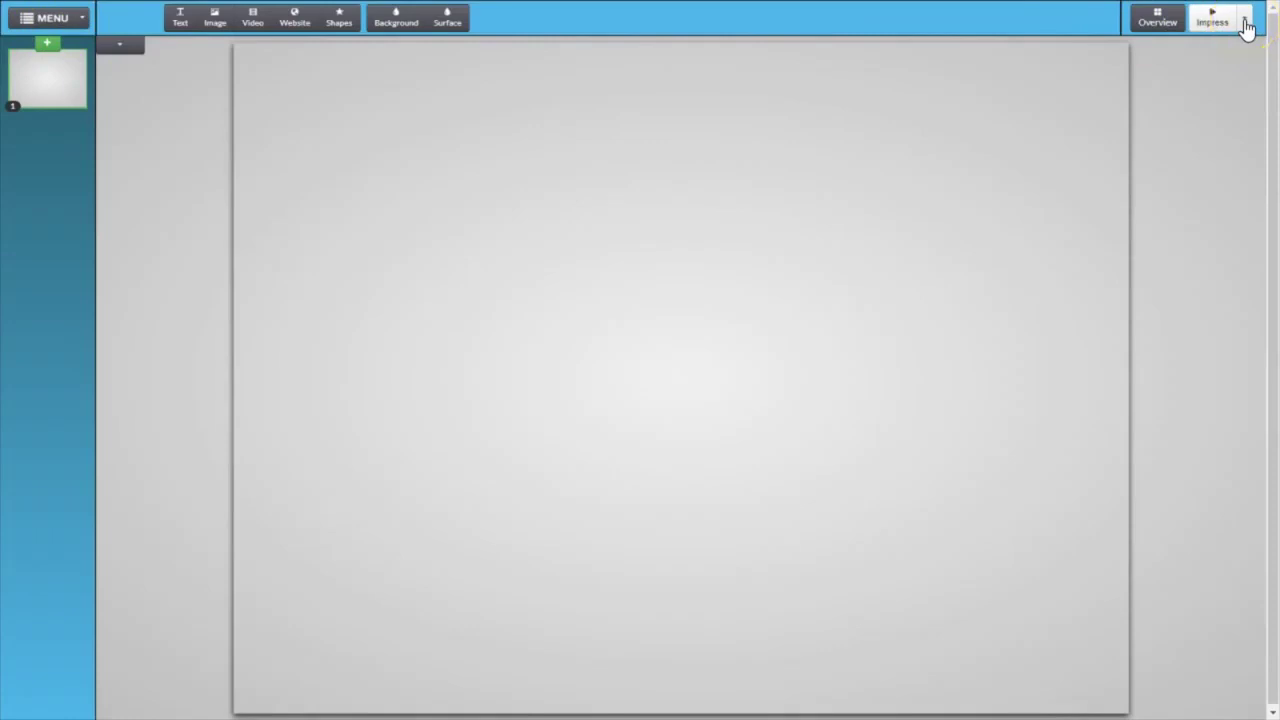
left_click(1237, 83)
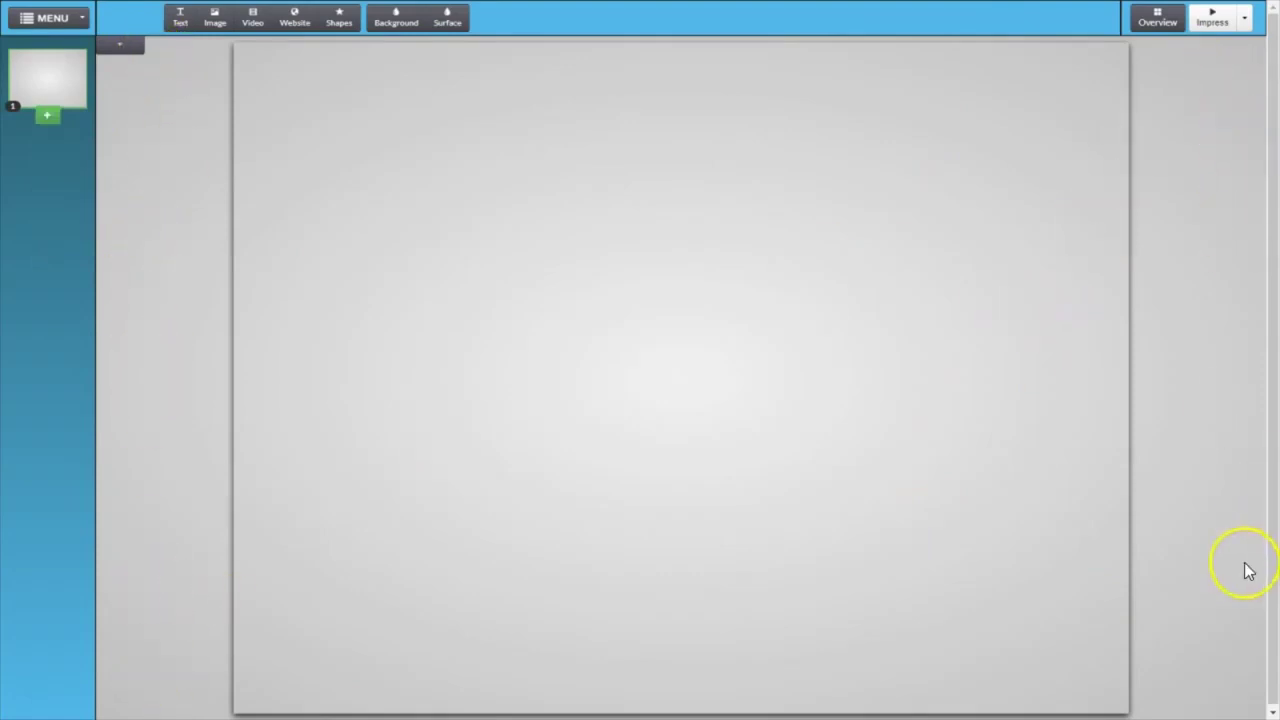
Set the surface of all slides to dark grey.
left_click(445, 25)
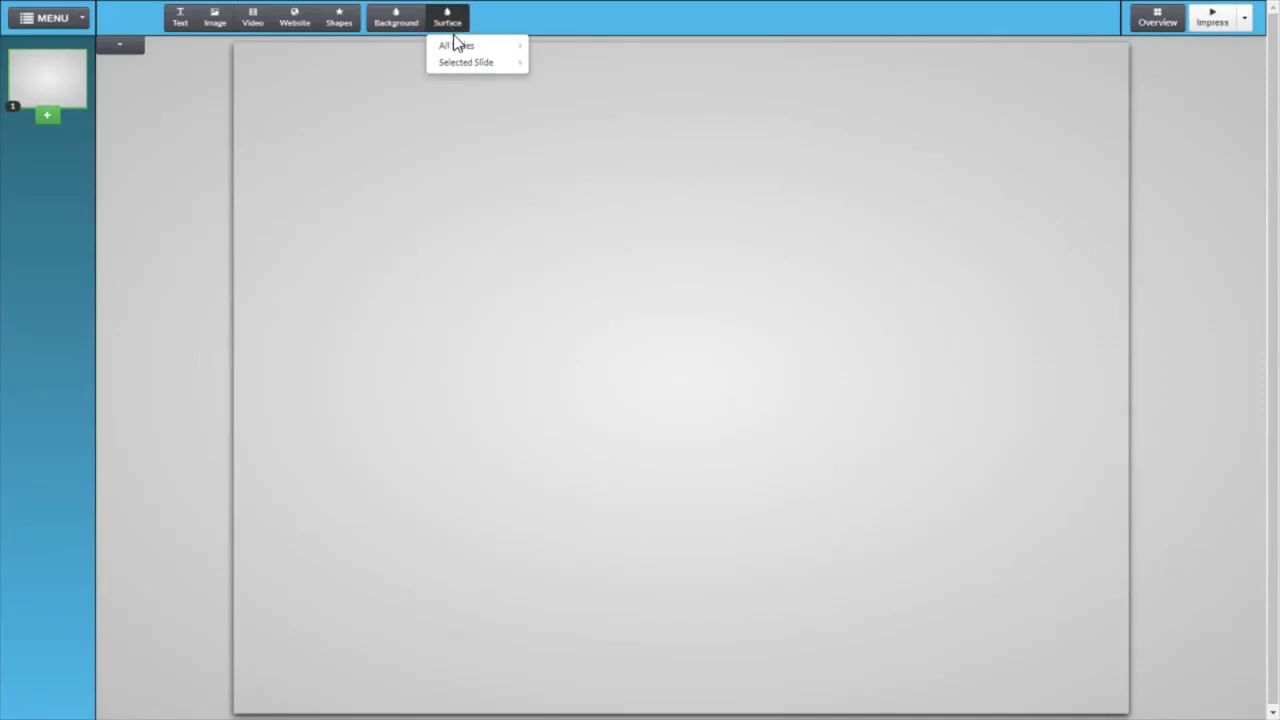
left_click(447, 20)
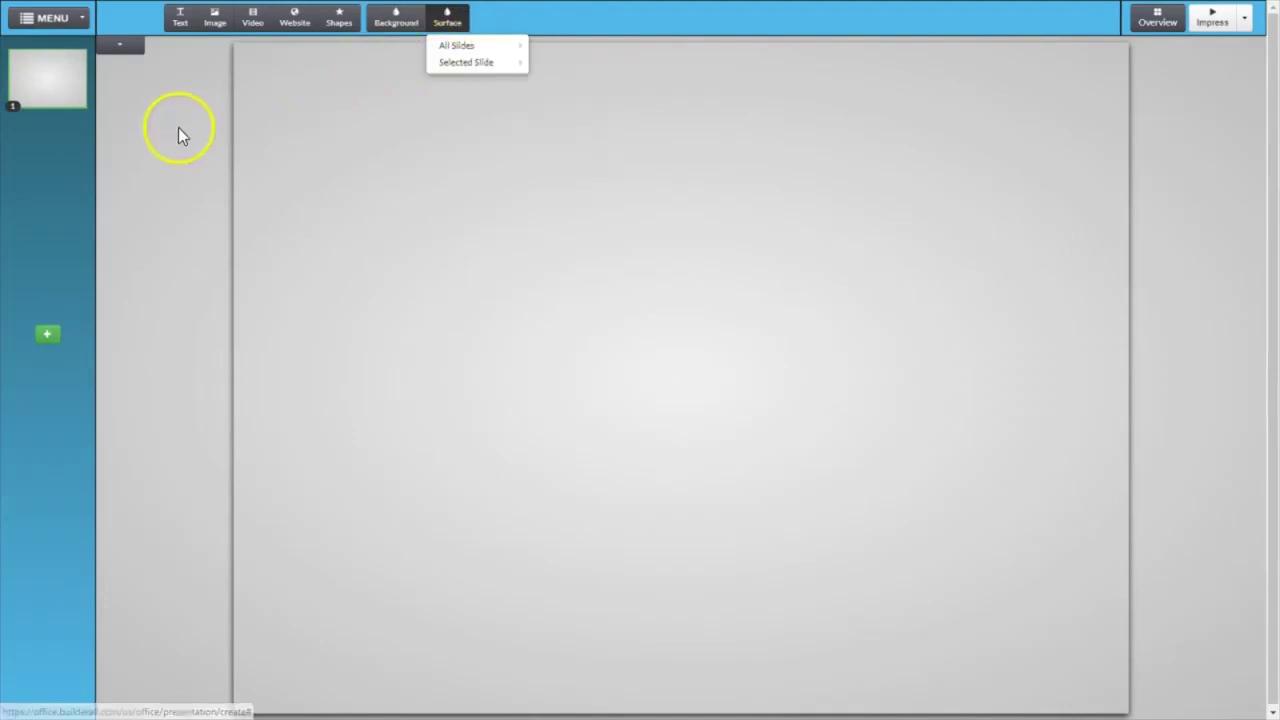
mouse_move(445, 46)
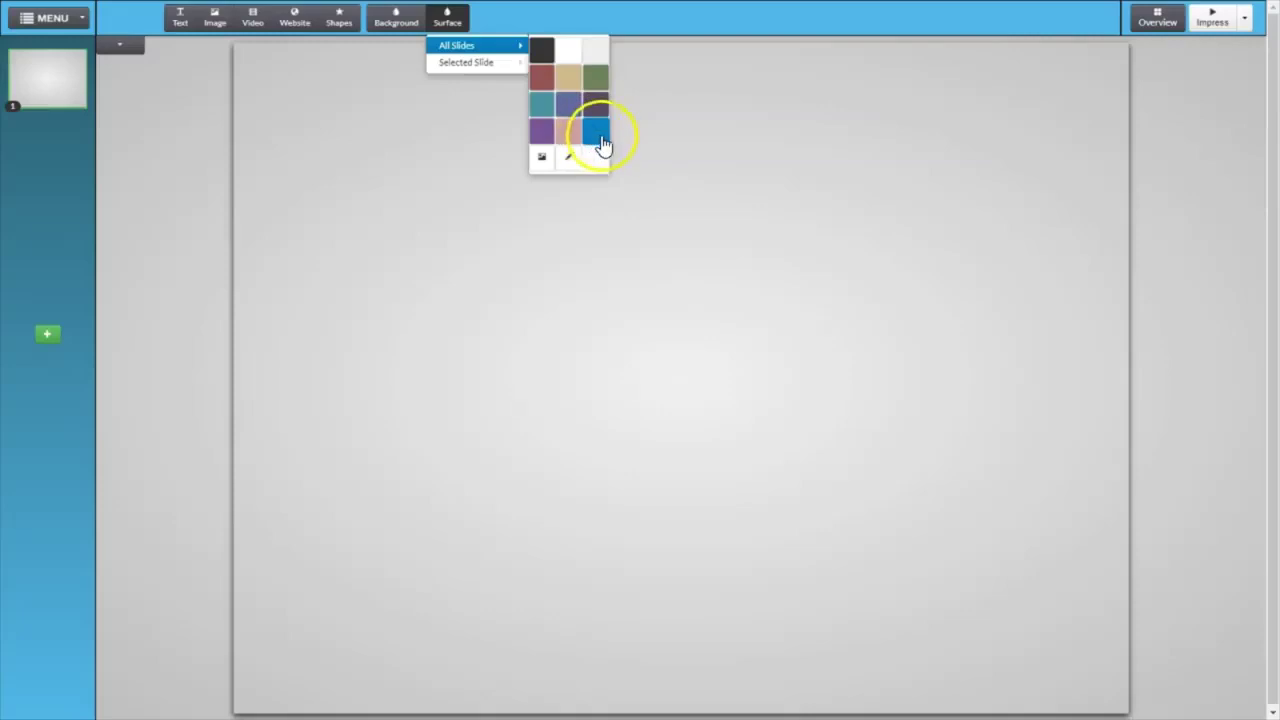
left_click(541, 160)
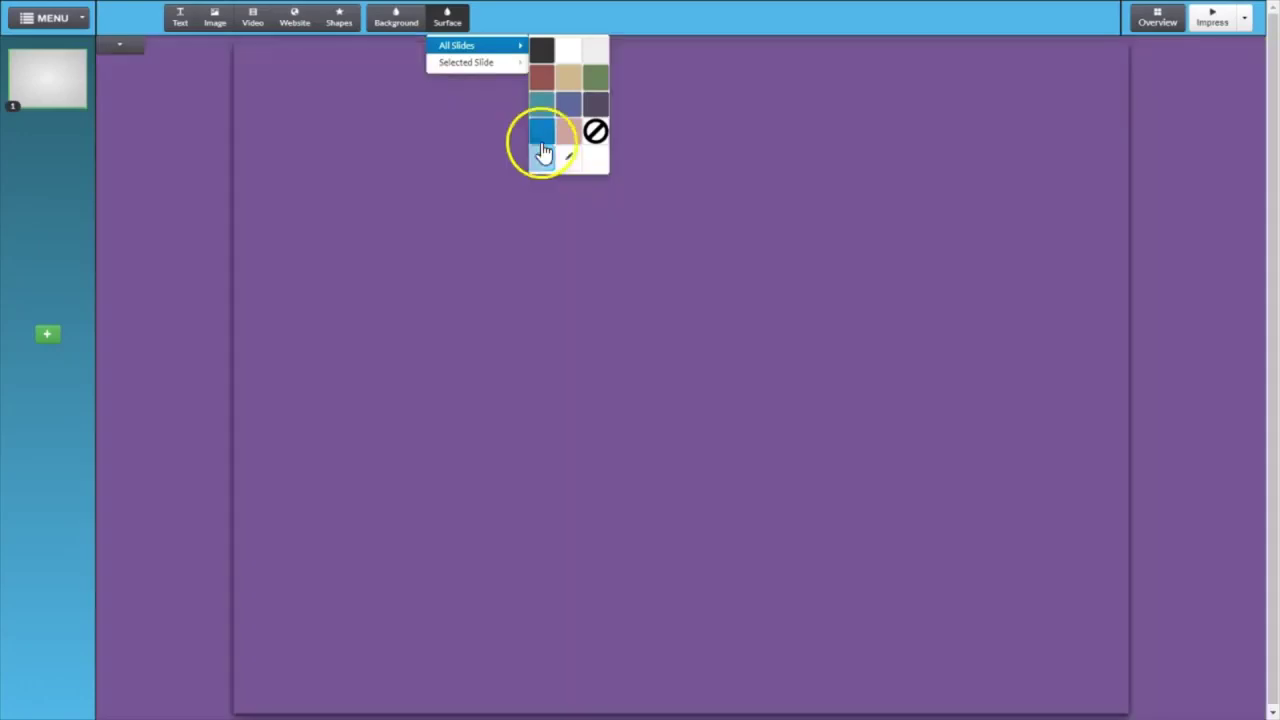
left_click(567, 160)
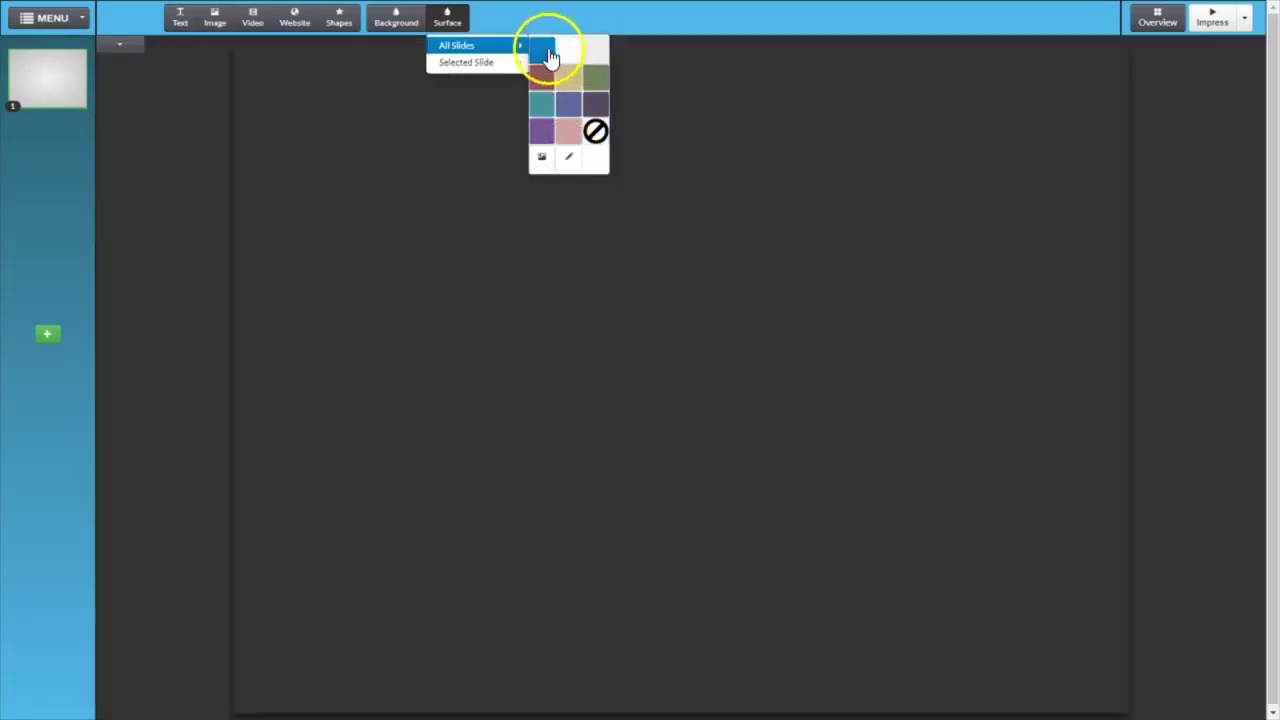
left_click(541, 50)
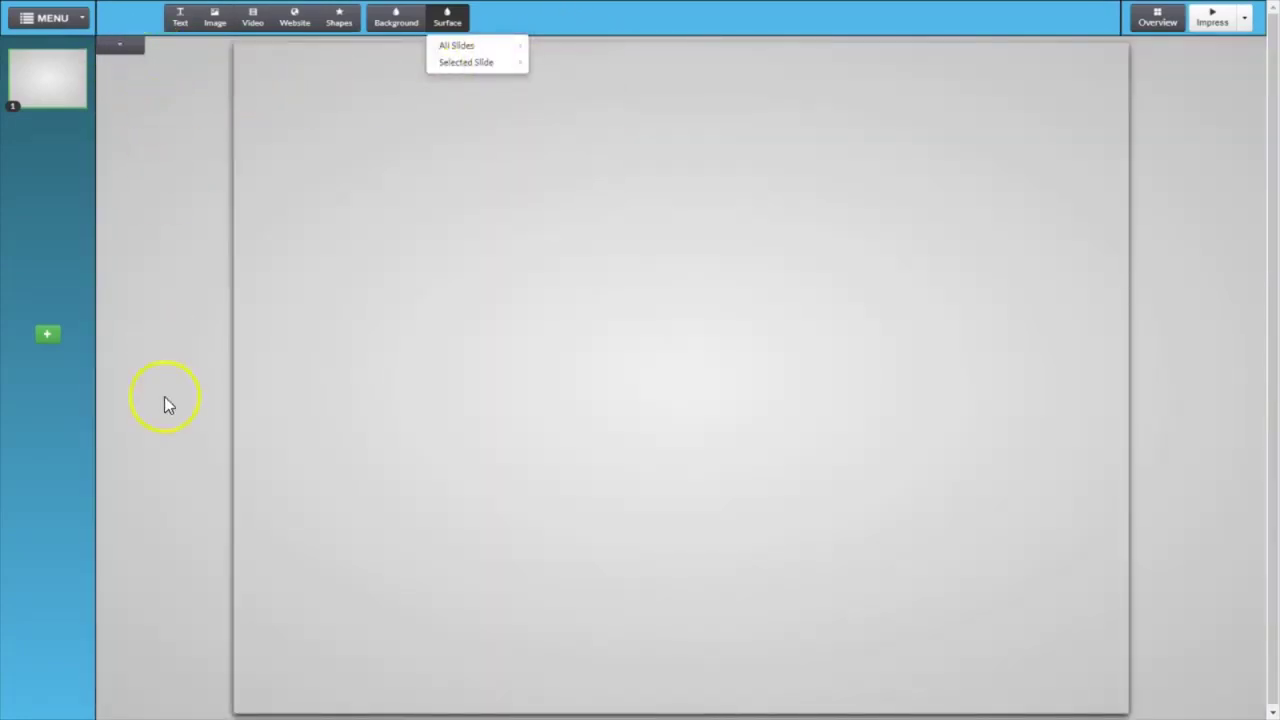
mouse_move(510, 46)
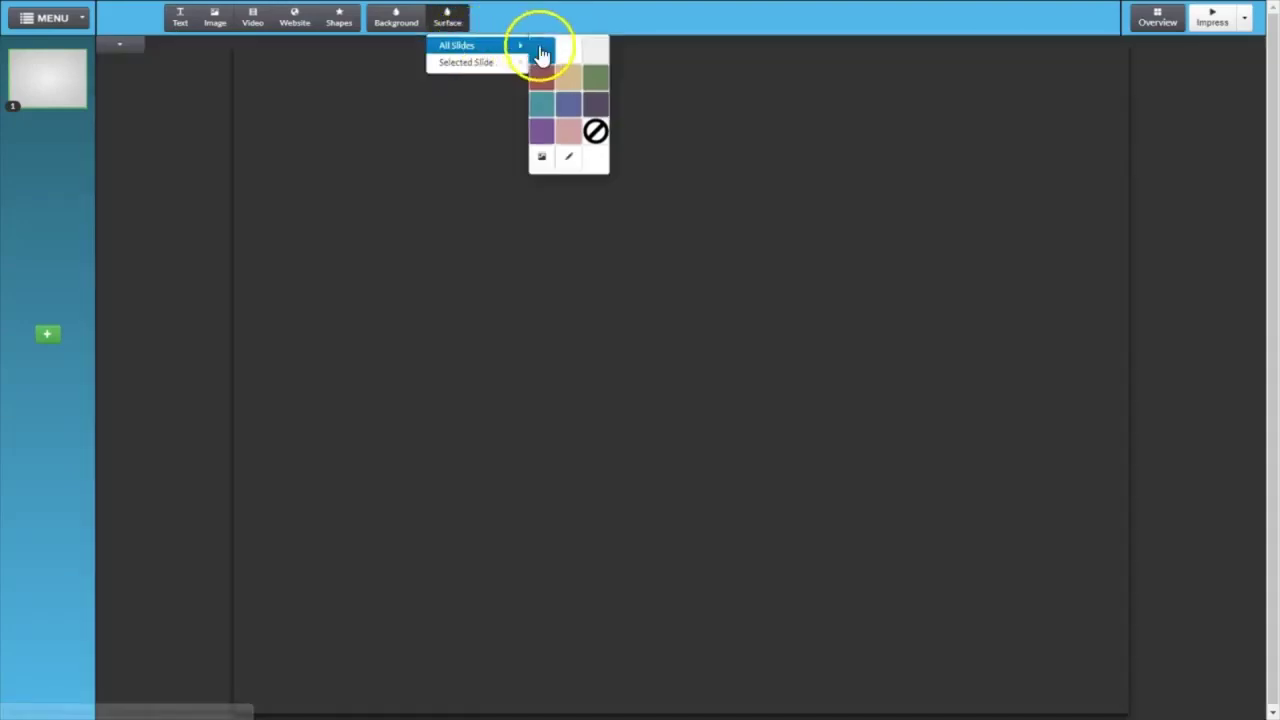
left_click(540, 51)
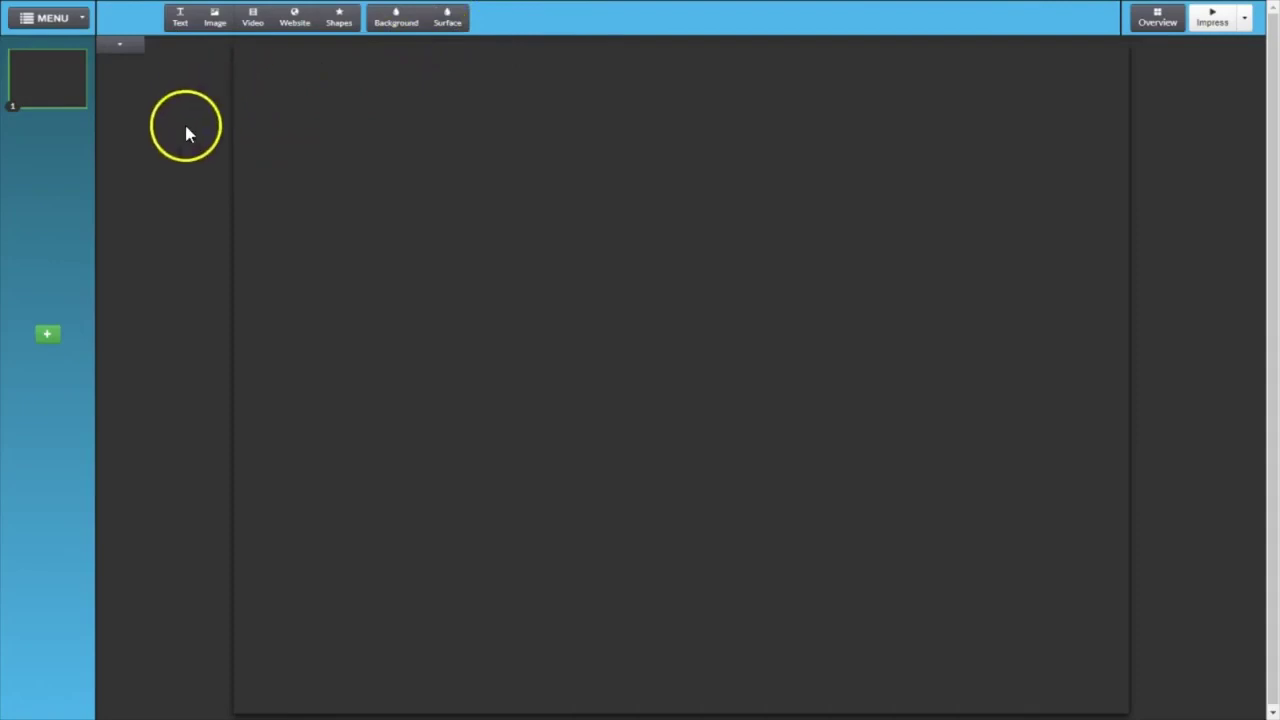
Set the selected slide's background to tan.
left_click(400, 25)
mouse_move(380, 63)
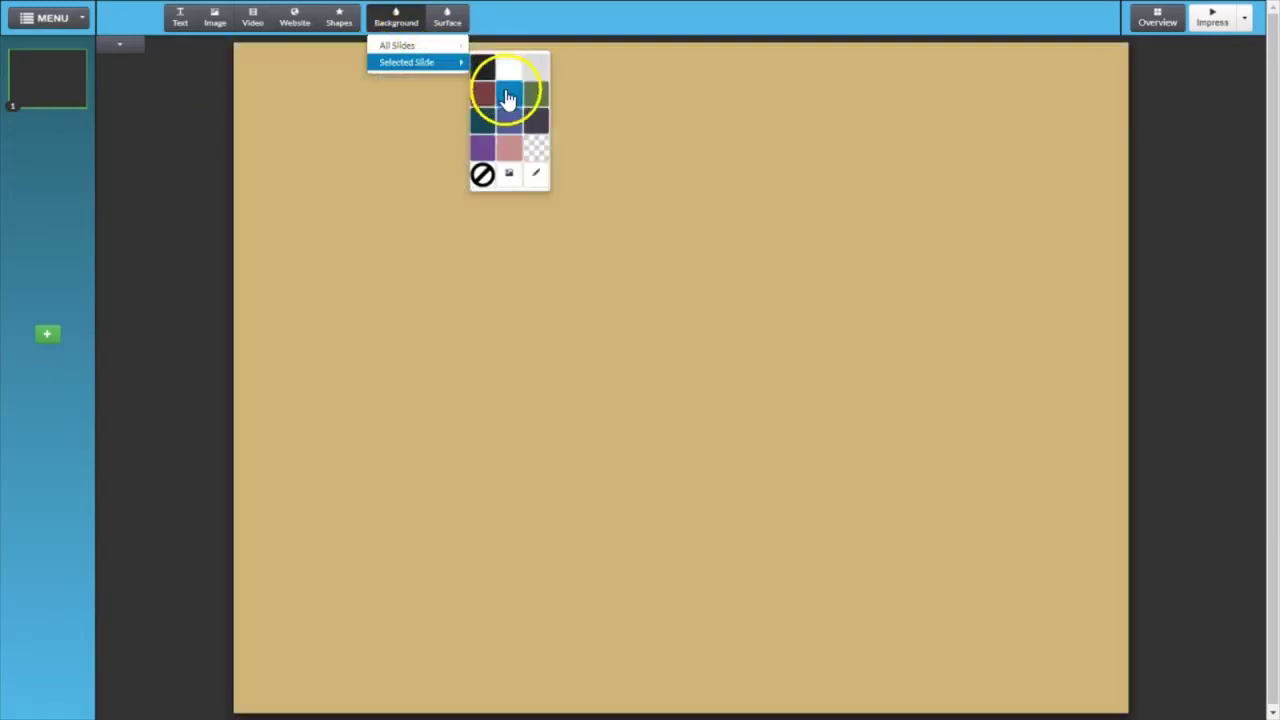
left_click(507, 95)
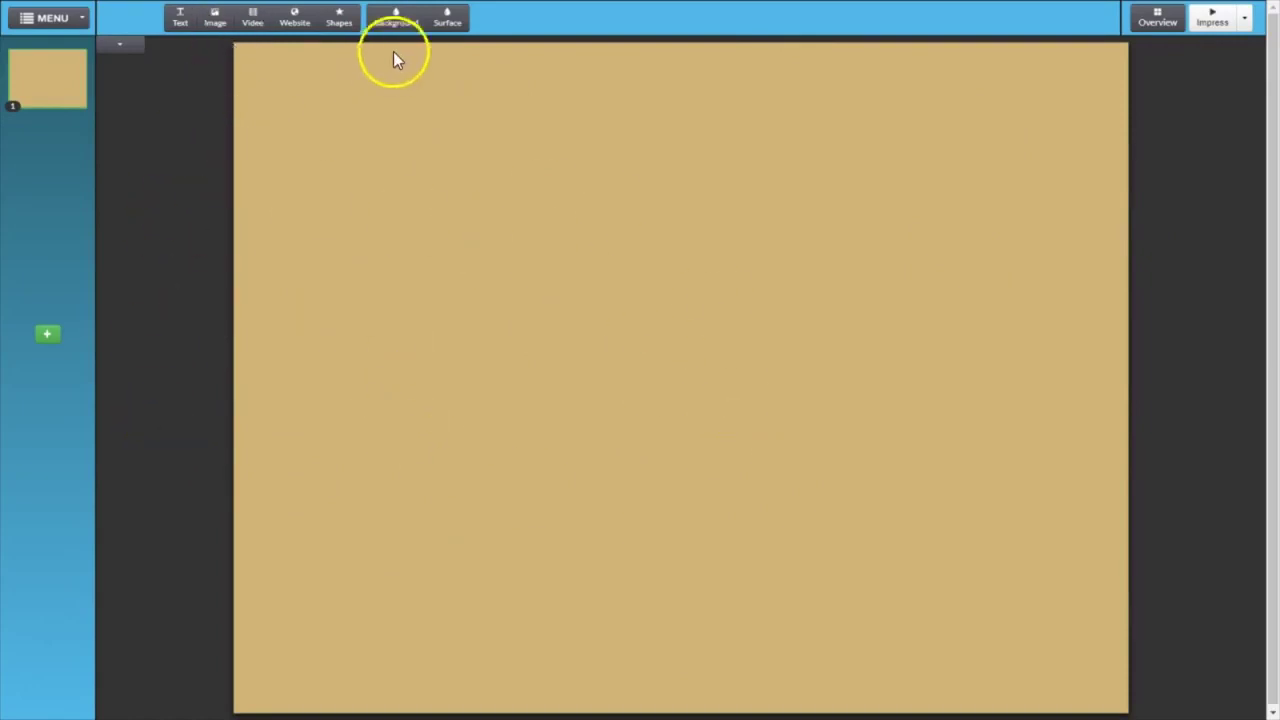
left_click(397, 18)
mouse_move(400, 46)
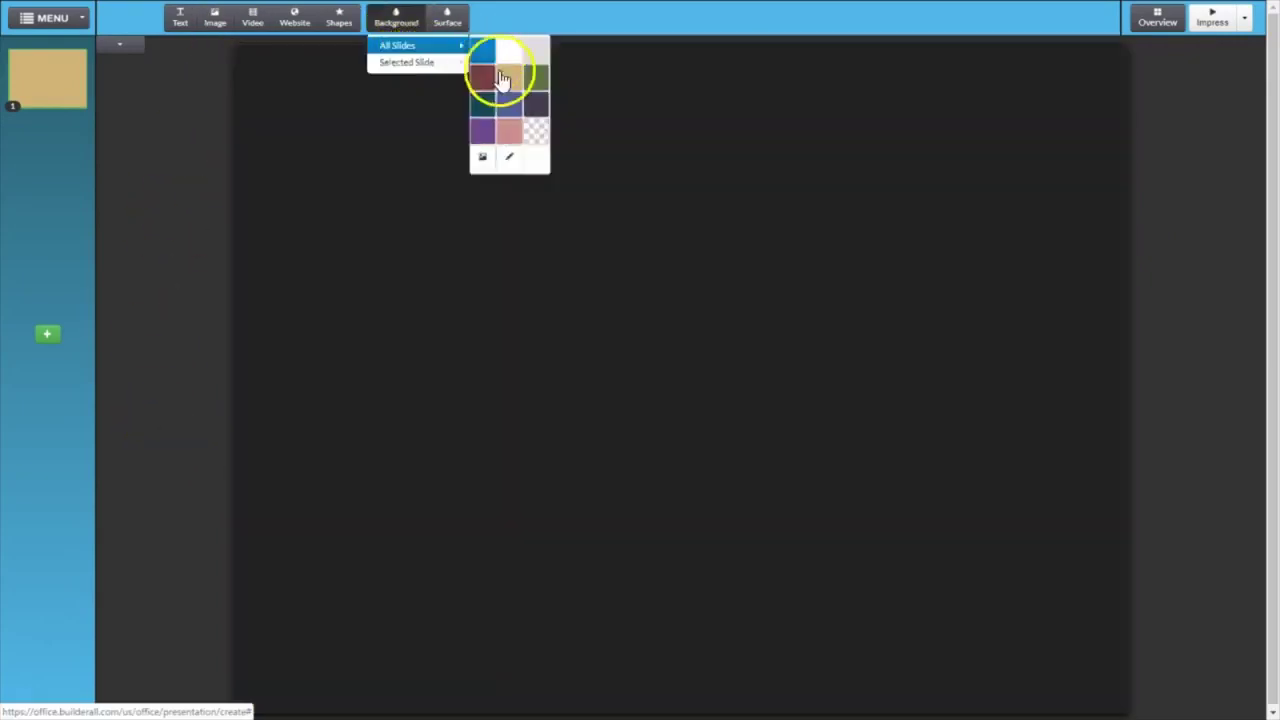
left_click(537, 134)
left_click(397, 18)
mouse_move(398, 63)
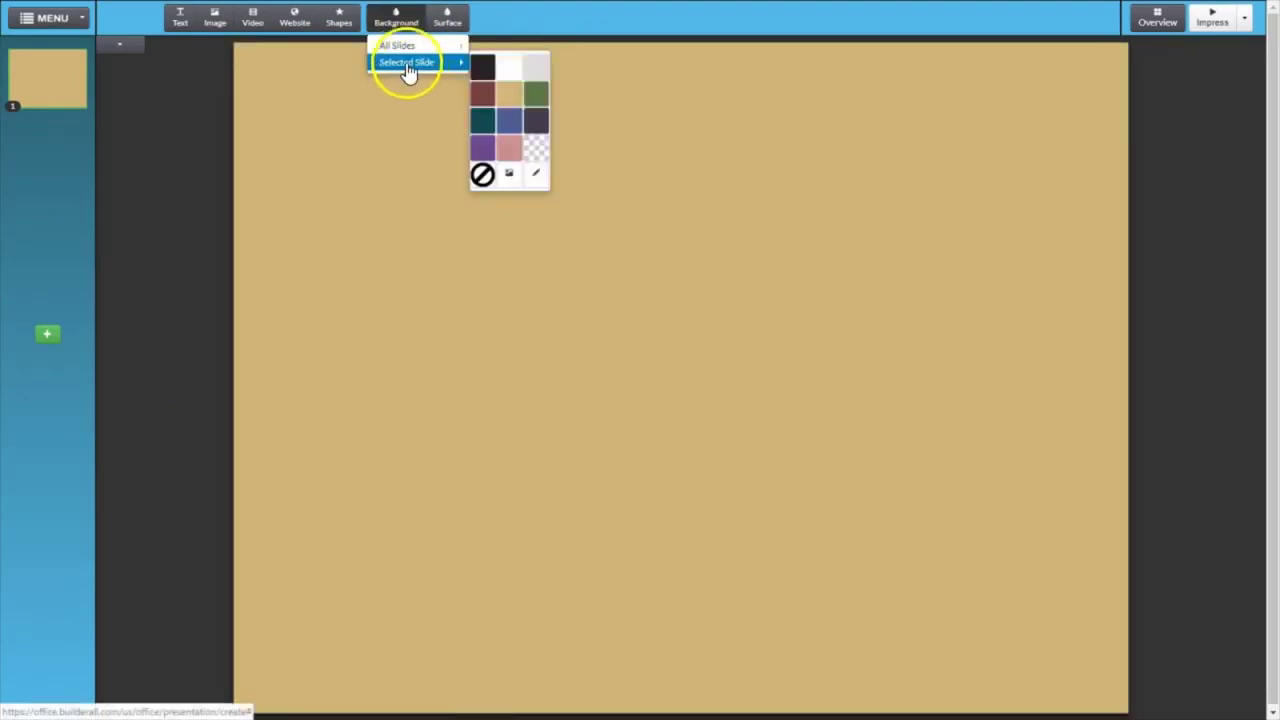
left_click(406, 62)
left_click(389, 22)
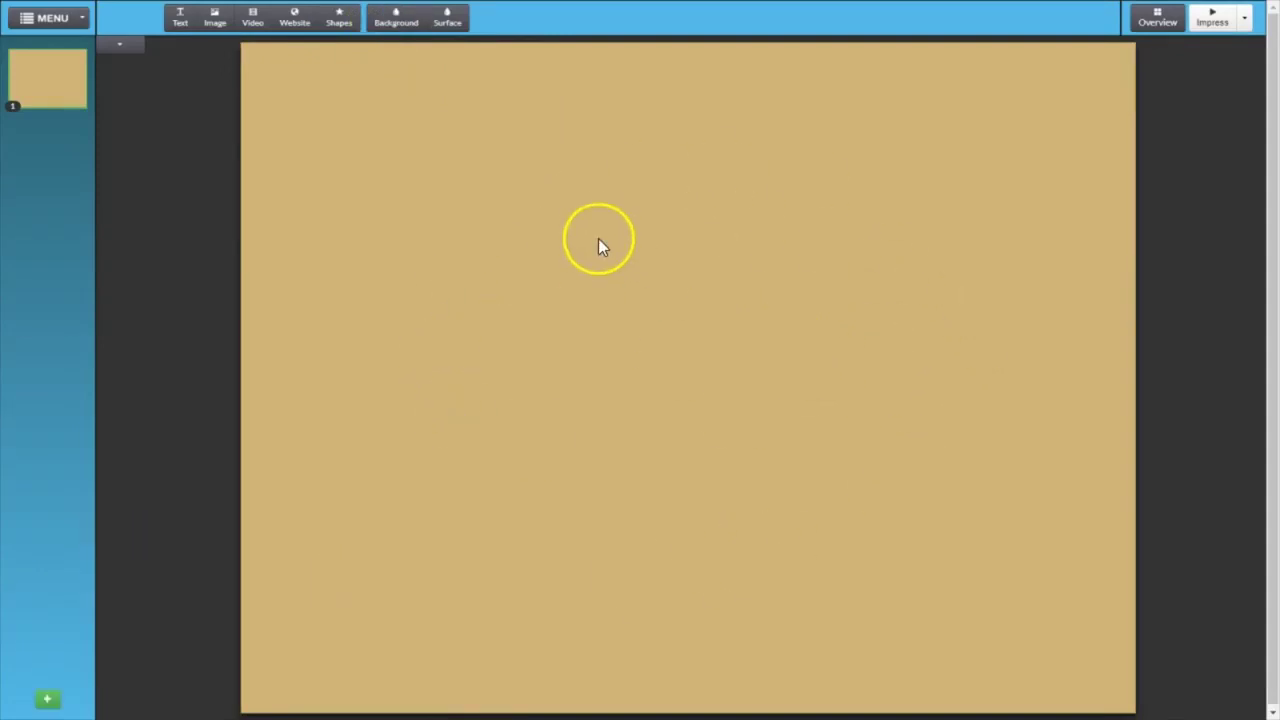
left_click(416, 28)
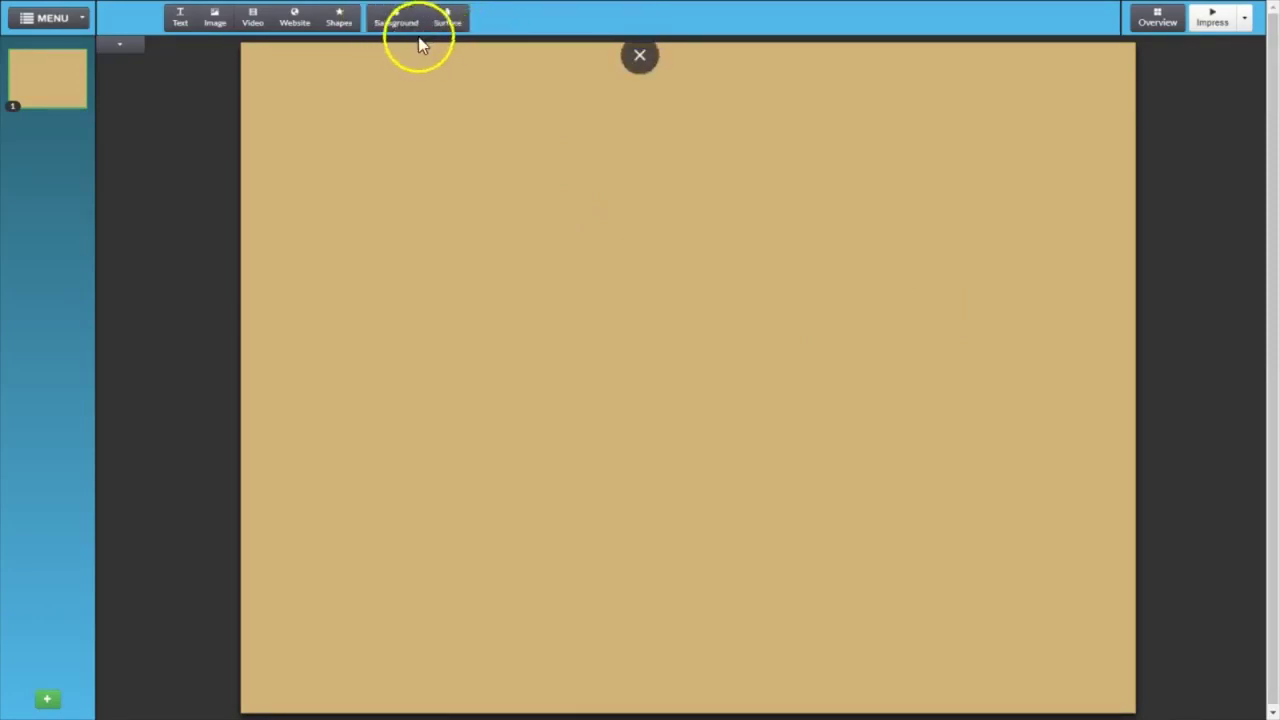
left_click(388, 18)
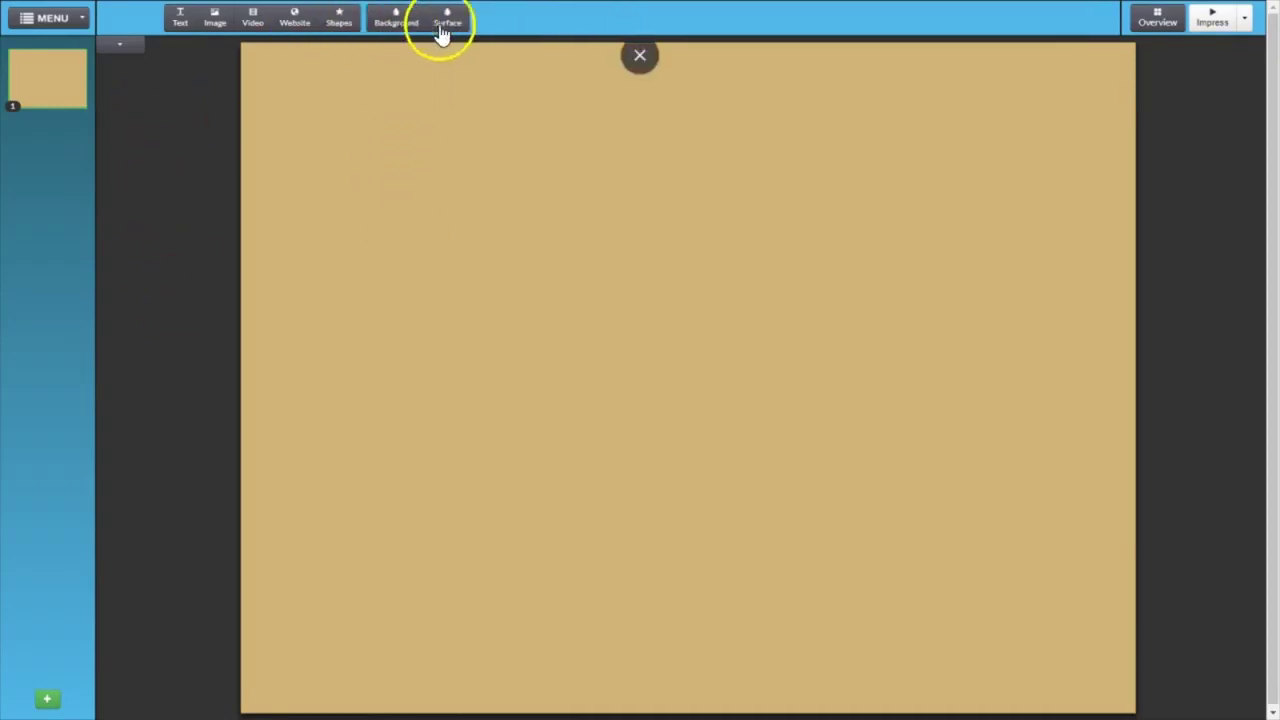
Use the 6points_lightbulb image from the SLIDES folder in Pictures > 2at Builderall as the presentation surface.
left_click(447, 20)
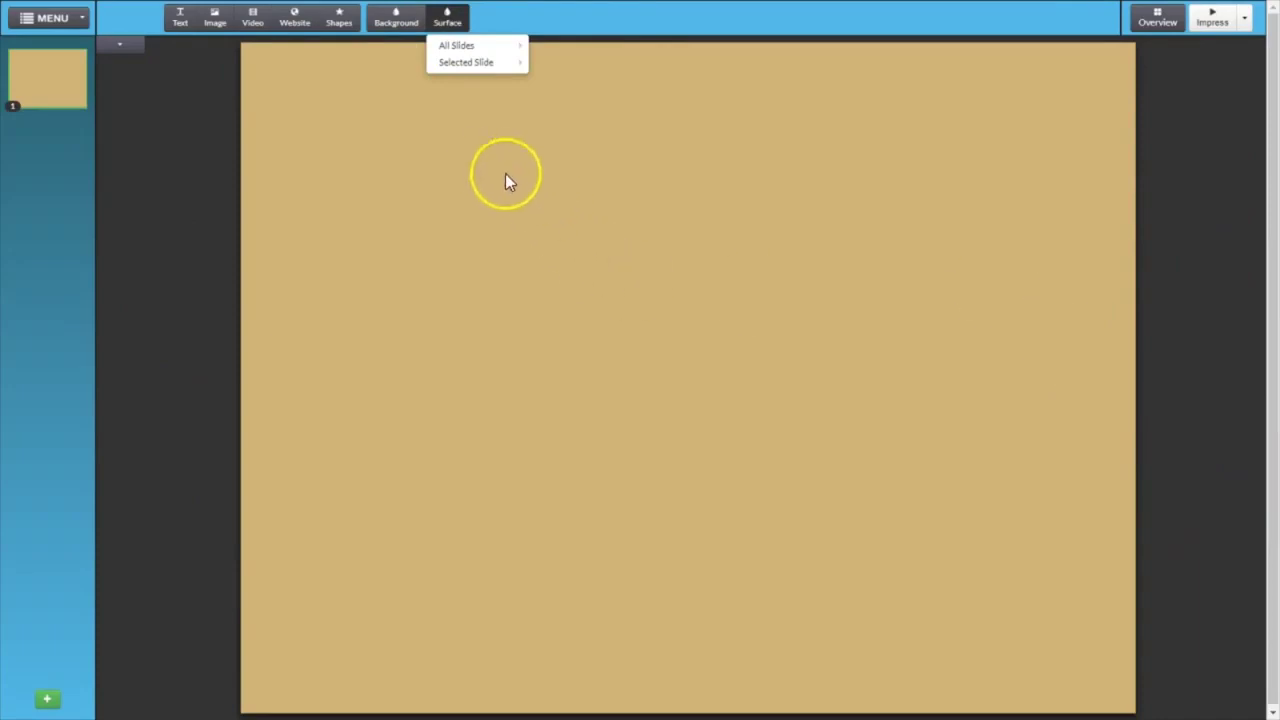
left_click(214, 18)
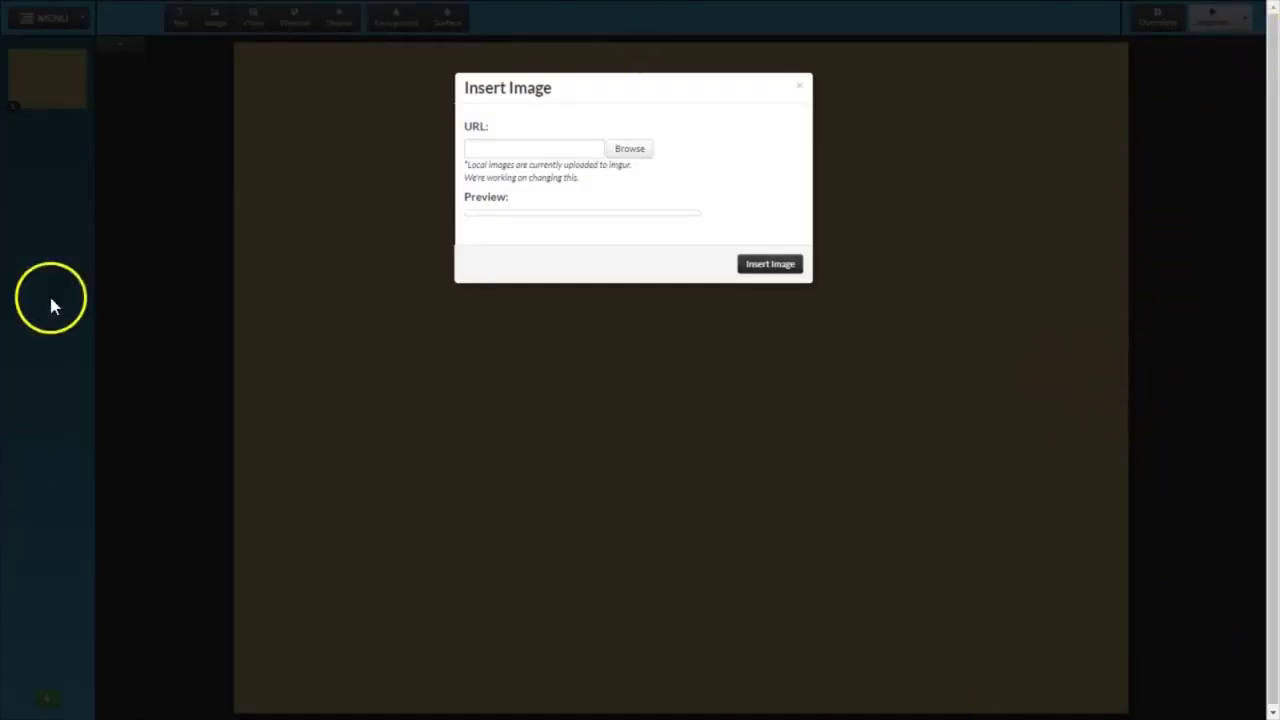
left_click(638, 150)
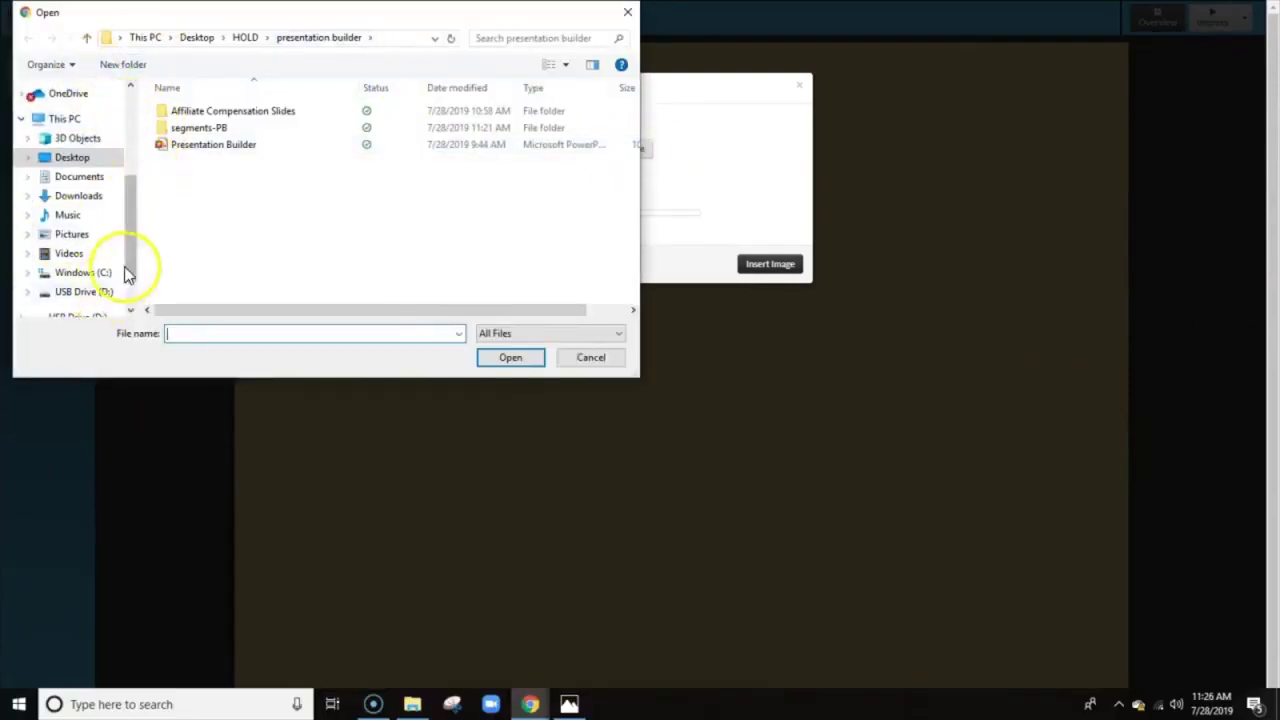
left_click(29, 237)
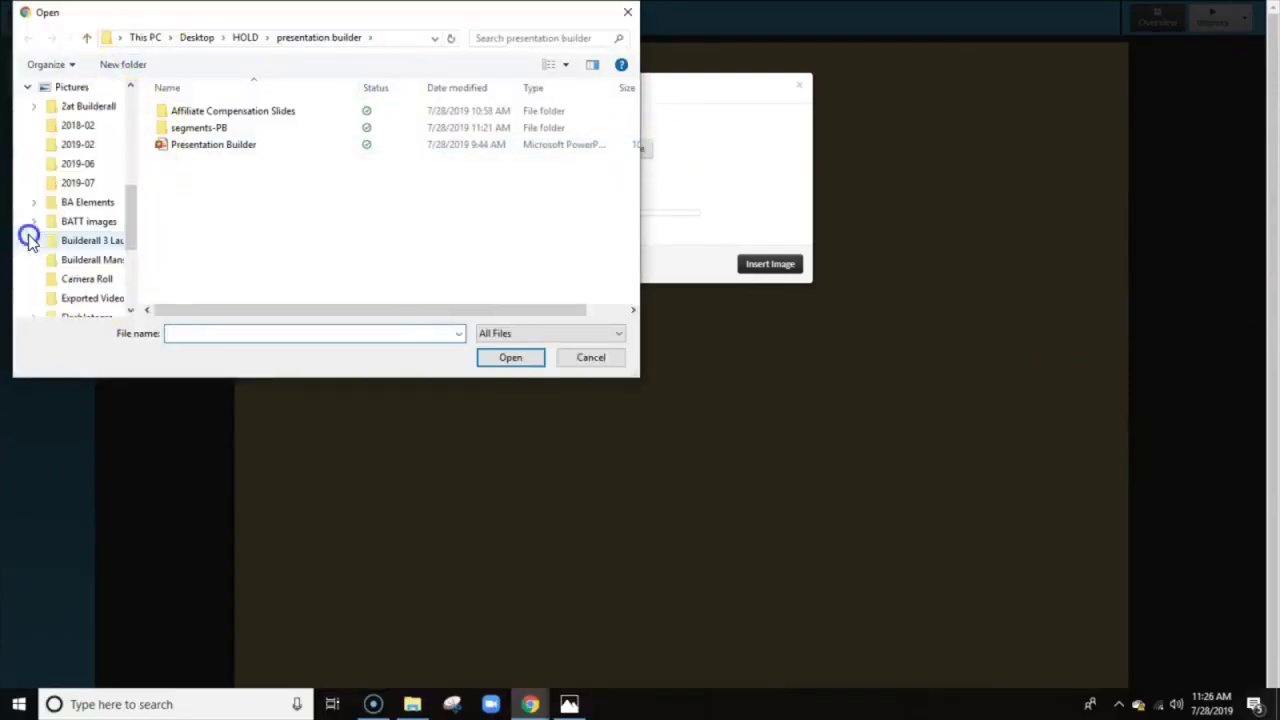
left_click(40, 106)
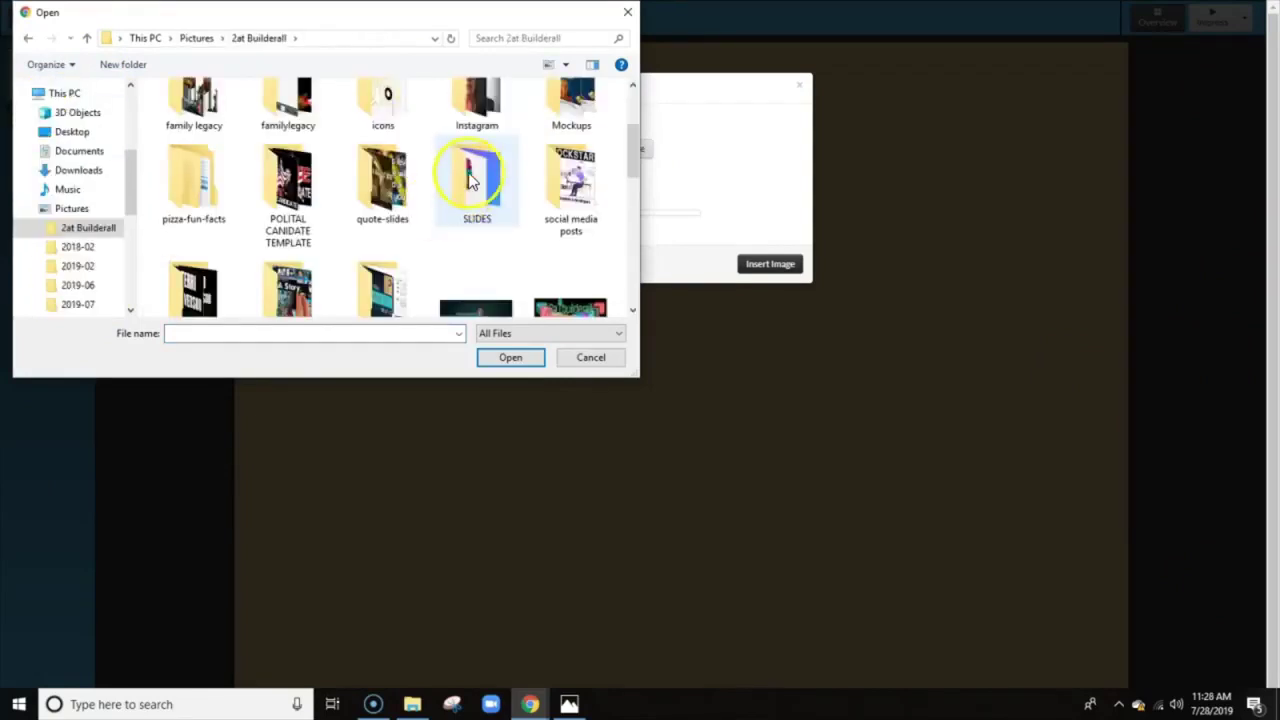
double_click(472, 180)
left_click(193, 120)
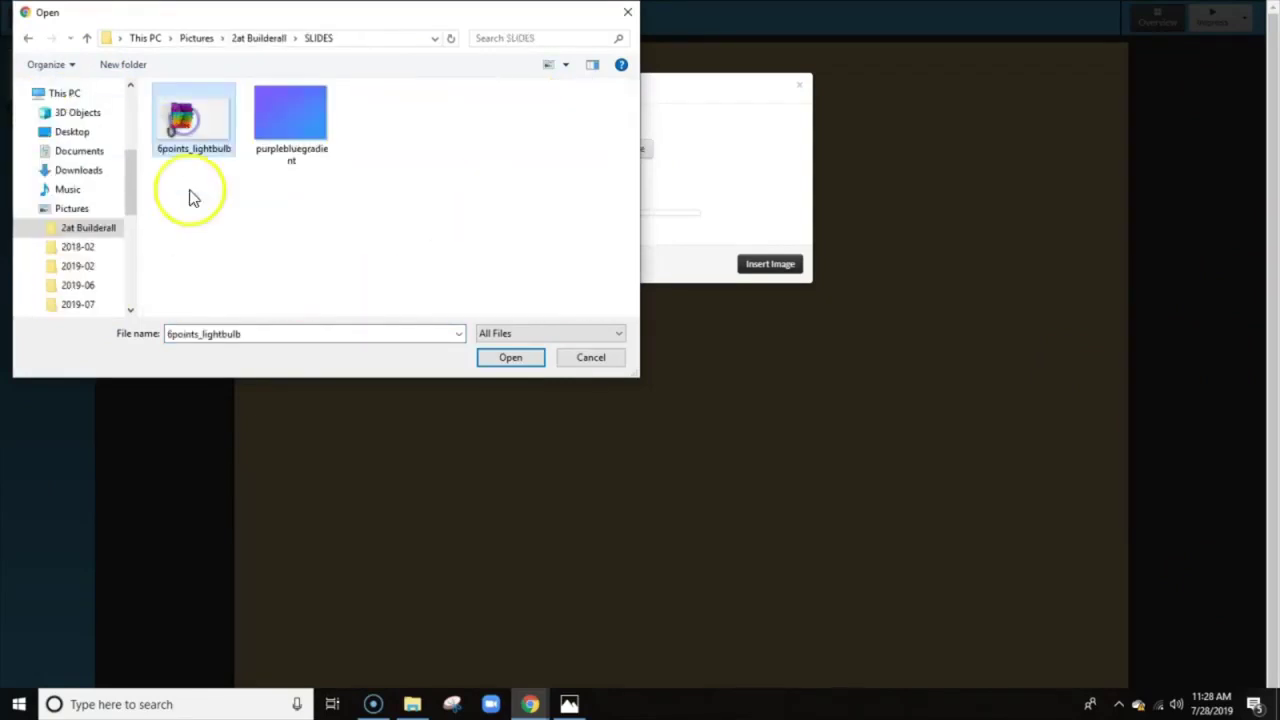
left_click(514, 358)
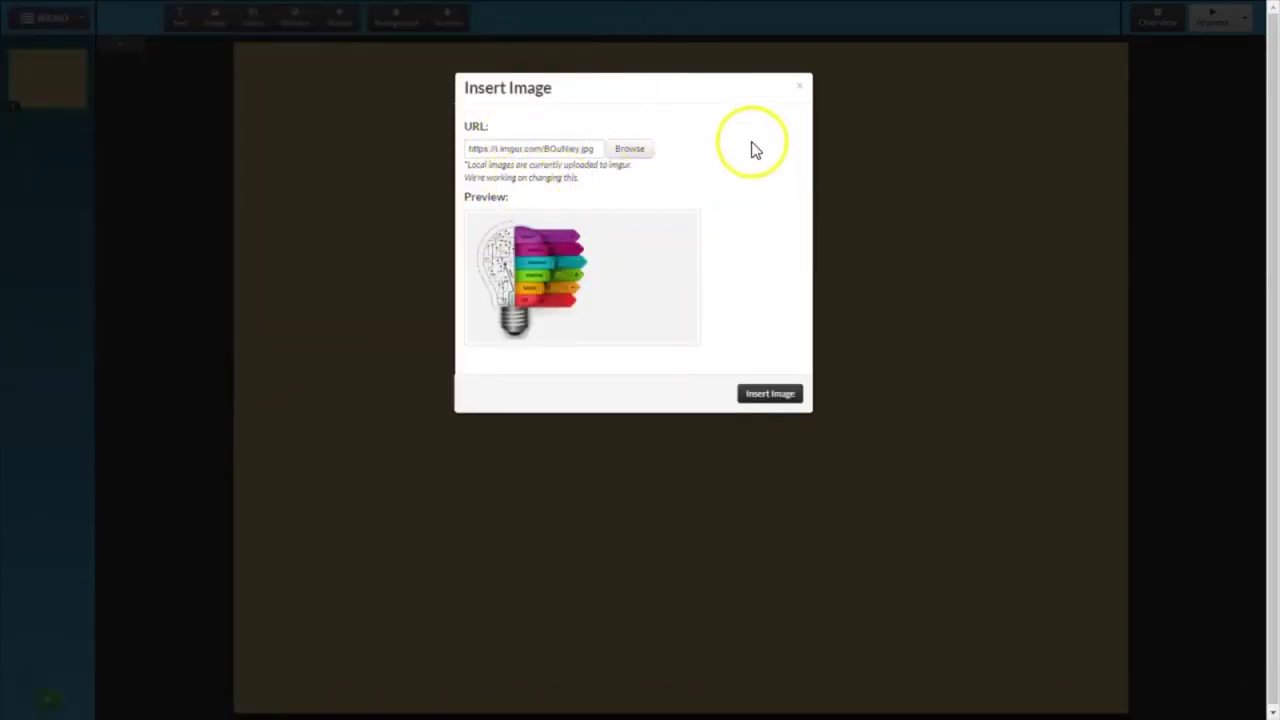
left_click(775, 396)
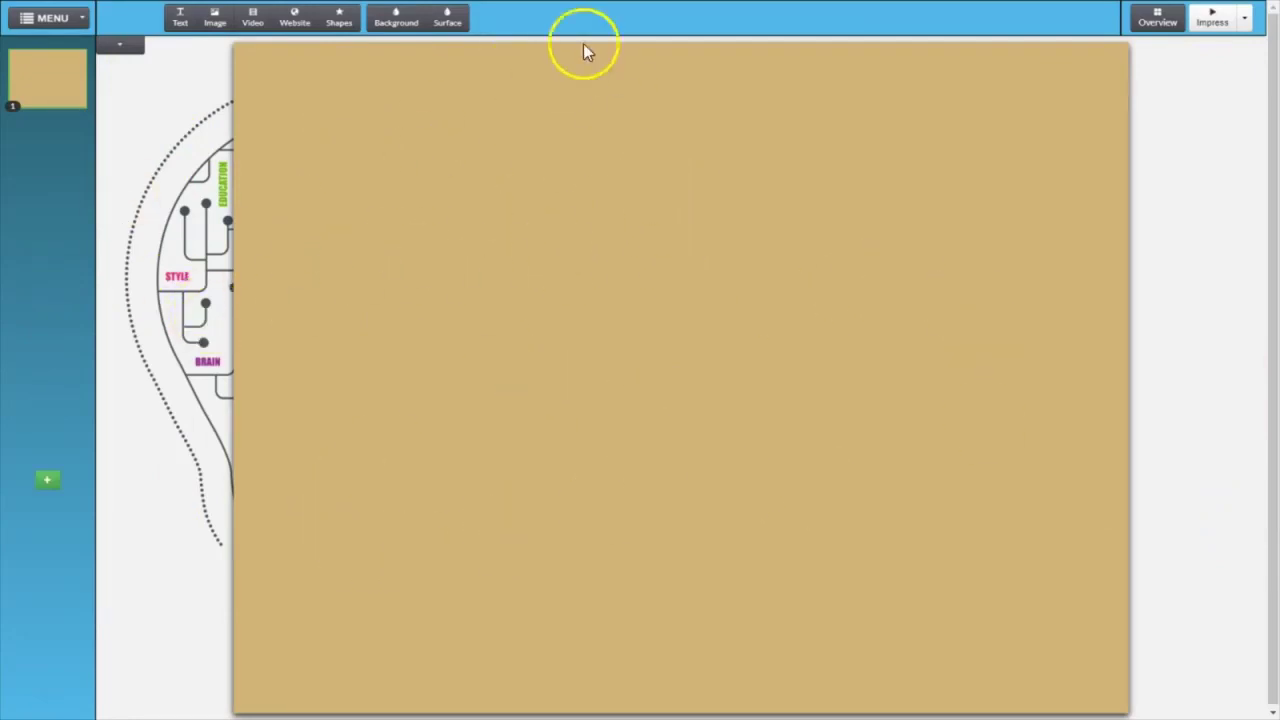
Make the selected slide's background transparent.
left_click(398, 22)
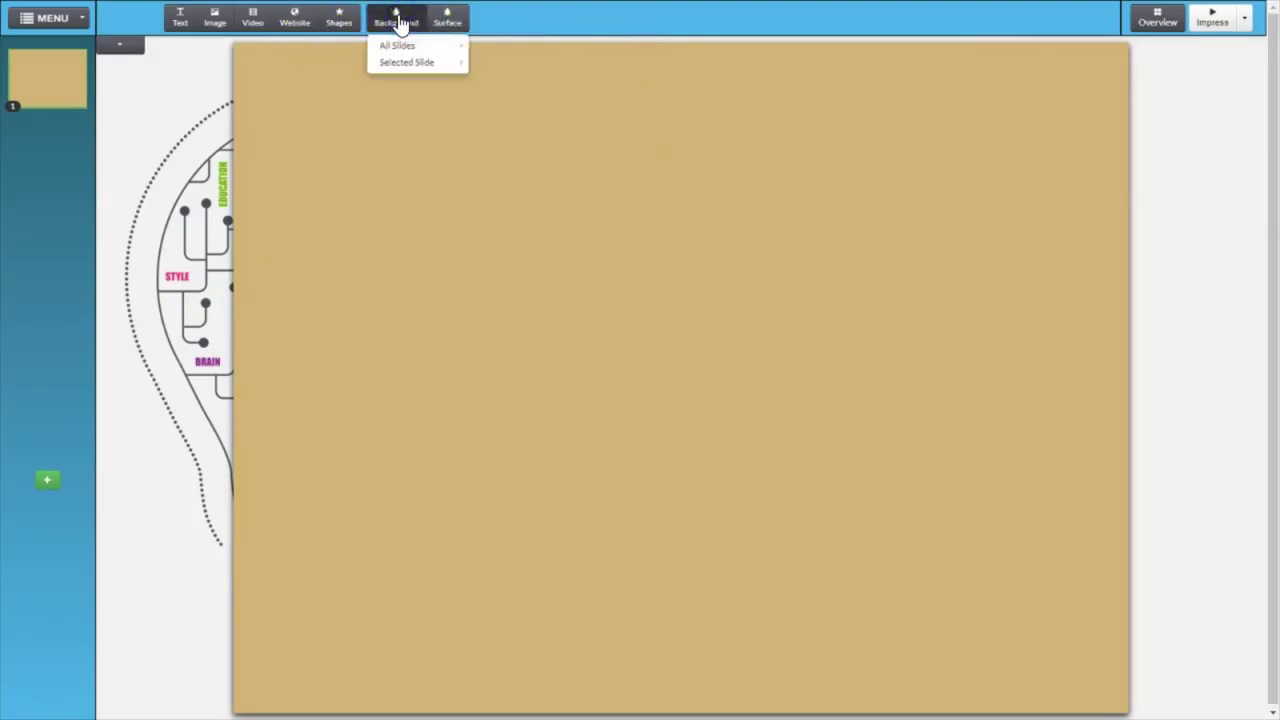
left_click(406, 62)
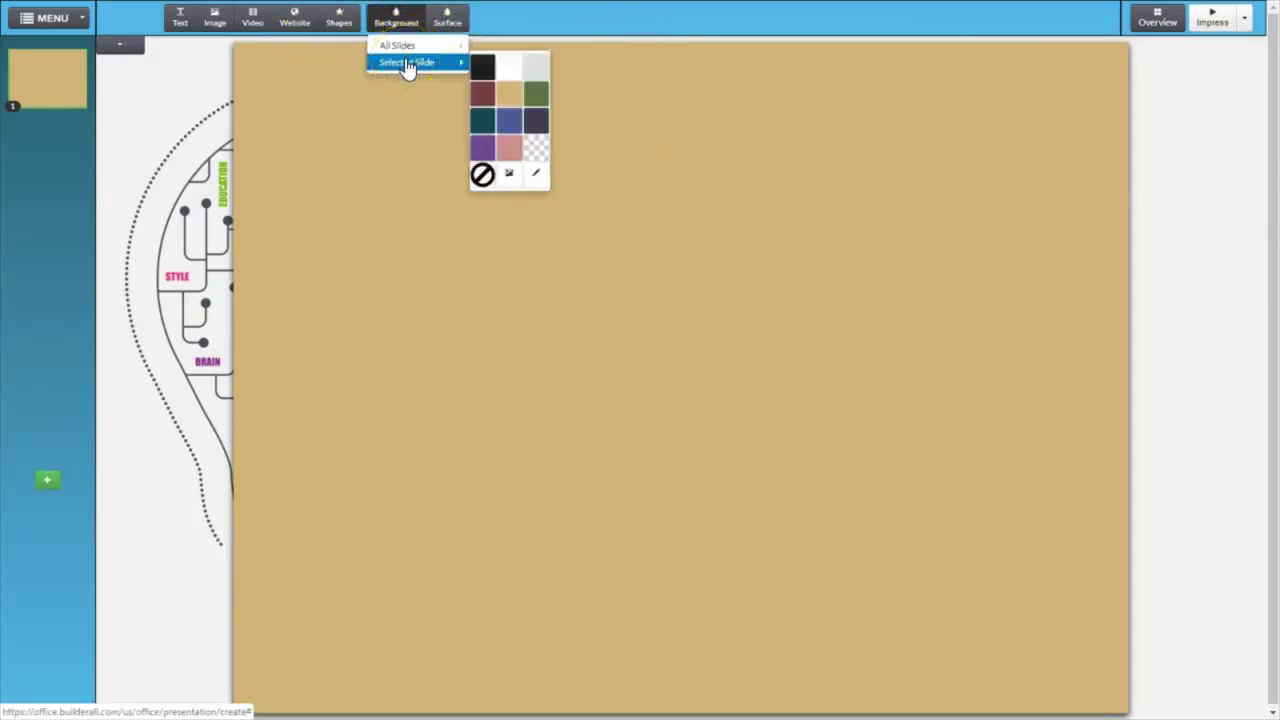
left_click(536, 66)
left_click(536, 147)
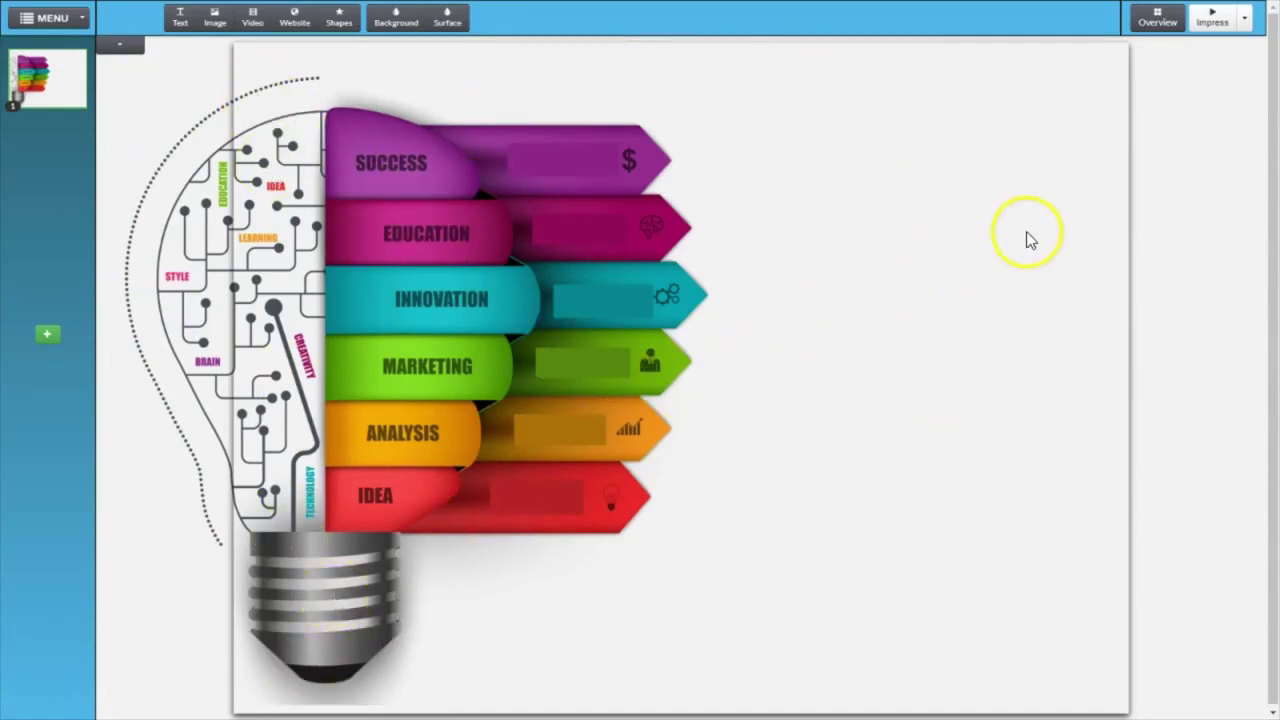
Set the surface of all slides to the purplebluegradient image from the SLIDES folder.
left_click(17, 60)
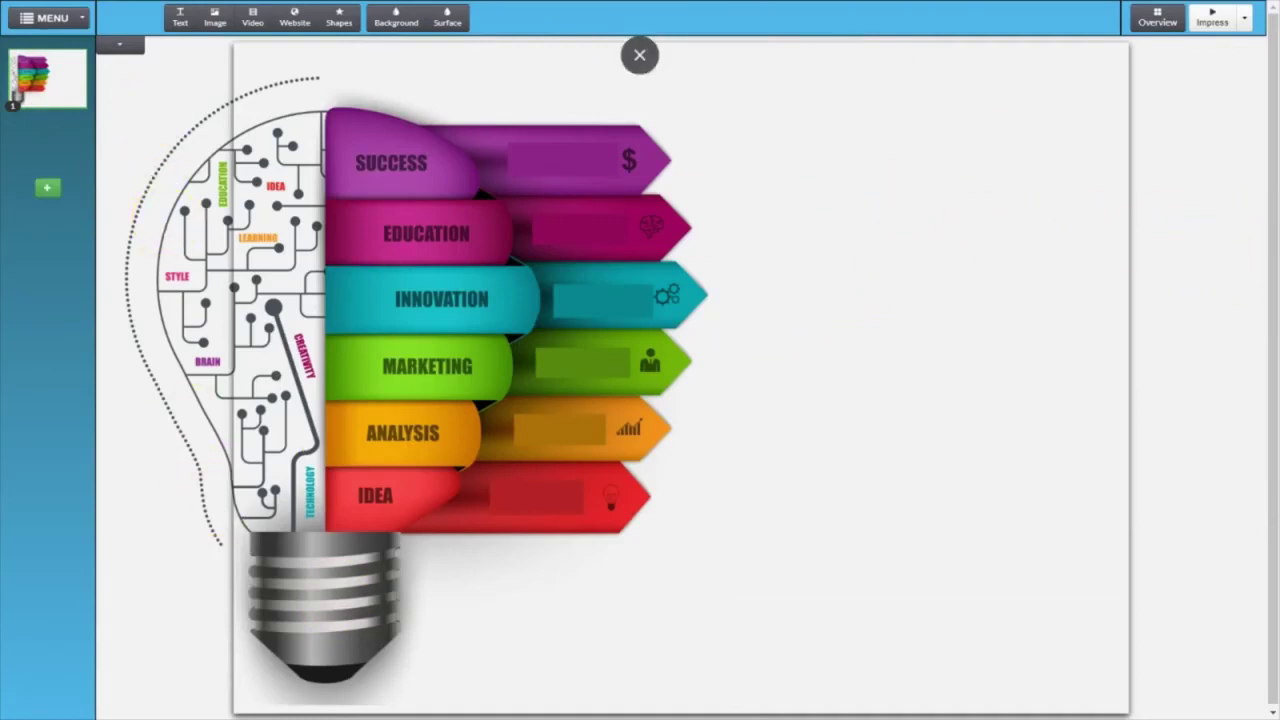
left_click(447, 16)
mouse_move(457, 47)
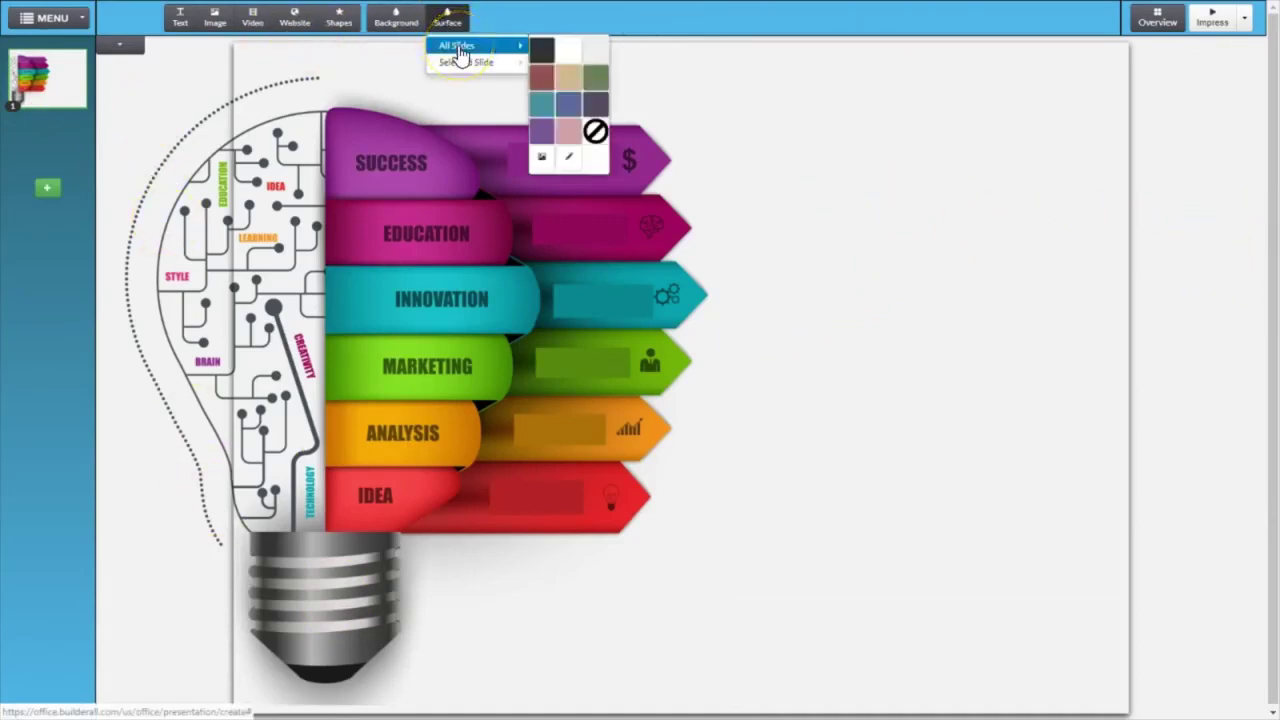
left_click(542, 170)
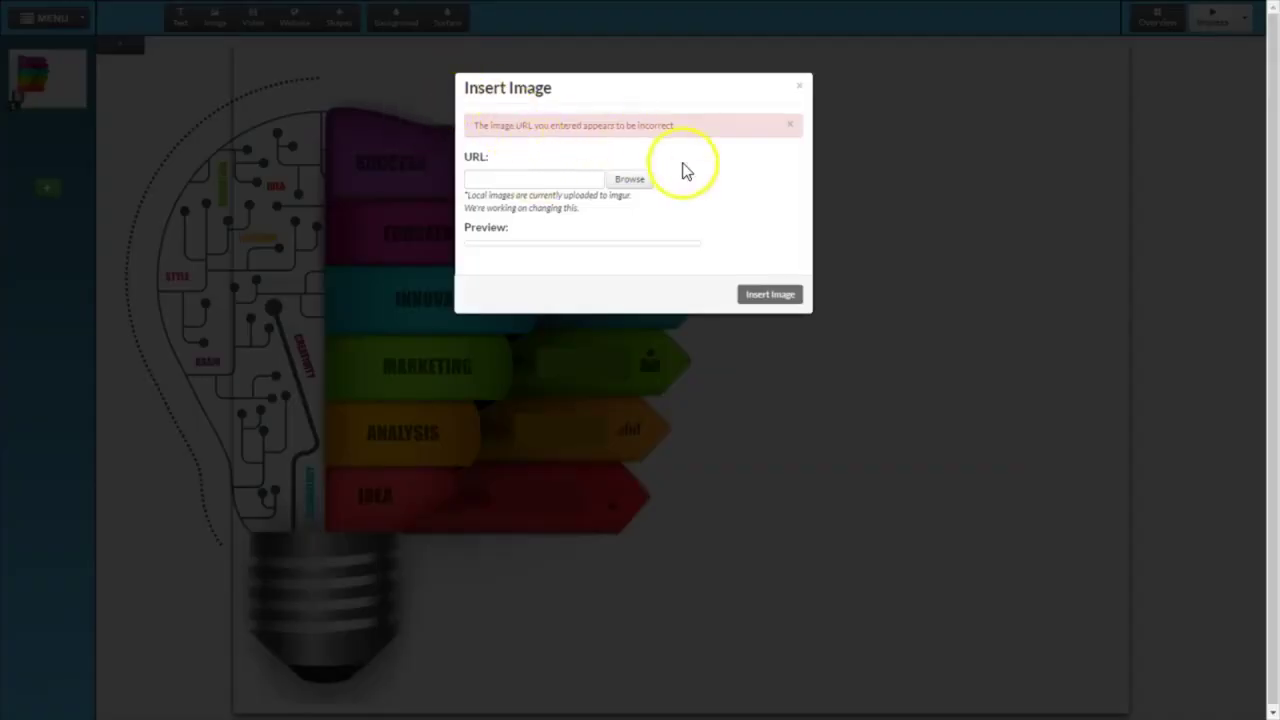
left_click(643, 180)
left_click(288, 122)
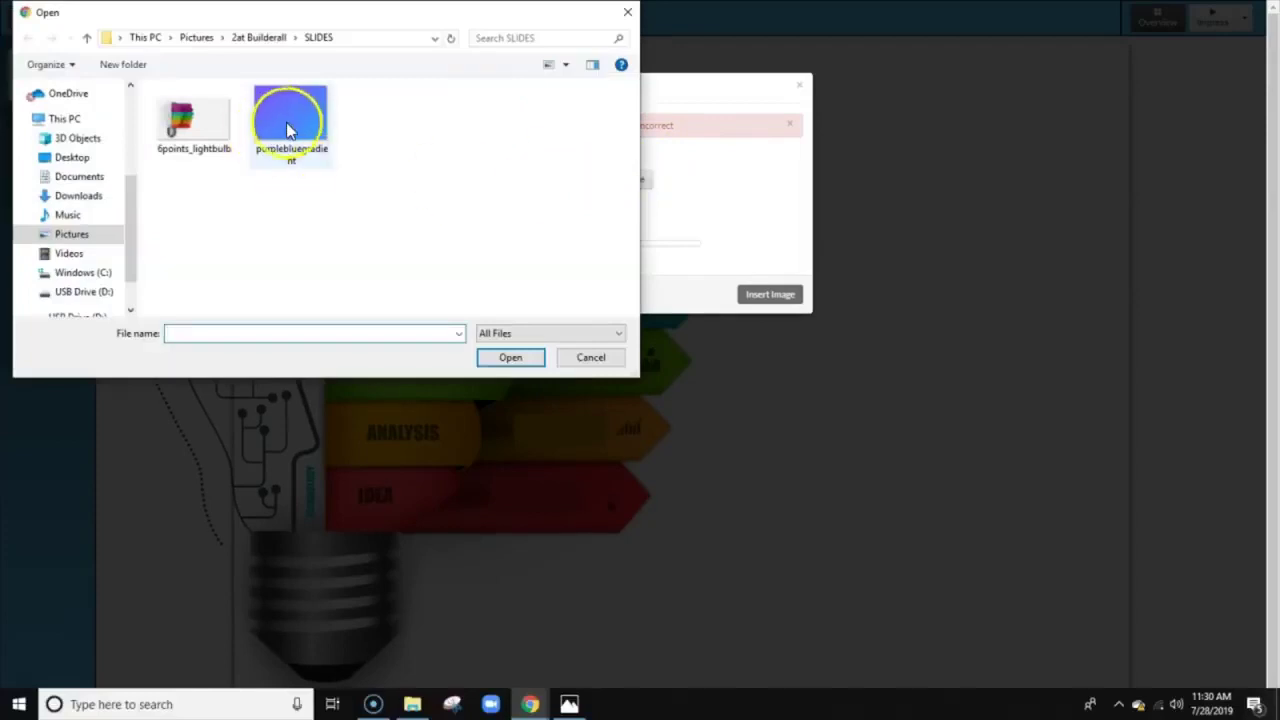
left_click(500, 355)
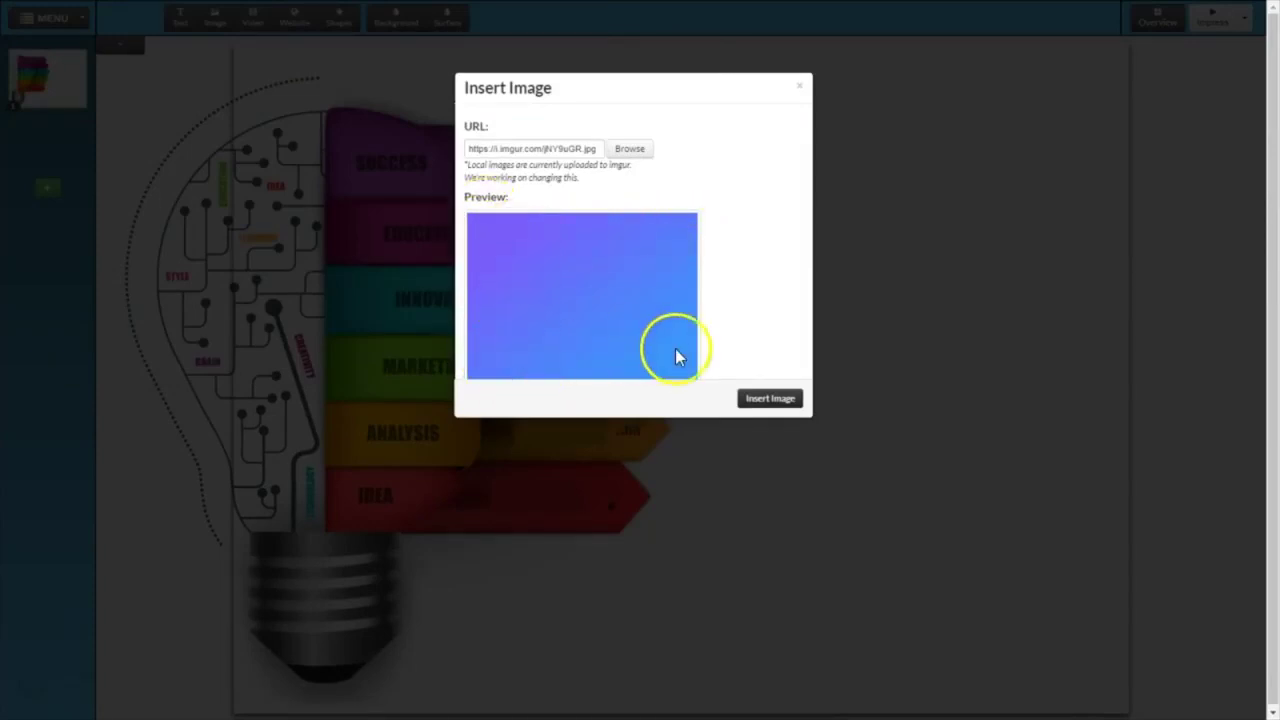
left_click(768, 398)
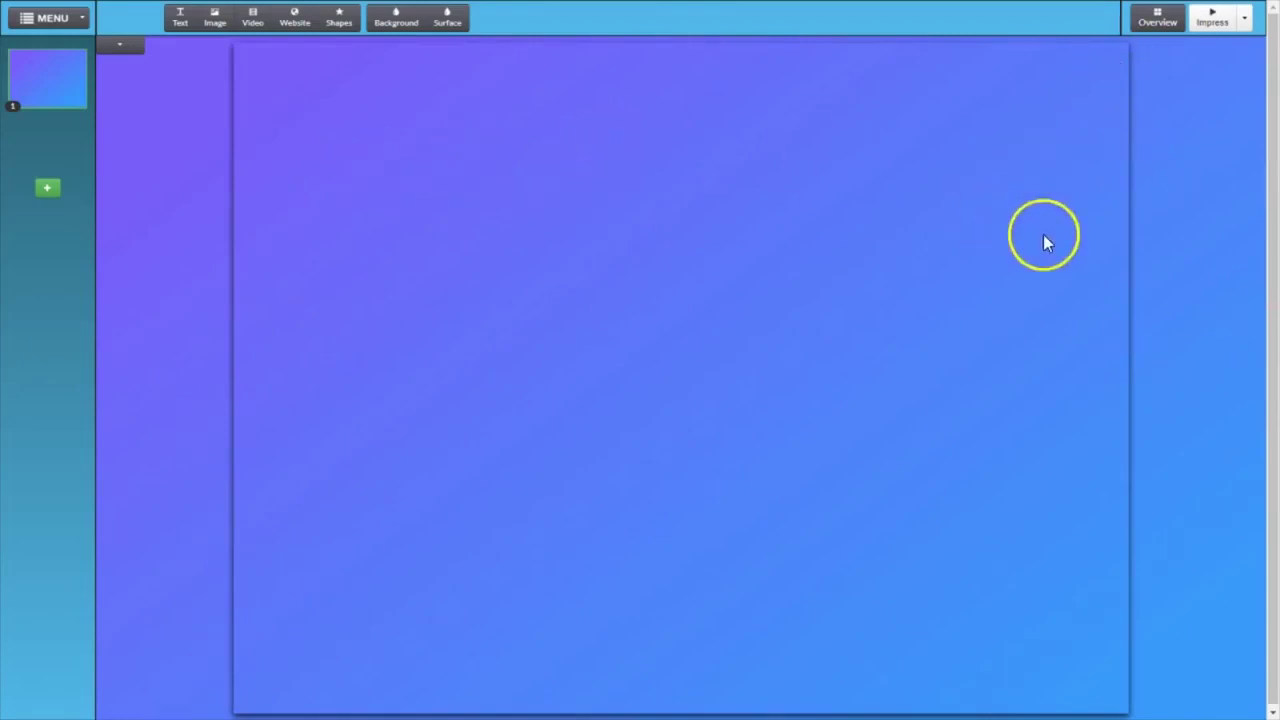
Set the slide's background to the lightbulb infographic image from the preloaded imgur URL.
left_click(362, 44)
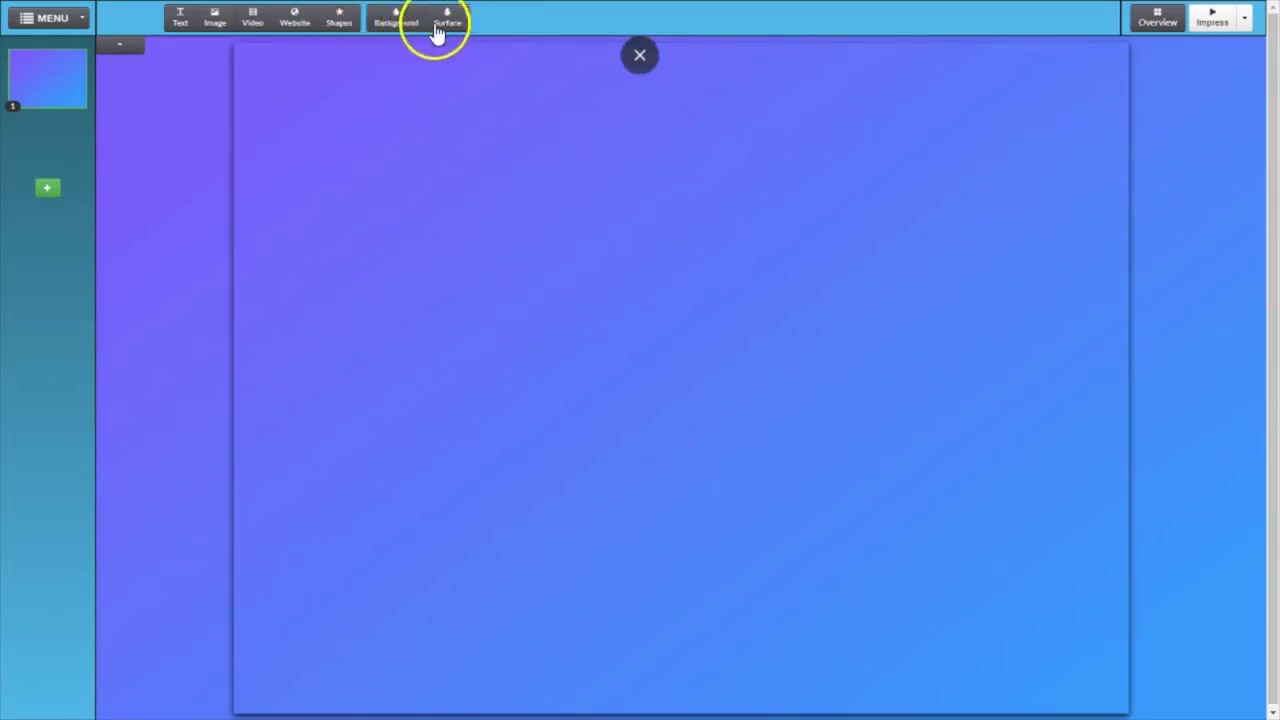
left_click(398, 20)
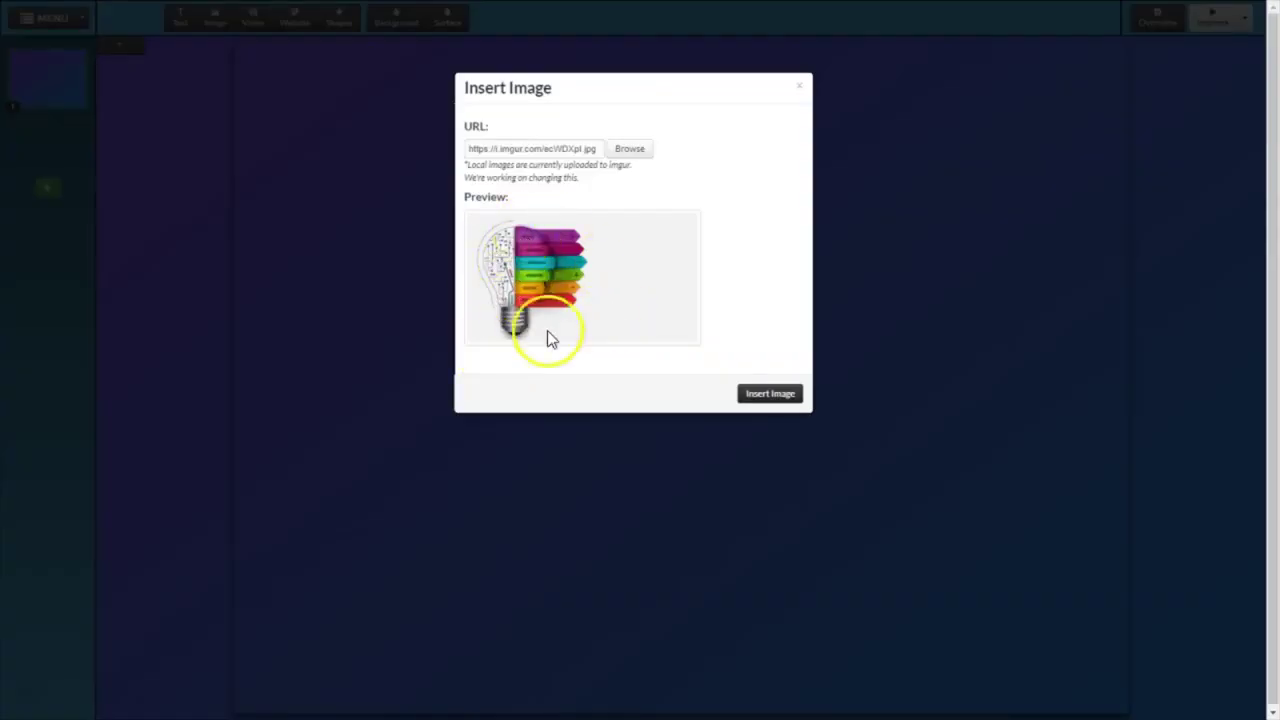
left_click(767, 393)
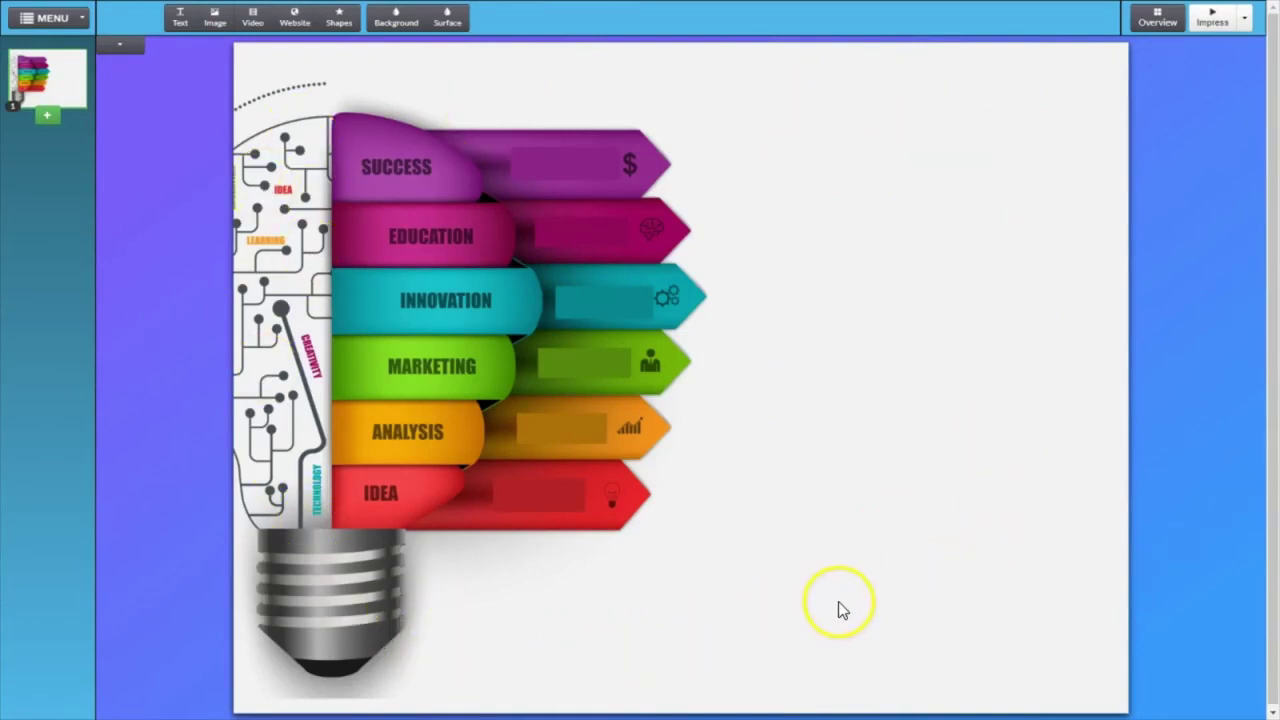
left_click(409, 22)
mouse_move(397, 47)
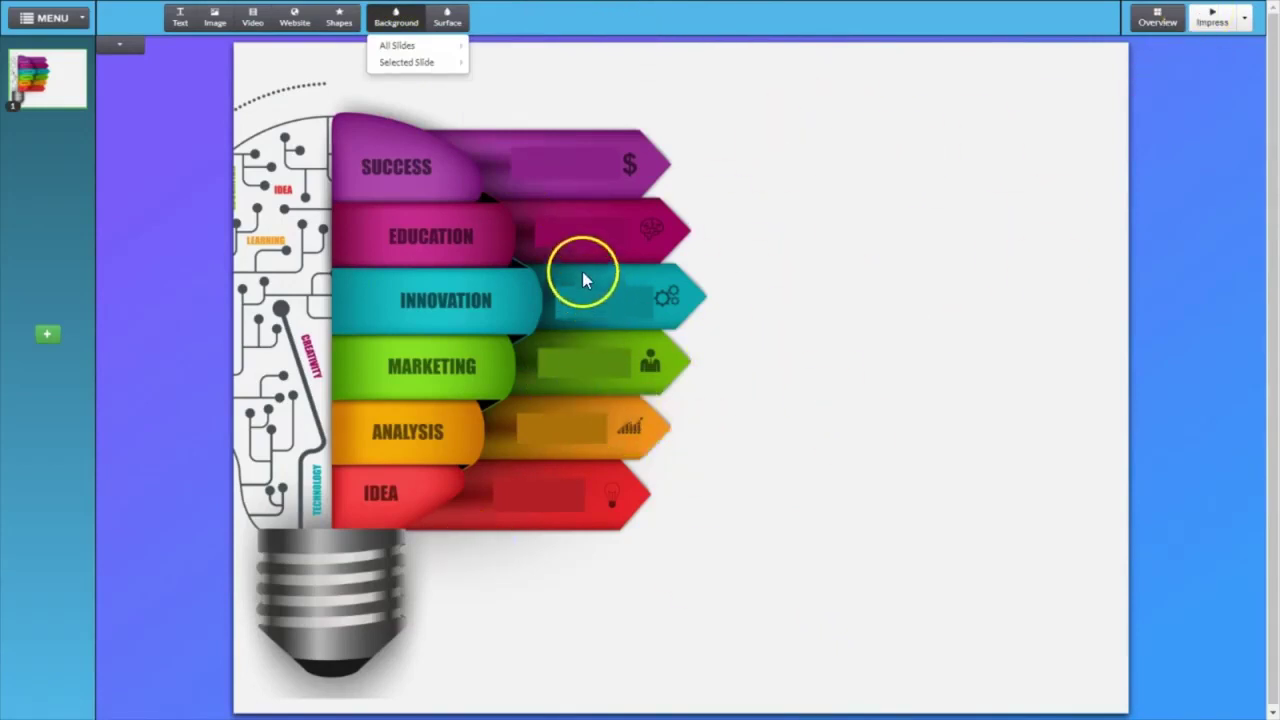
mouse_move(445, 62)
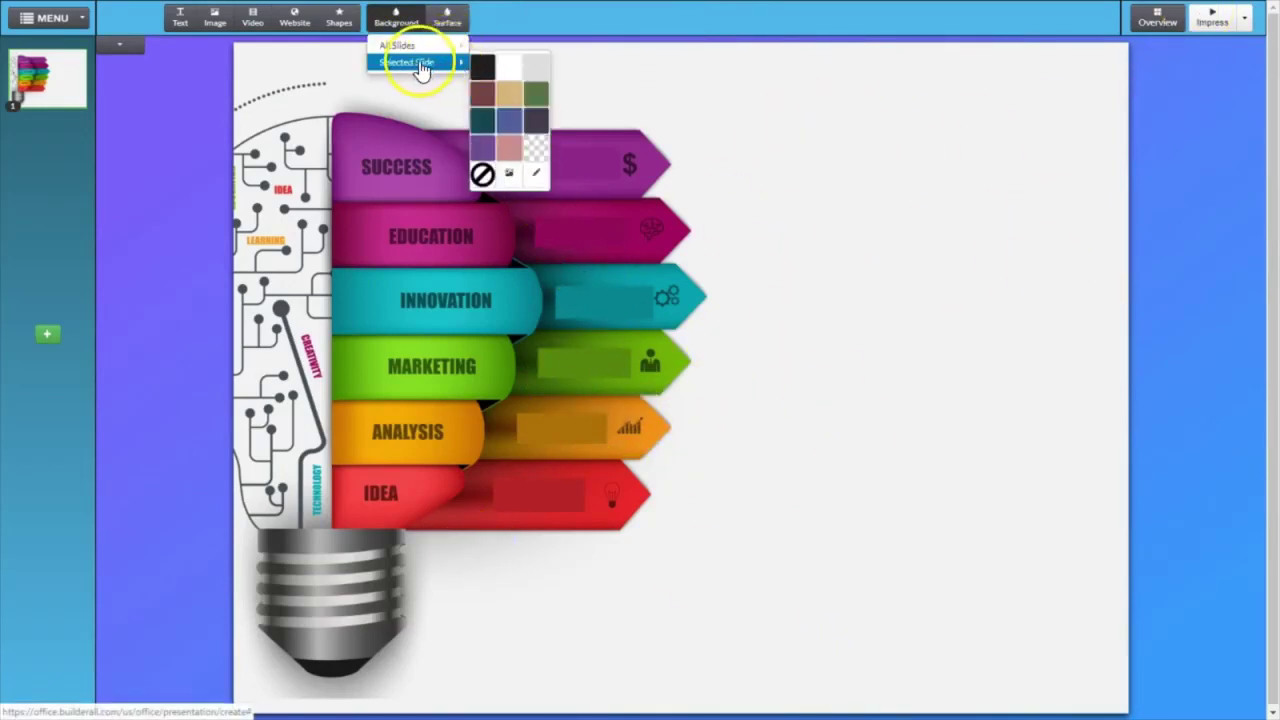
left_click(1191, 114)
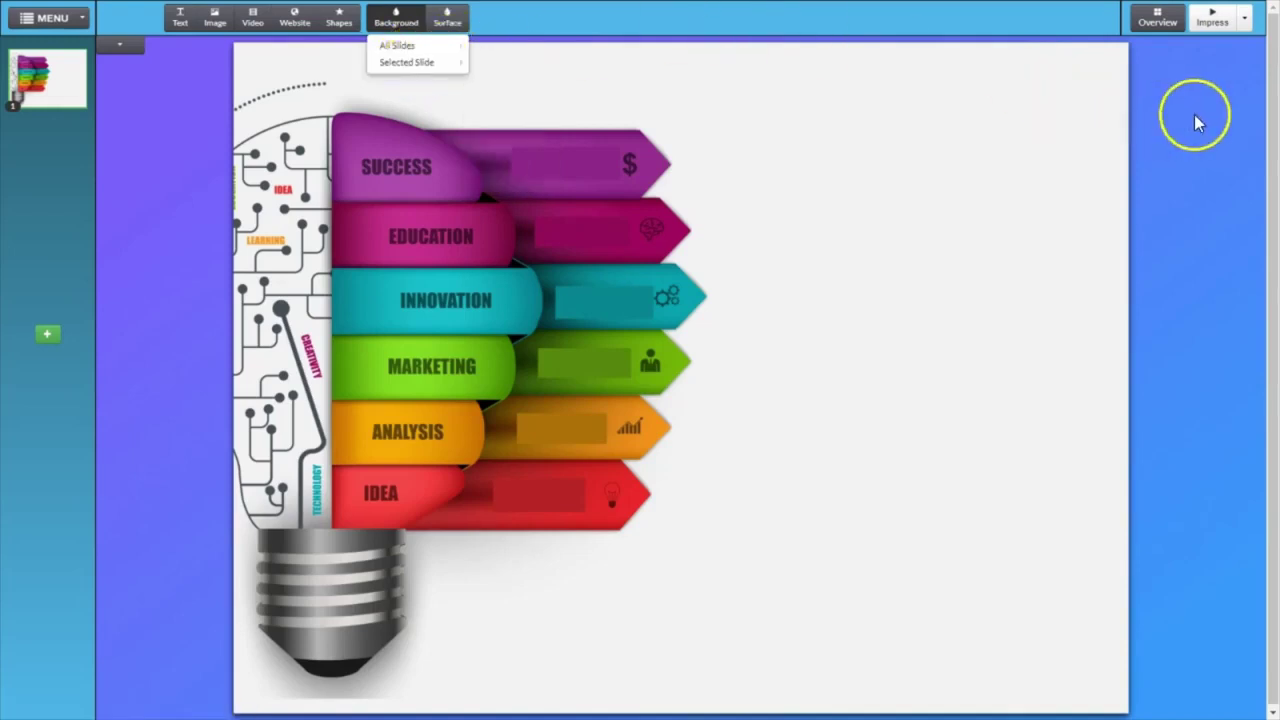
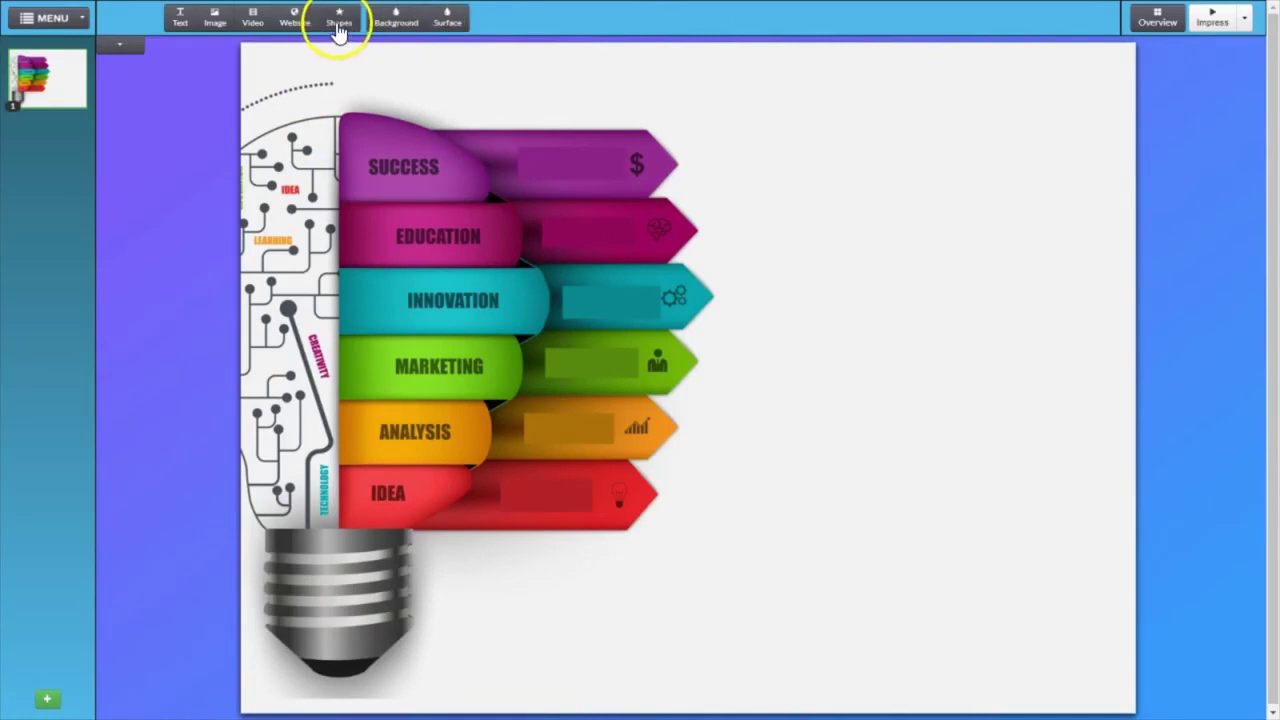
Insert a triangle shape and place it in the empty area beside the lightbulb graphic, at about 601, 208.
left_click(338, 24)
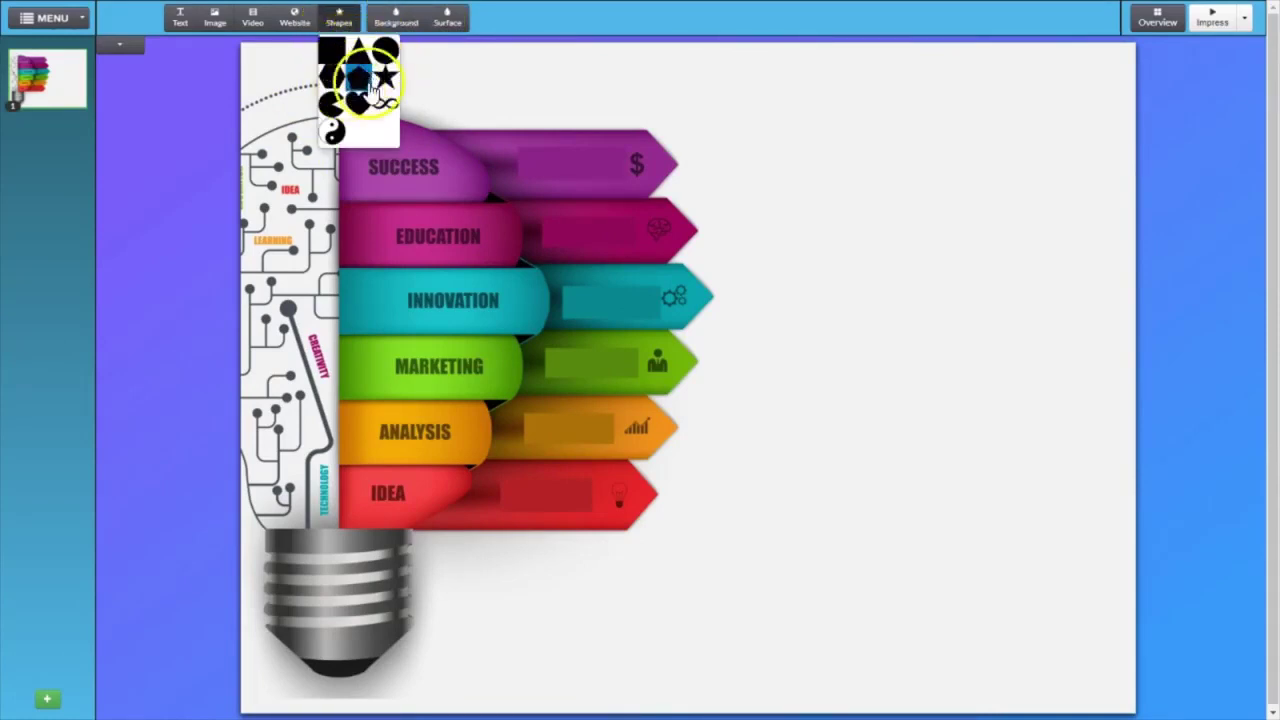
left_click(338, 140)
left_click(336, 20)
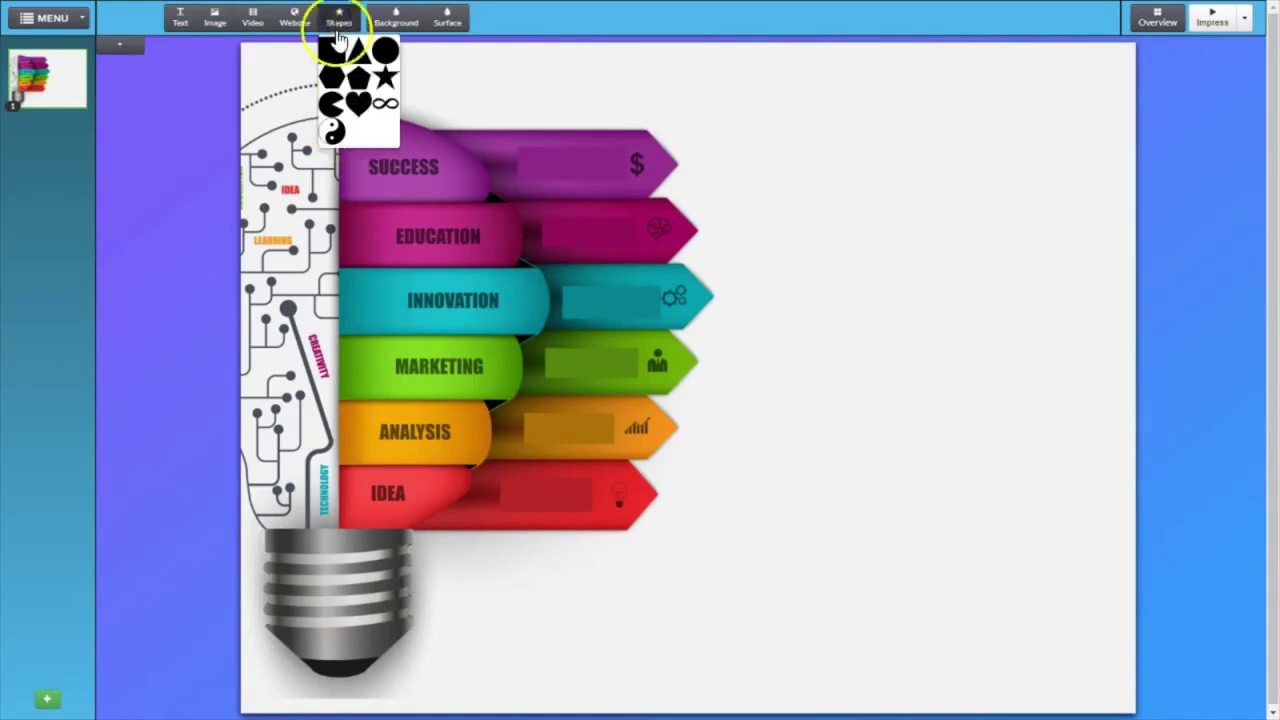
left_click(358, 50)
left_click_drag(585, 314, 822, 268)
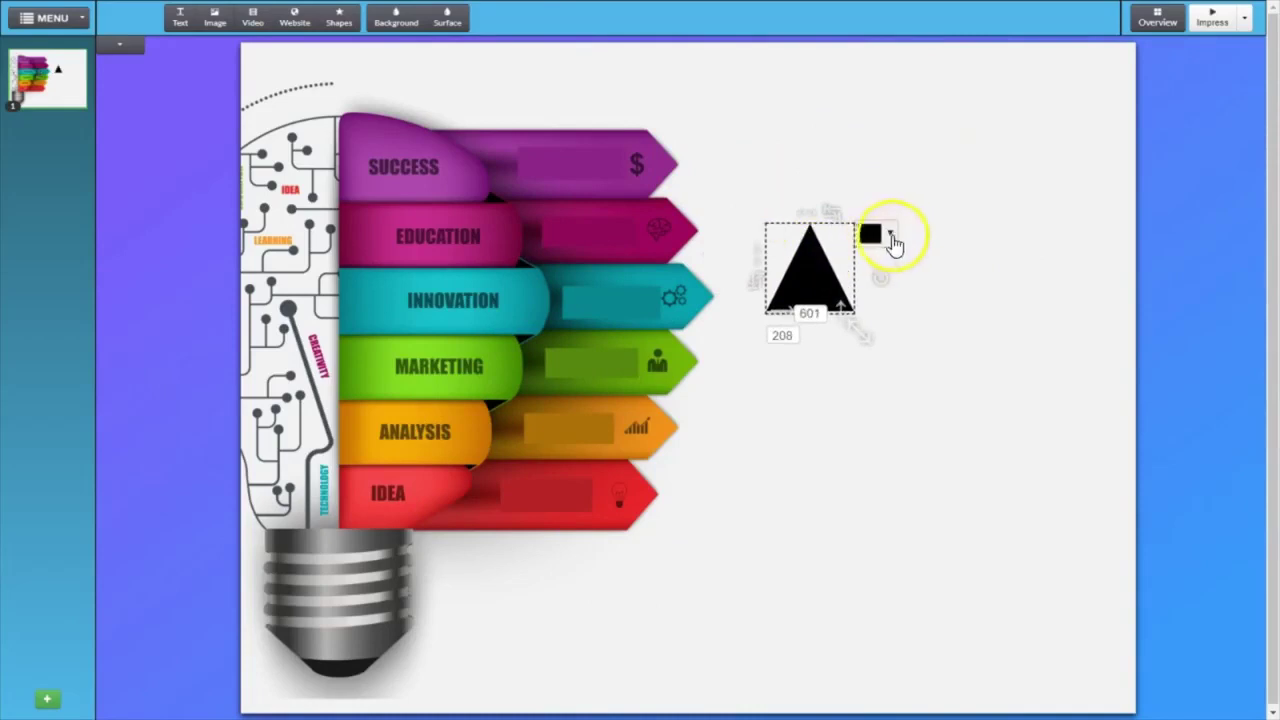
Recolour the triangle red, about rgb(218, 42, 42), with the colour picker.
left_click(889, 235)
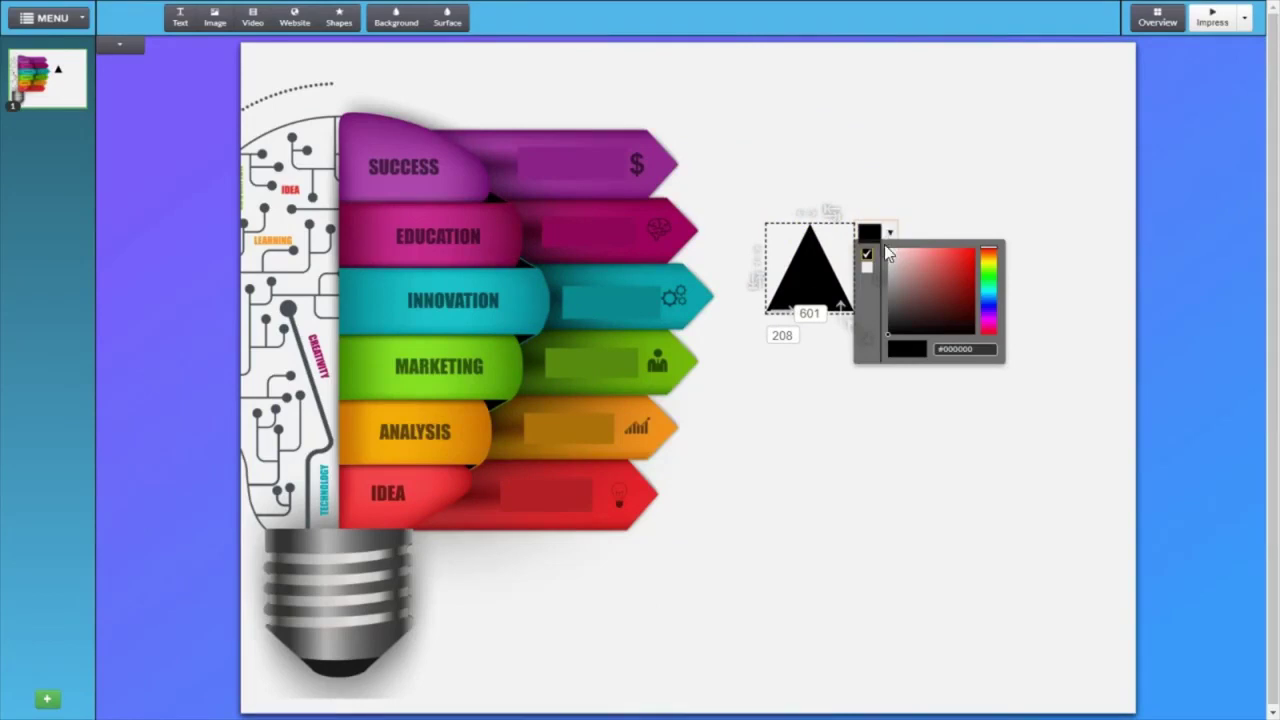
left_click(965, 285)
left_click(966, 264)
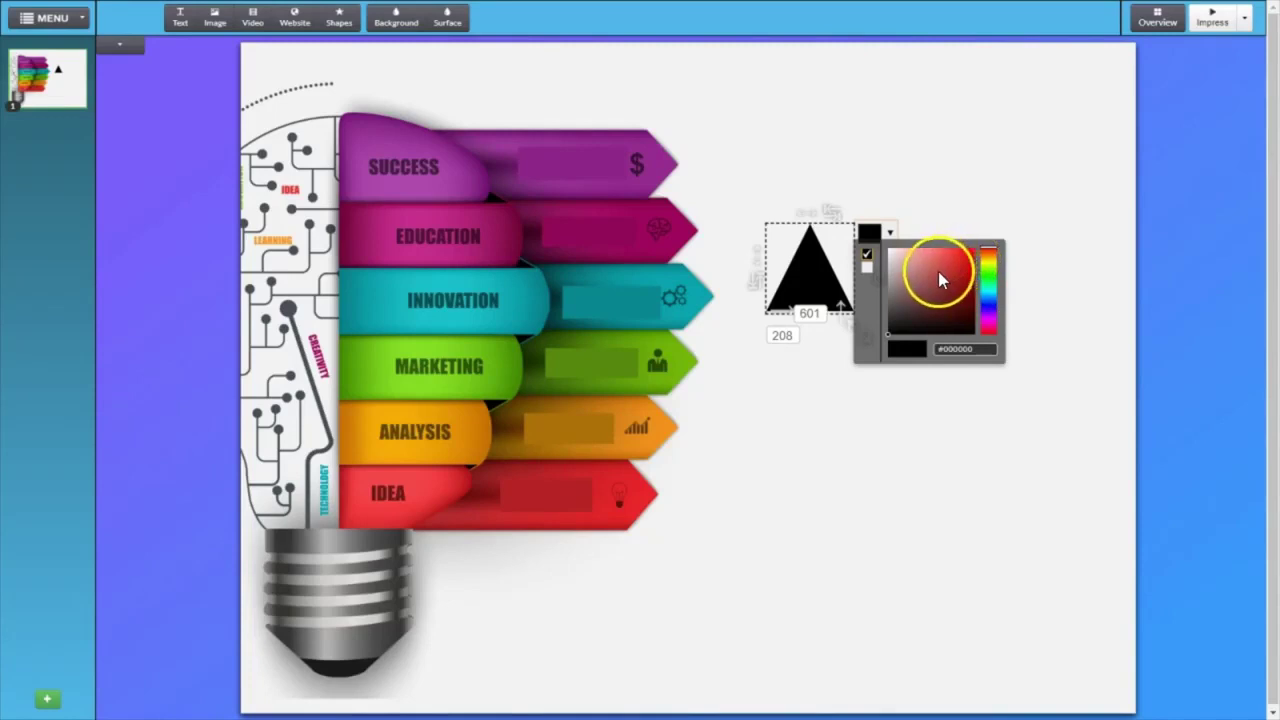
left_click(990, 256)
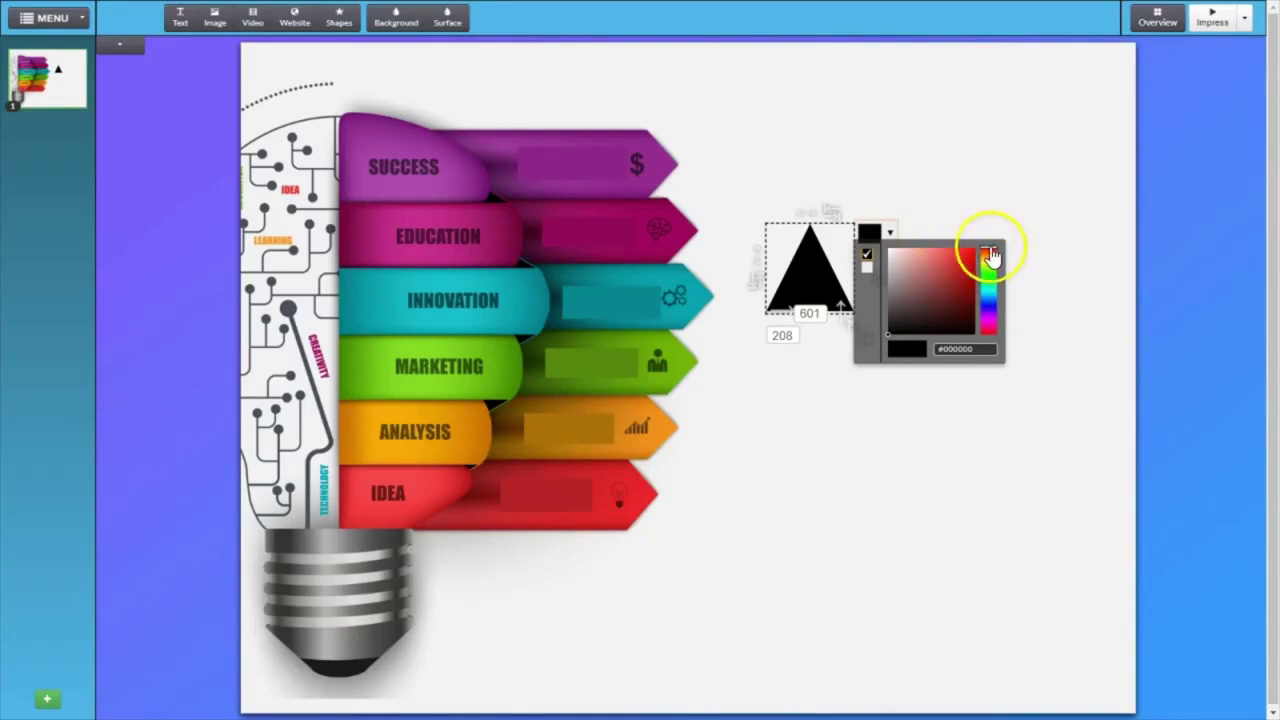
mouse_move(990, 256)
left_mouse_down()
mouse_move(987, 336)
mouse_move(989, 250)
left_mouse_up()
left_click(958, 260)
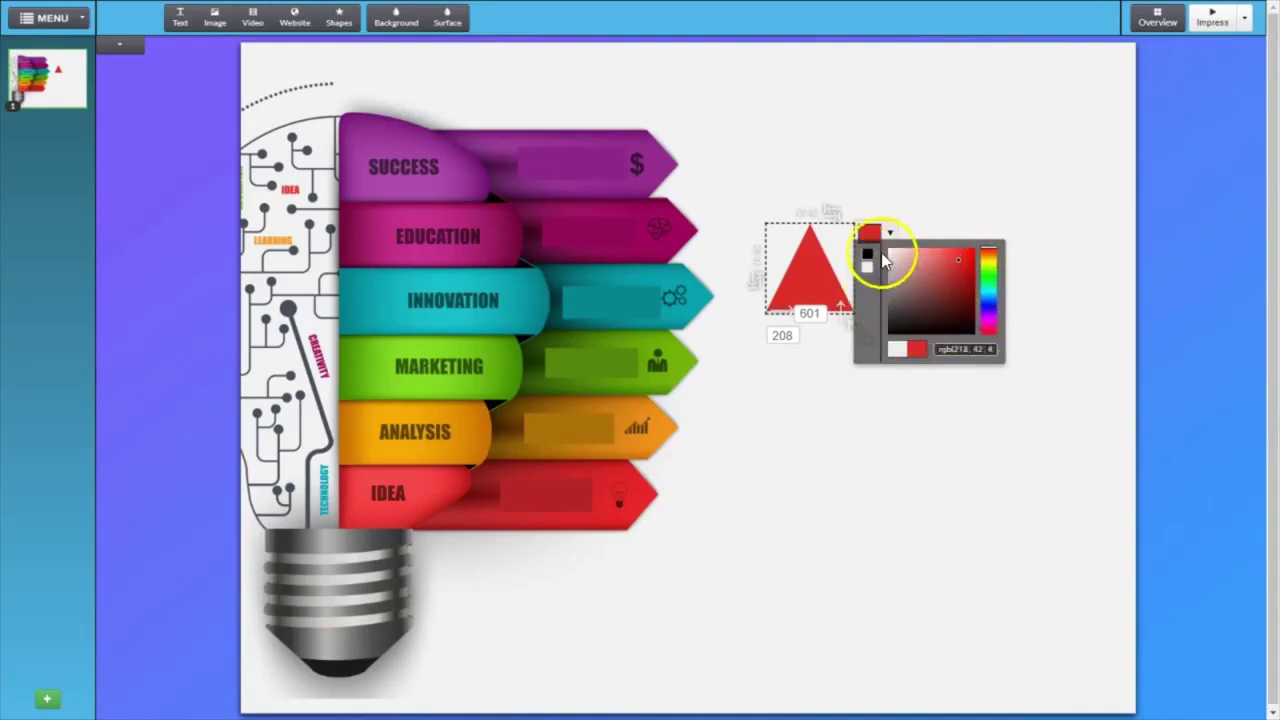
mouse_move(818, 287)
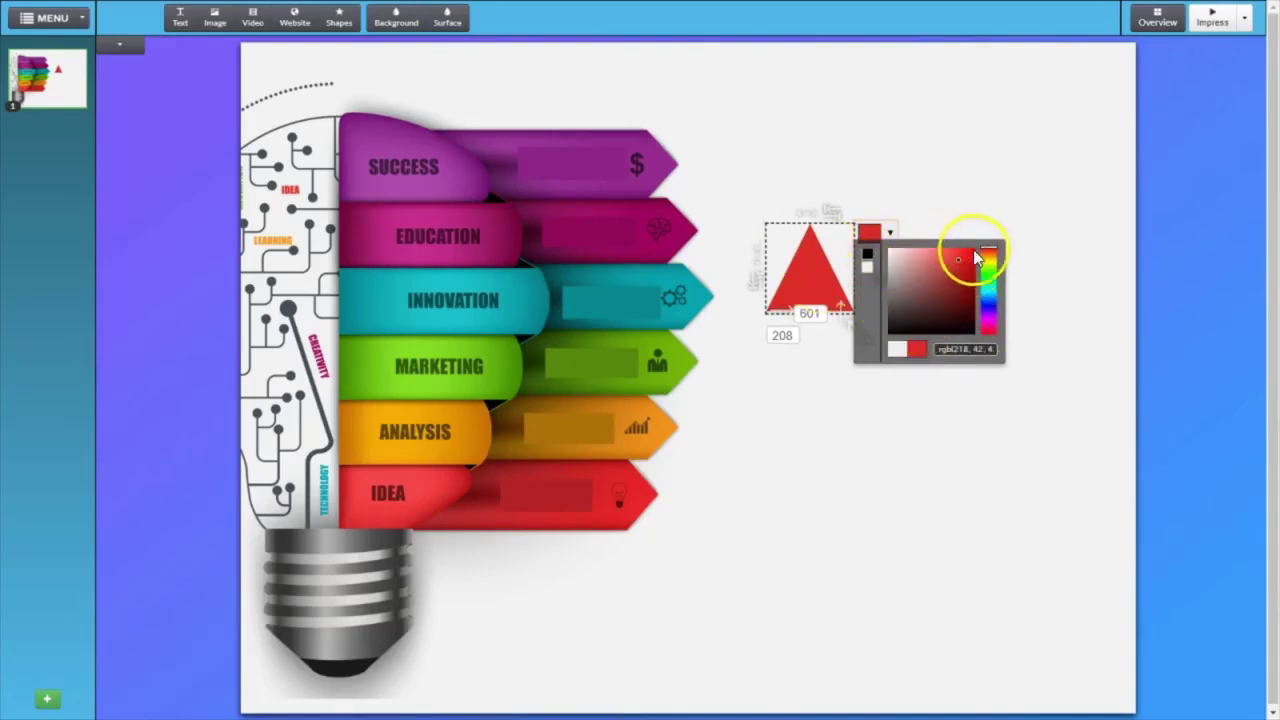
left_click(935, 352)
left_click_drag(935, 352, 1005, 354)
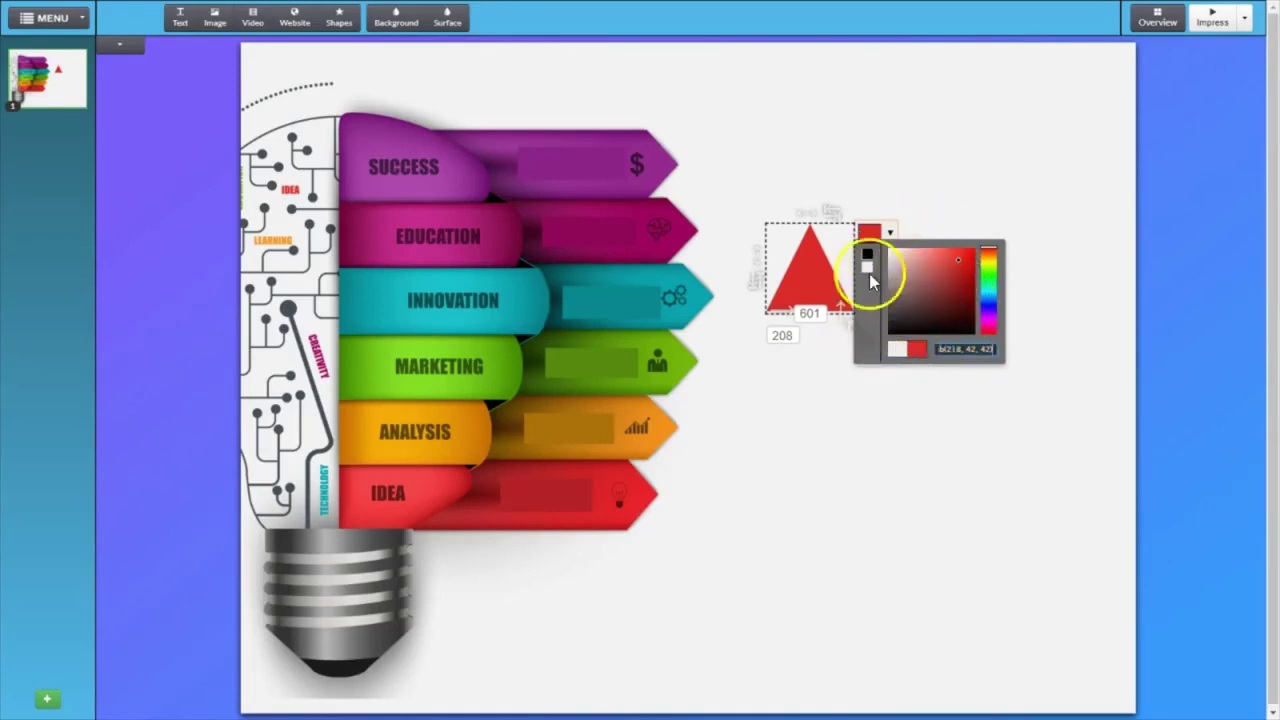
left_click(797, 369)
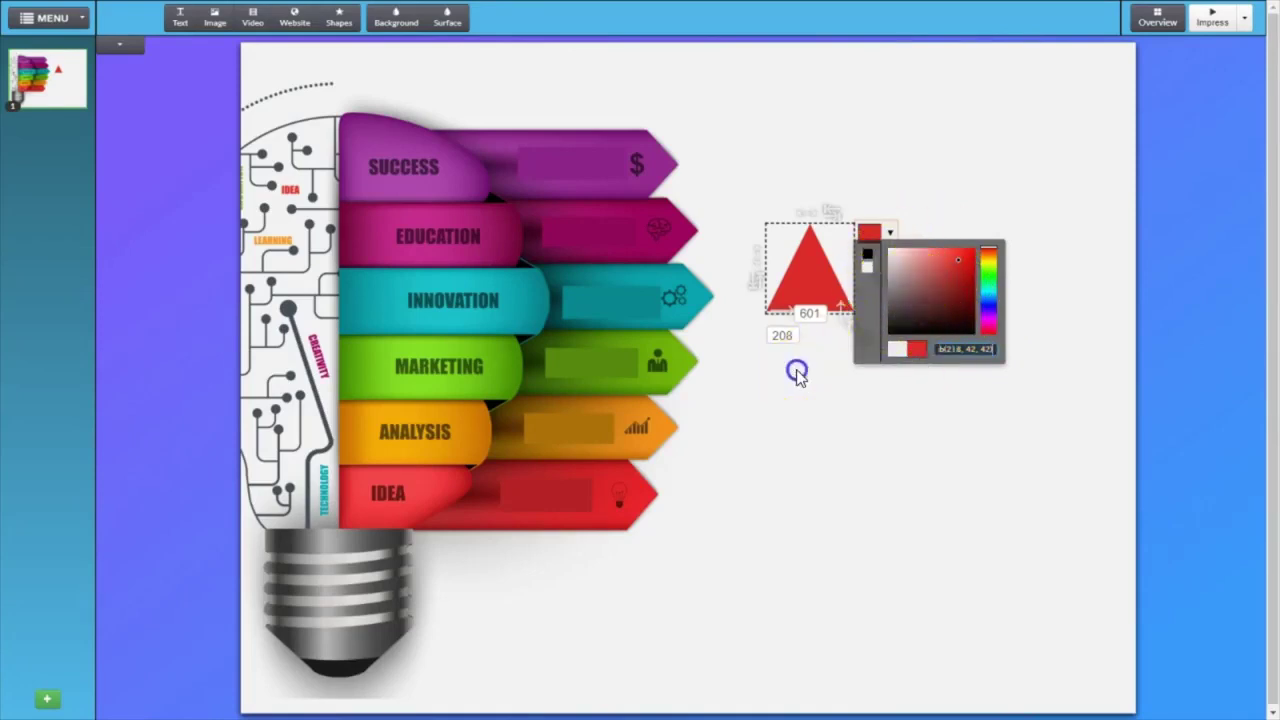
Enlarge the red triangle and move it to about 628, 49 on the slide.
left_click(829, 288)
left_click_drag(851, 314, 1050, 518)
left_click_drag(991, 277, 930, 174)
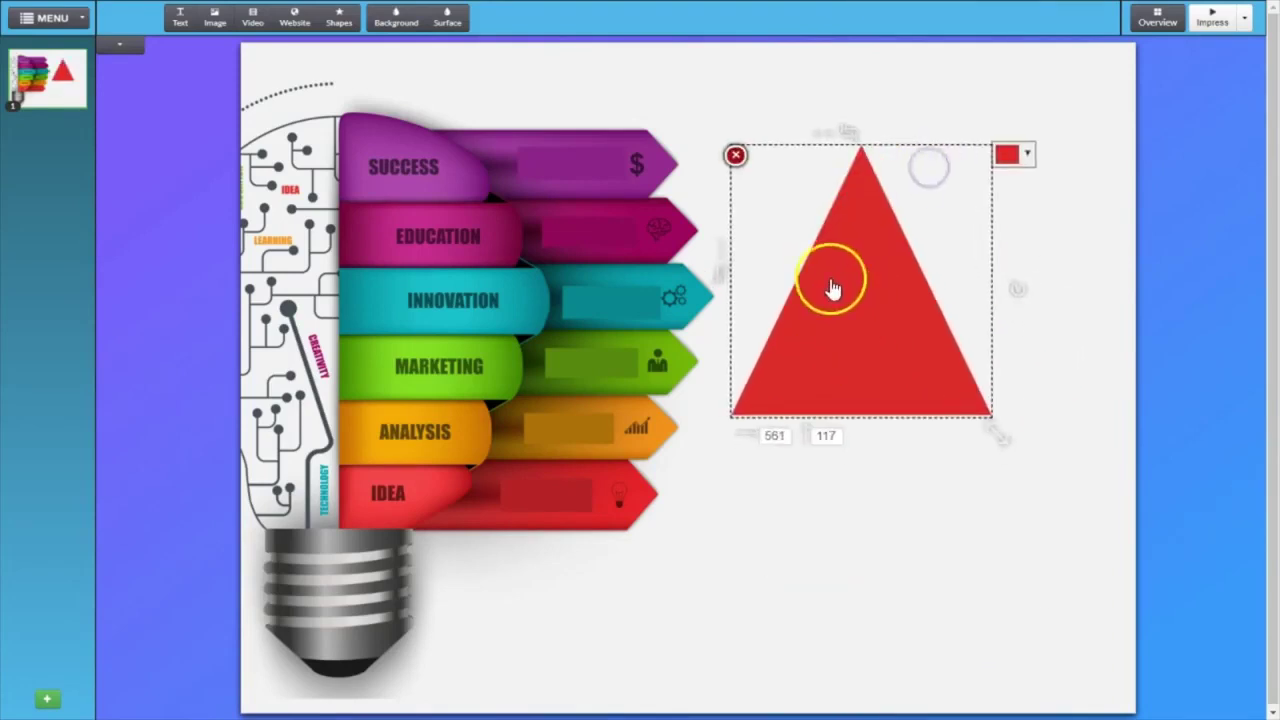
left_click_drag(840, 331, 874, 343)
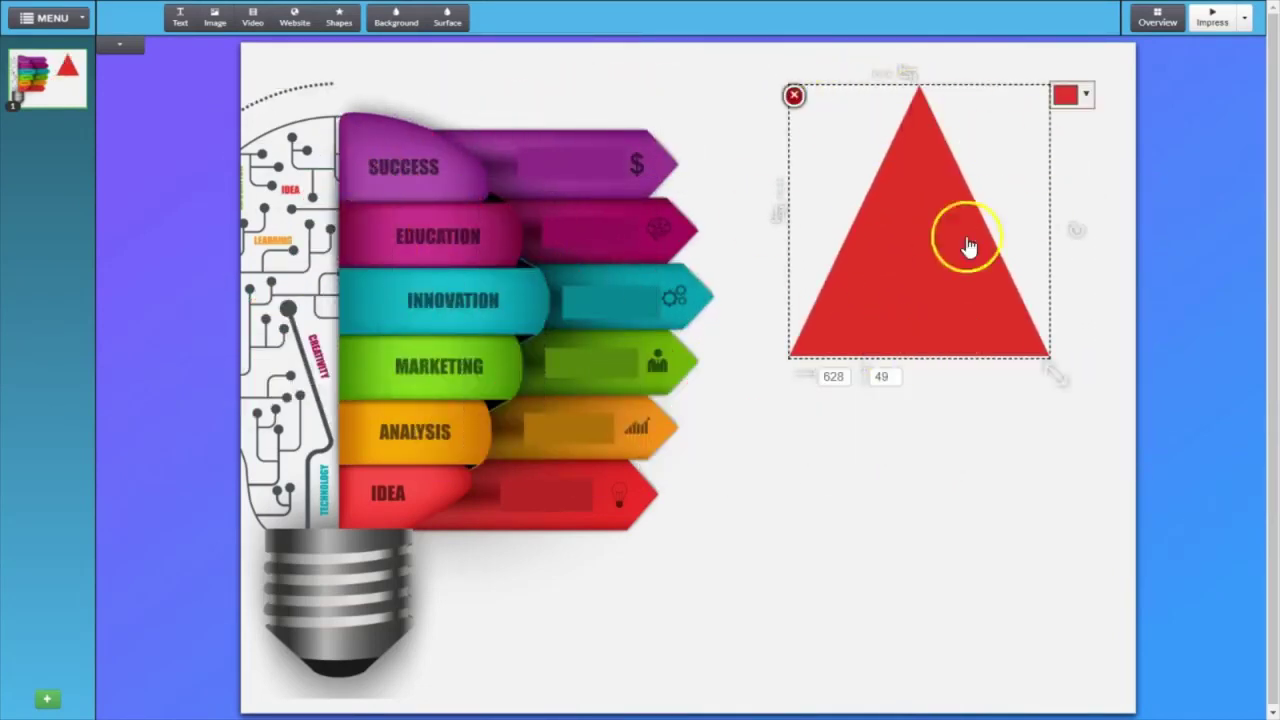
Replace the triangle with a square shape stretched into a tall rectangle beside the lightbulb graphic, at about 564, 86.
left_click(794, 97)
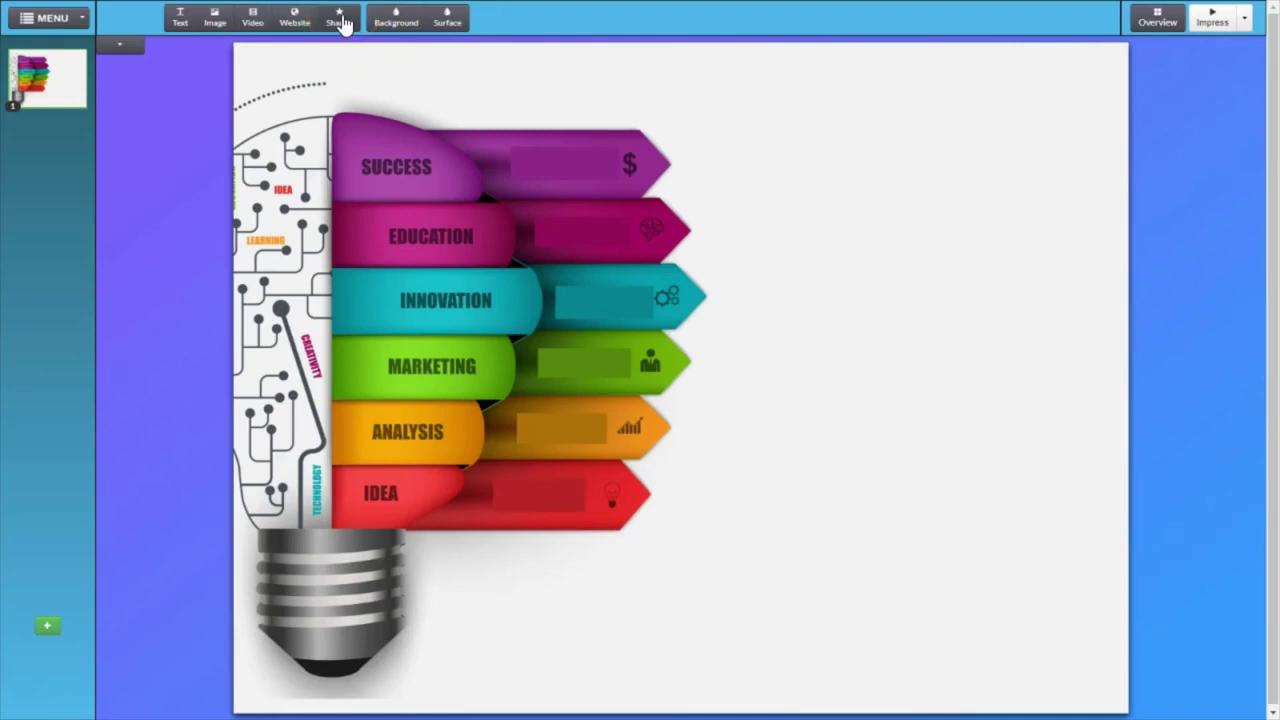
left_click(339, 21)
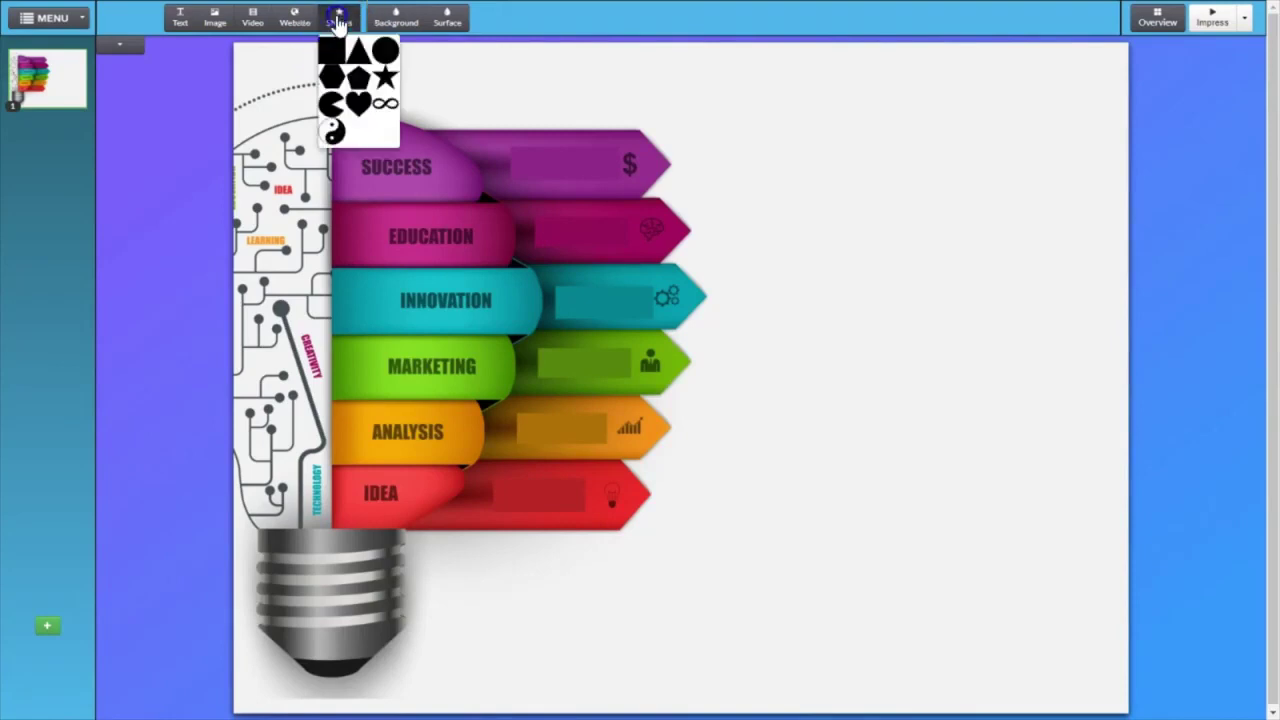
left_click(331, 48)
left_click_drag(571, 294, 926, 200)
left_click_drag(958, 248, 1016, 627)
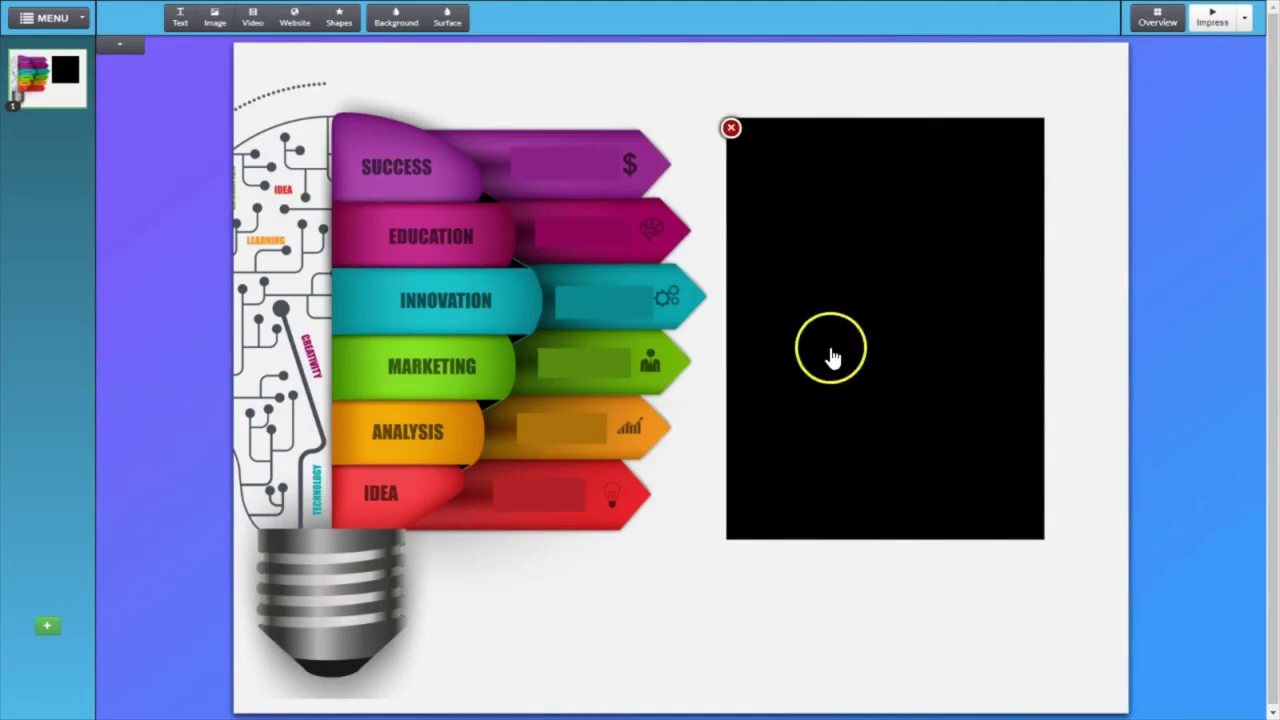
Remove the black rectangle from the slide.
left_click(606, 604)
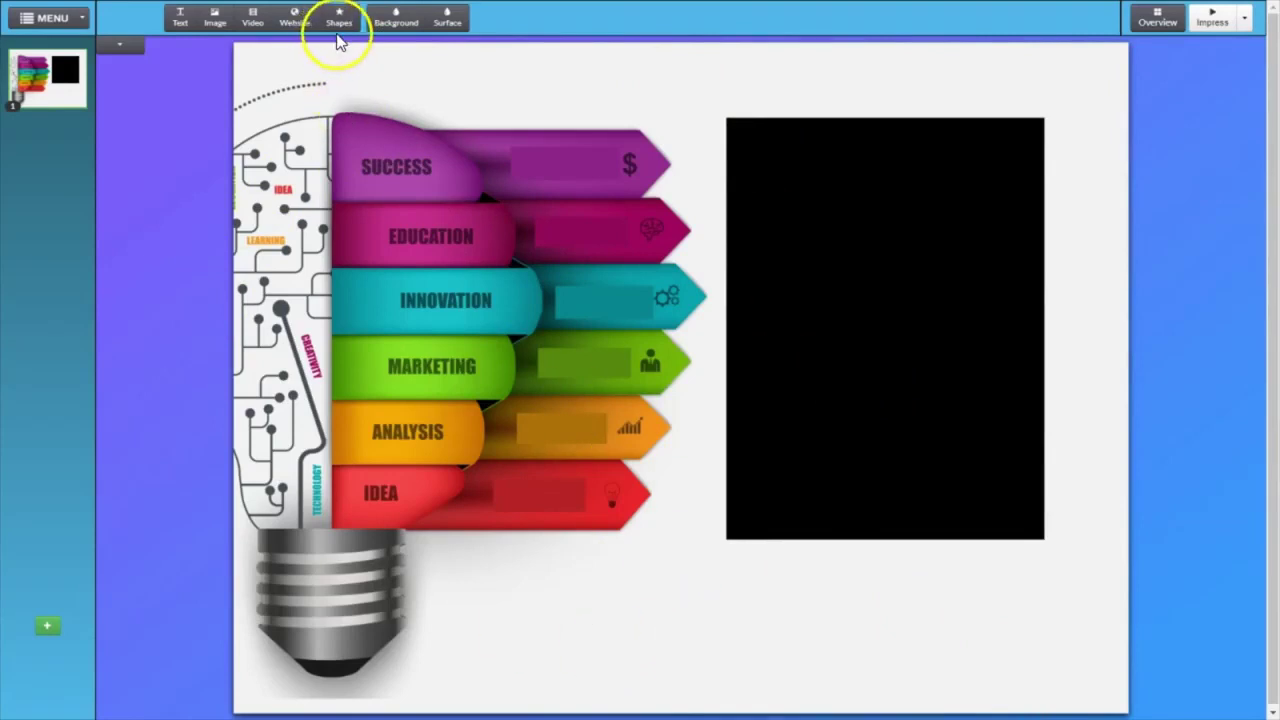
left_click(33, 697)
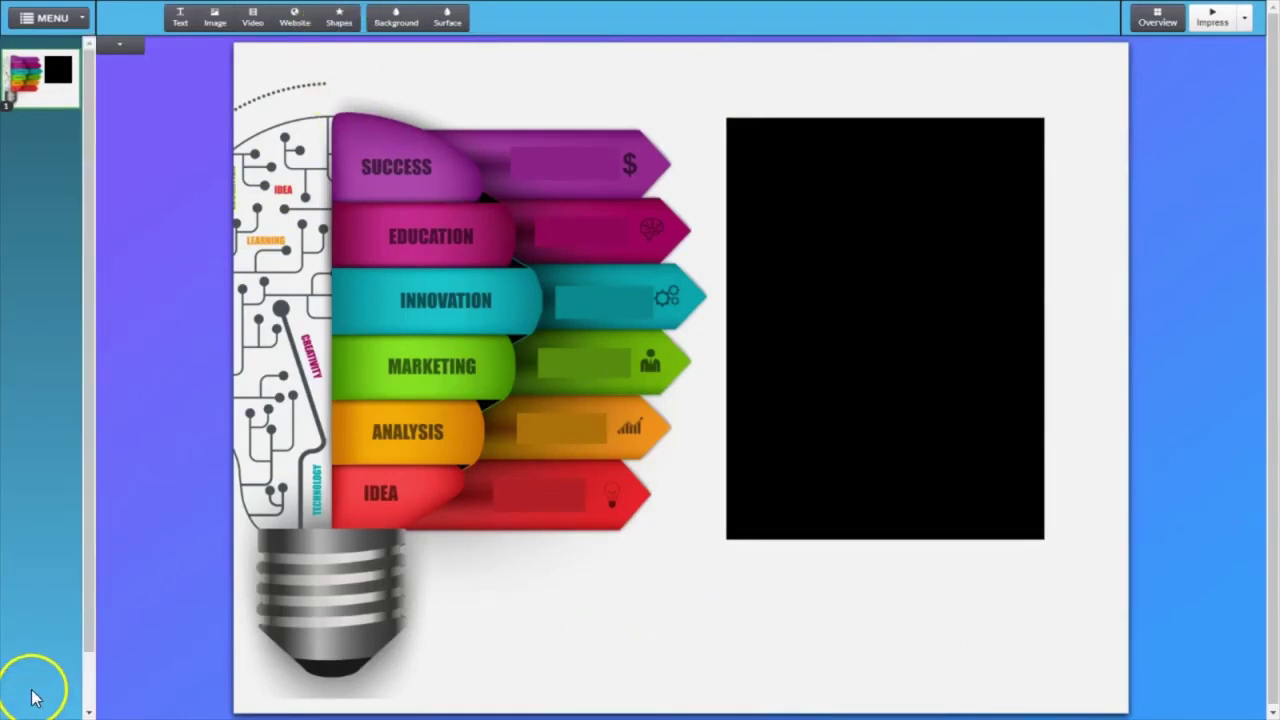
left_click(738, 137)
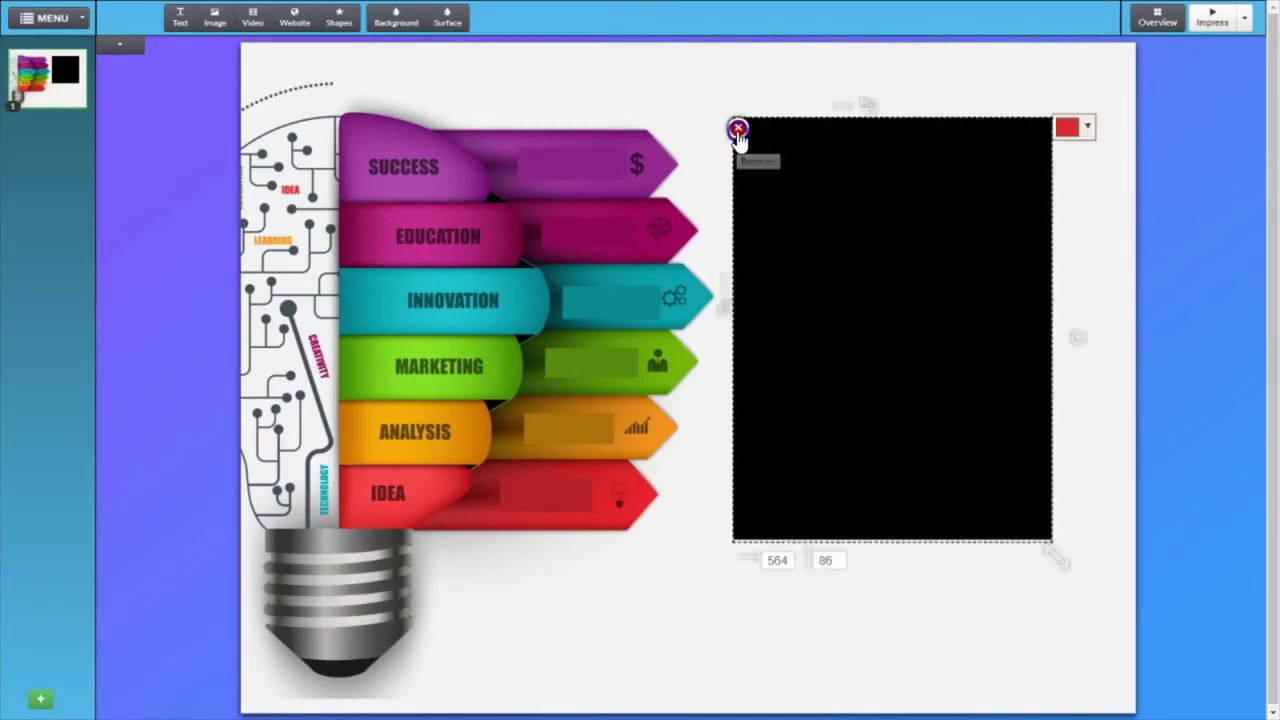
left_click(737, 131)
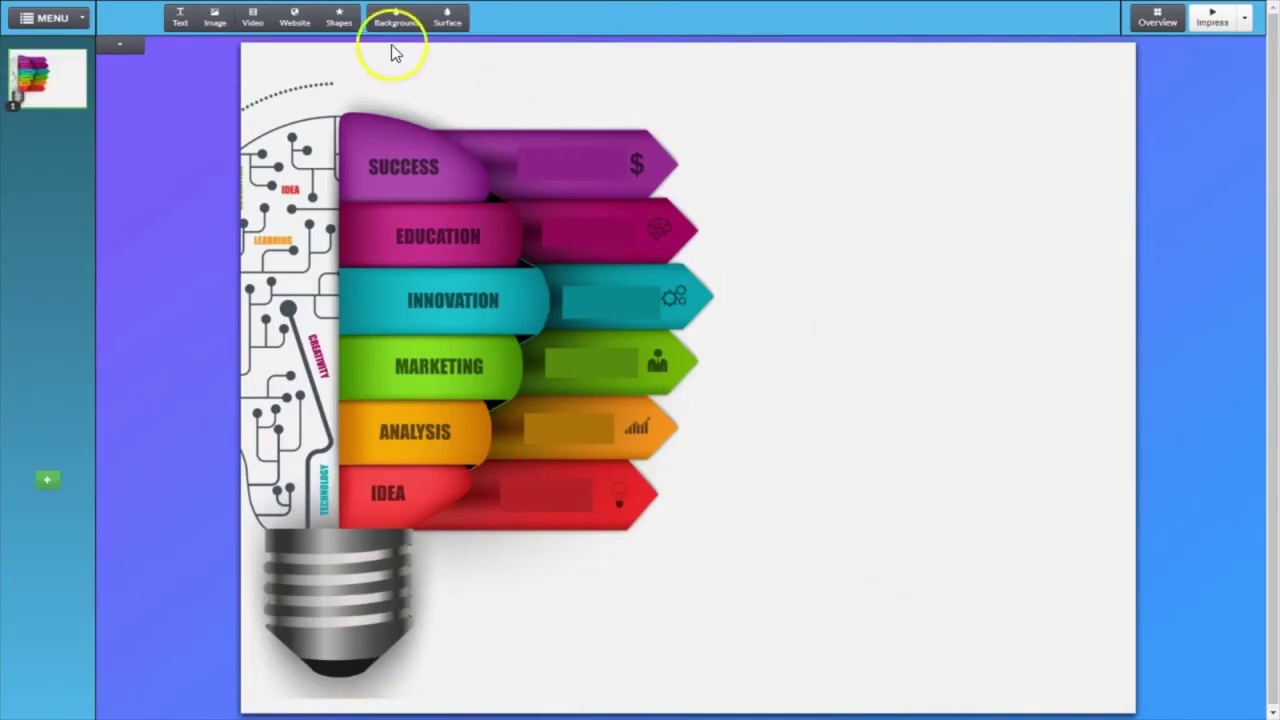
left_click(294, 22)
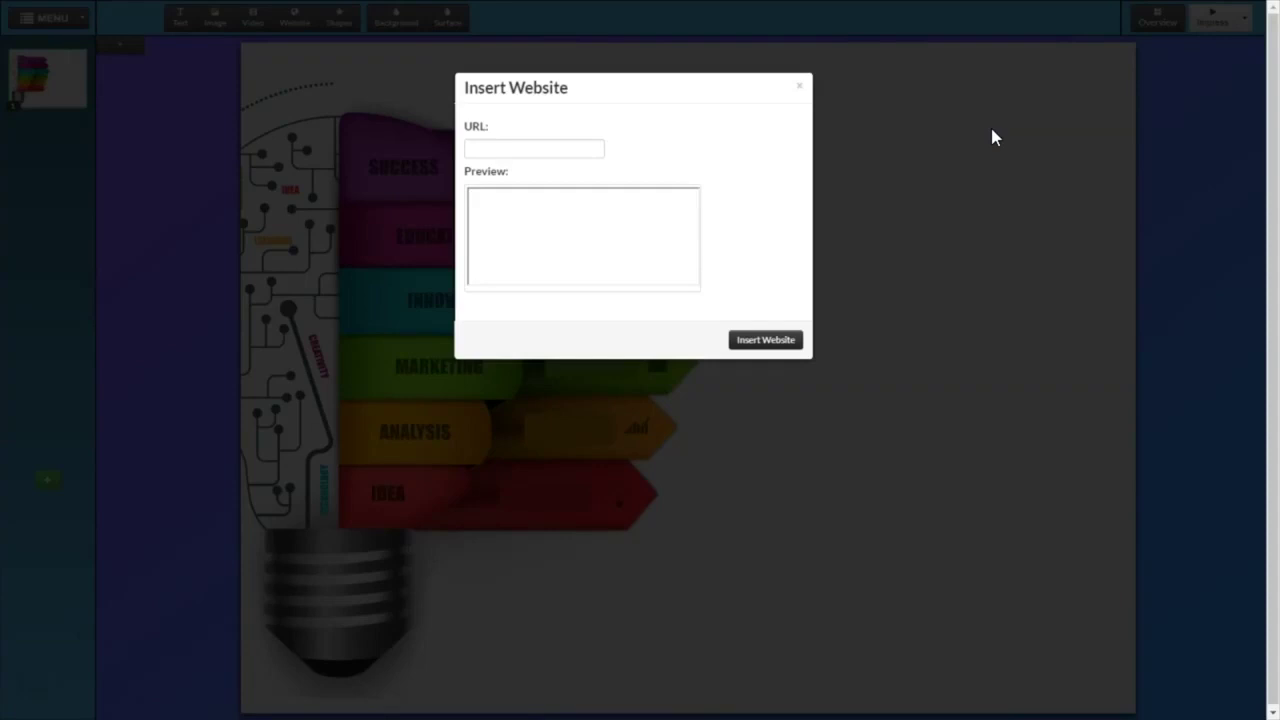
left_click(483, 147)
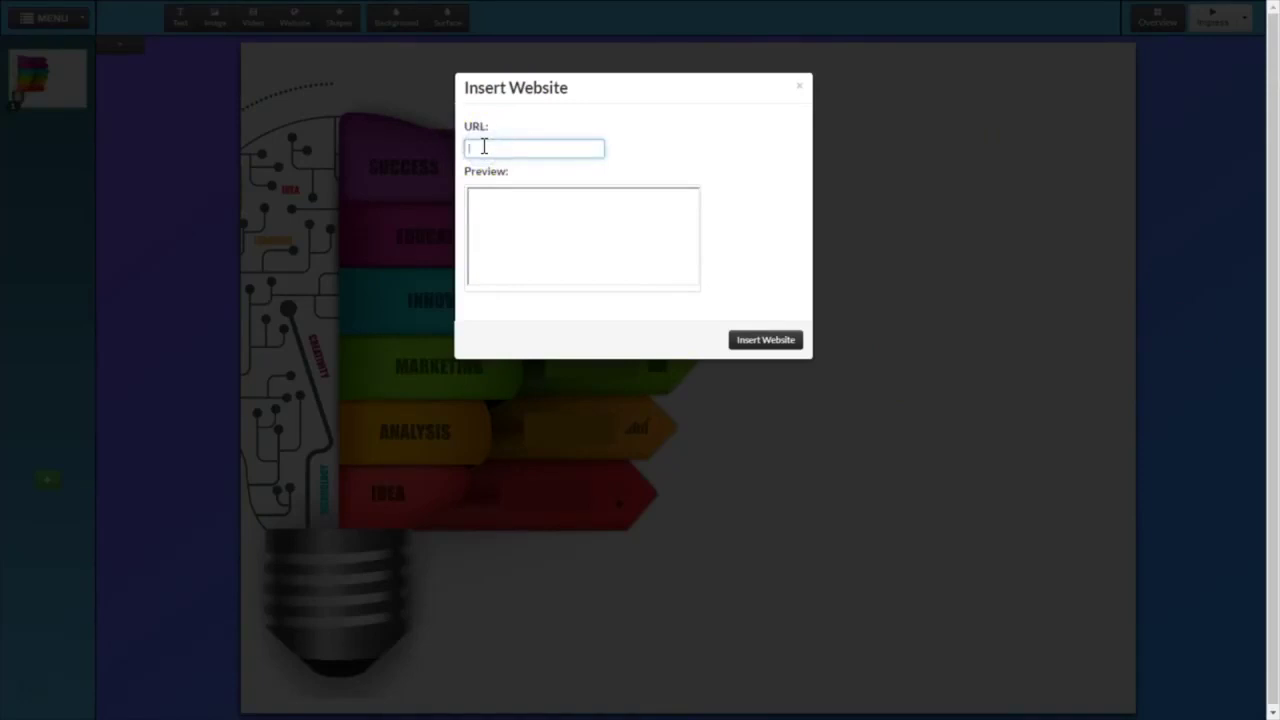
type("https://www.builderall.com/")
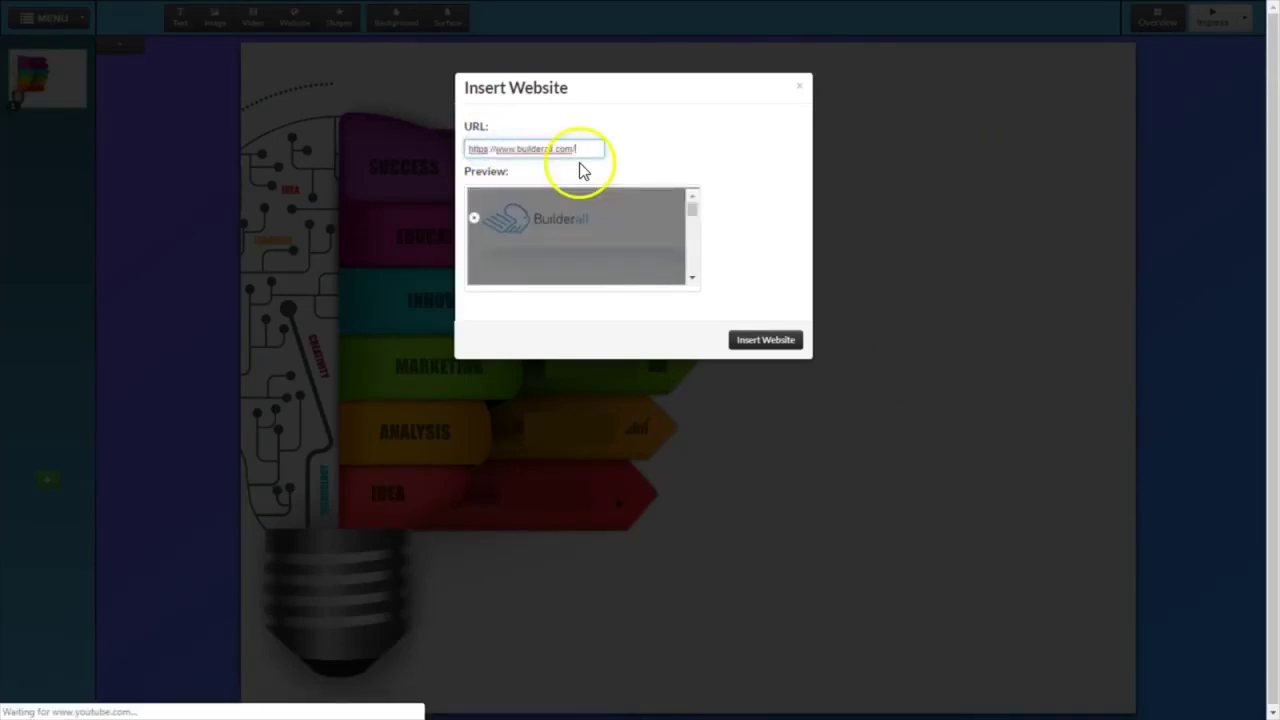
left_click(692, 215)
mouse_move(692, 215)
left_mouse_down()
mouse_move(690, 263)
mouse_move(689, 201)
left_mouse_up()
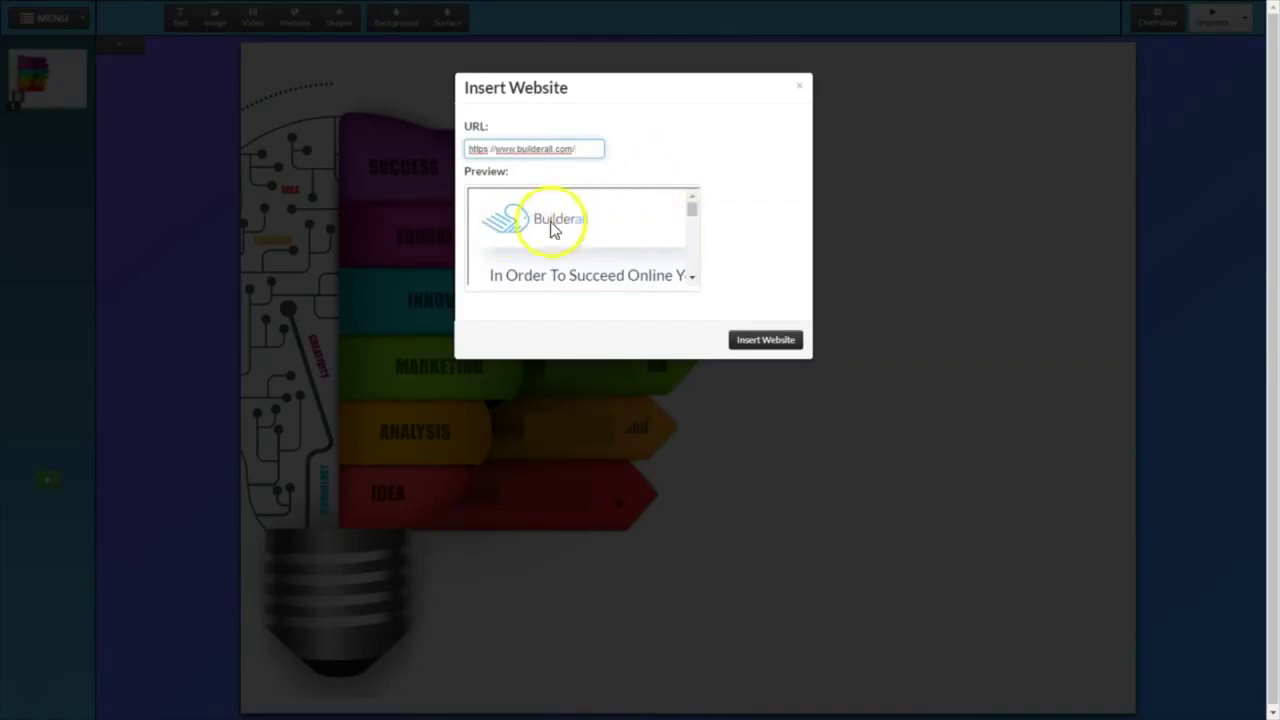
left_click(763, 341)
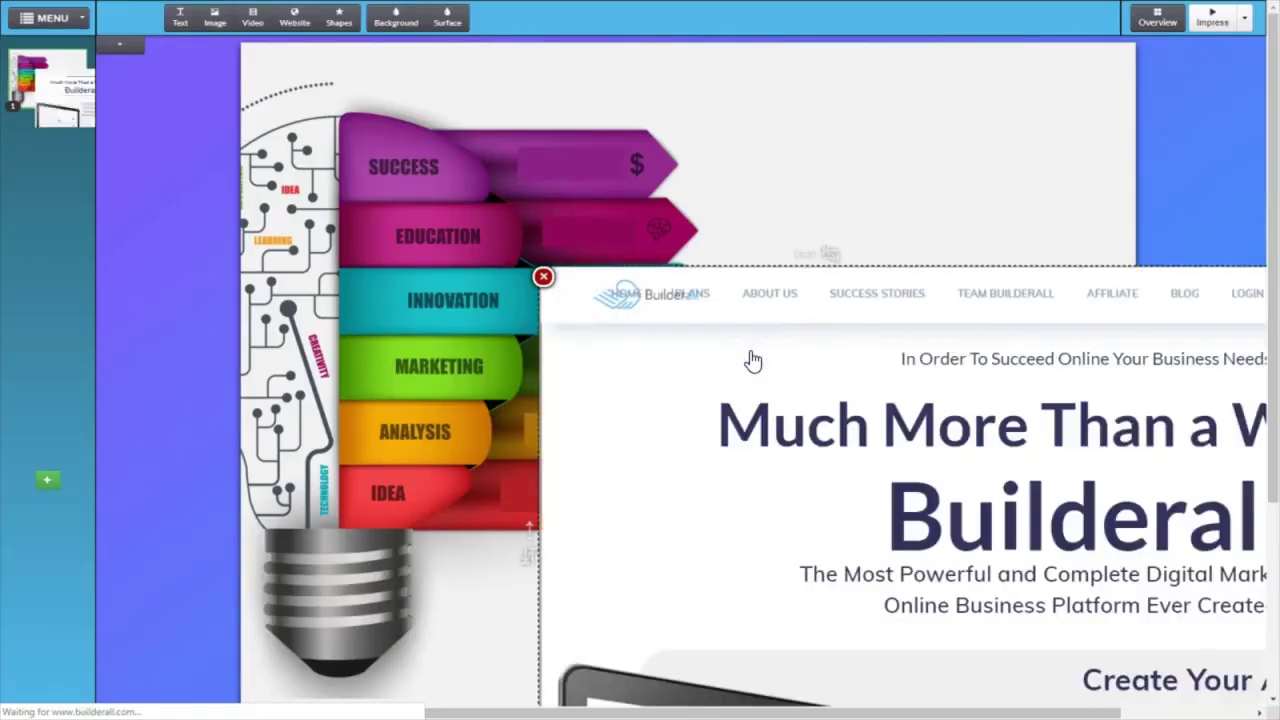
left_click_drag(914, 277, 659, 61)
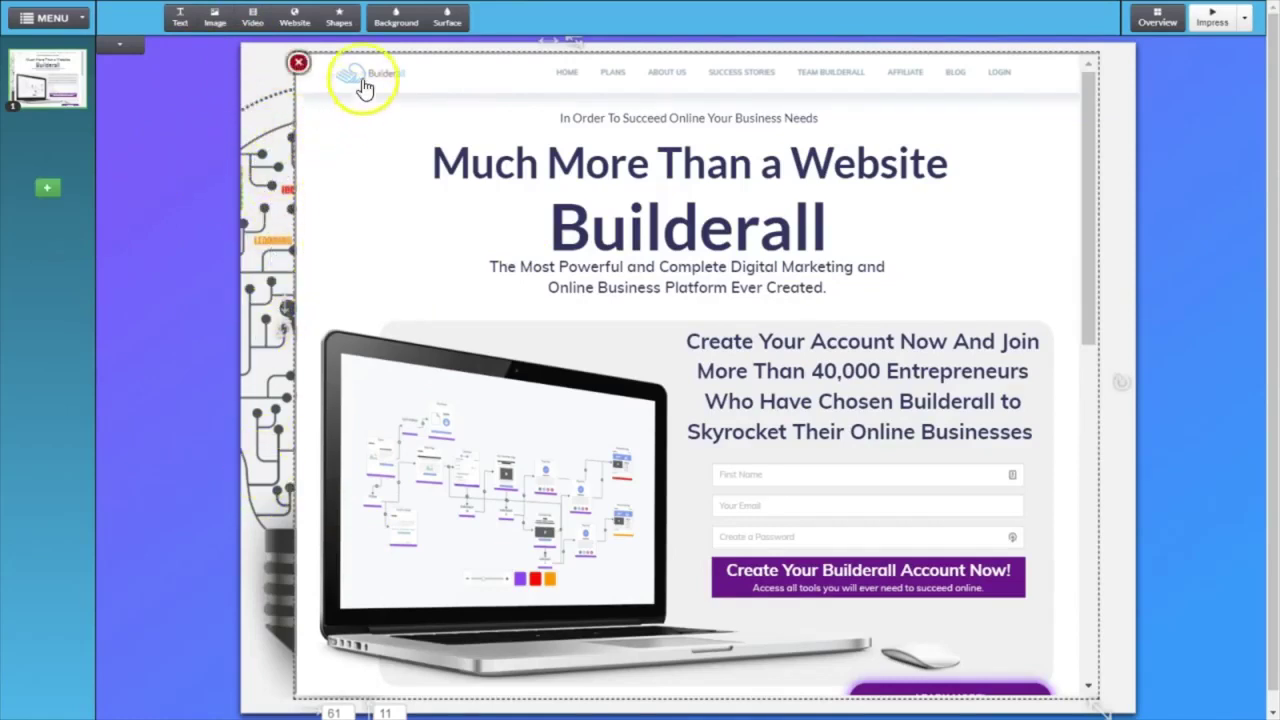
Make the selected slide's background transparent and centre the website frame on the slide.
left_click(399, 22)
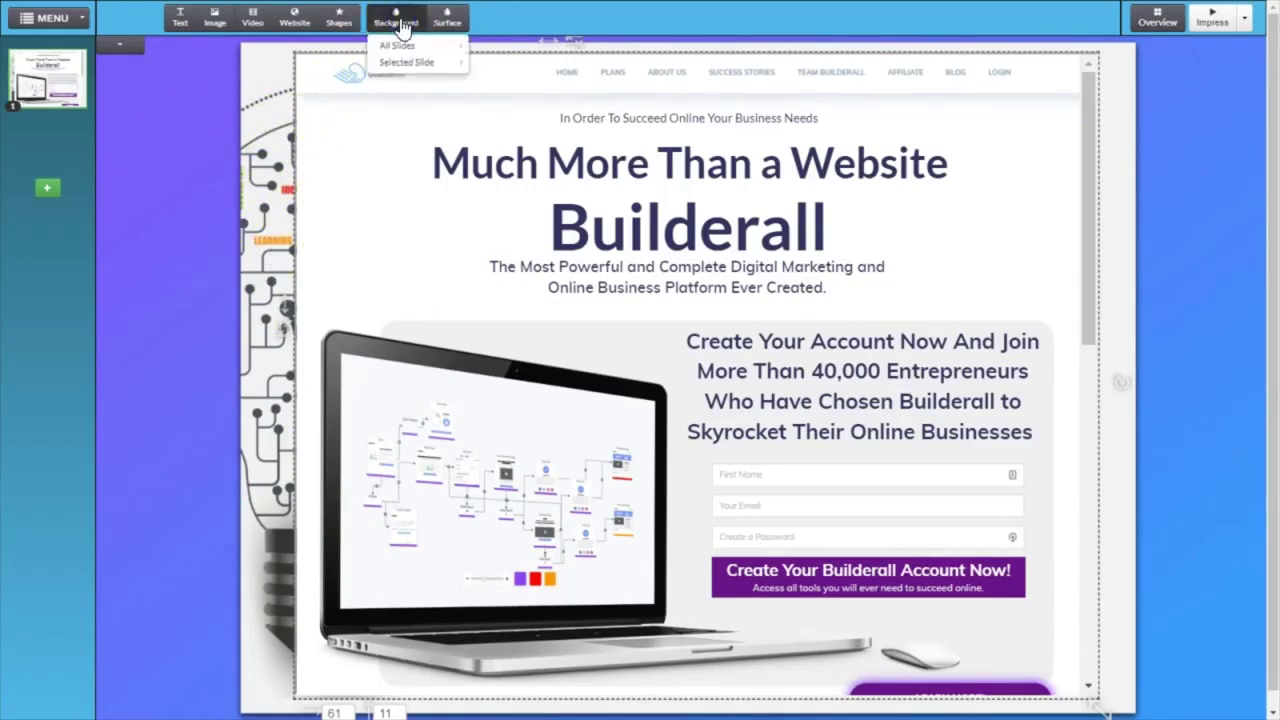
mouse_move(396, 62)
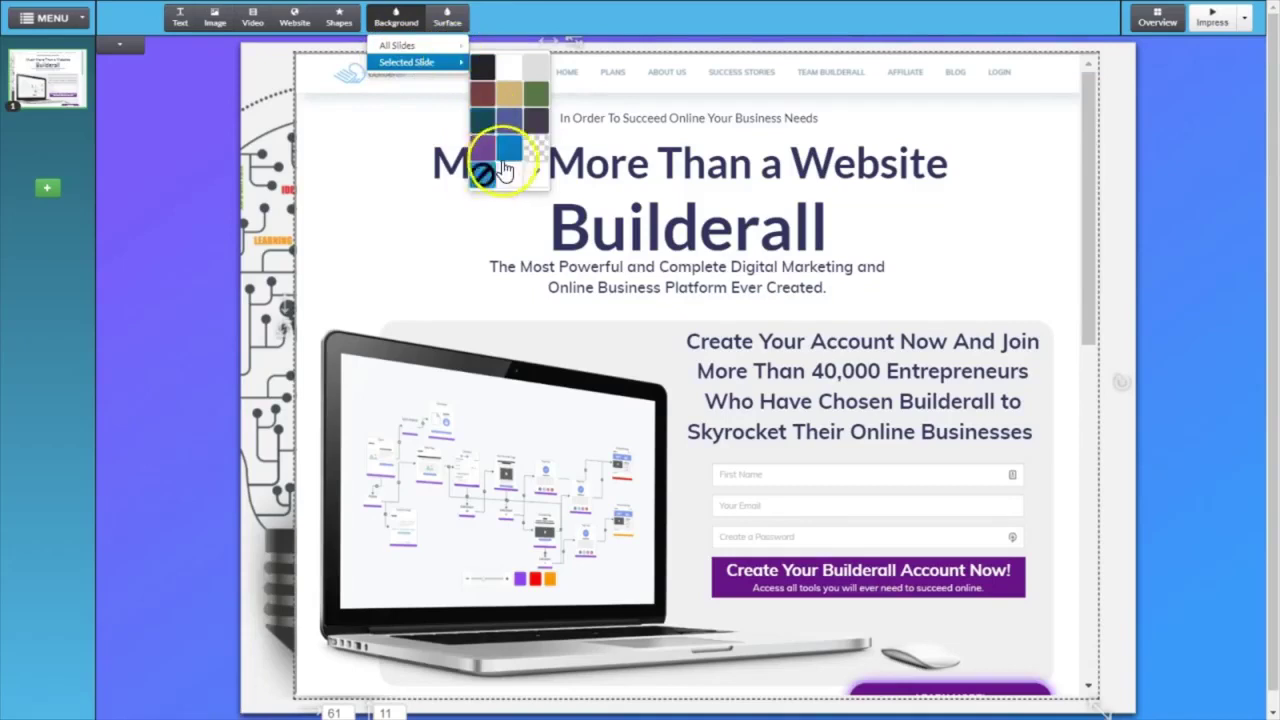
left_click(532, 150)
left_click(1053, 80)
left_click_drag(1054, 75, 1032, 61)
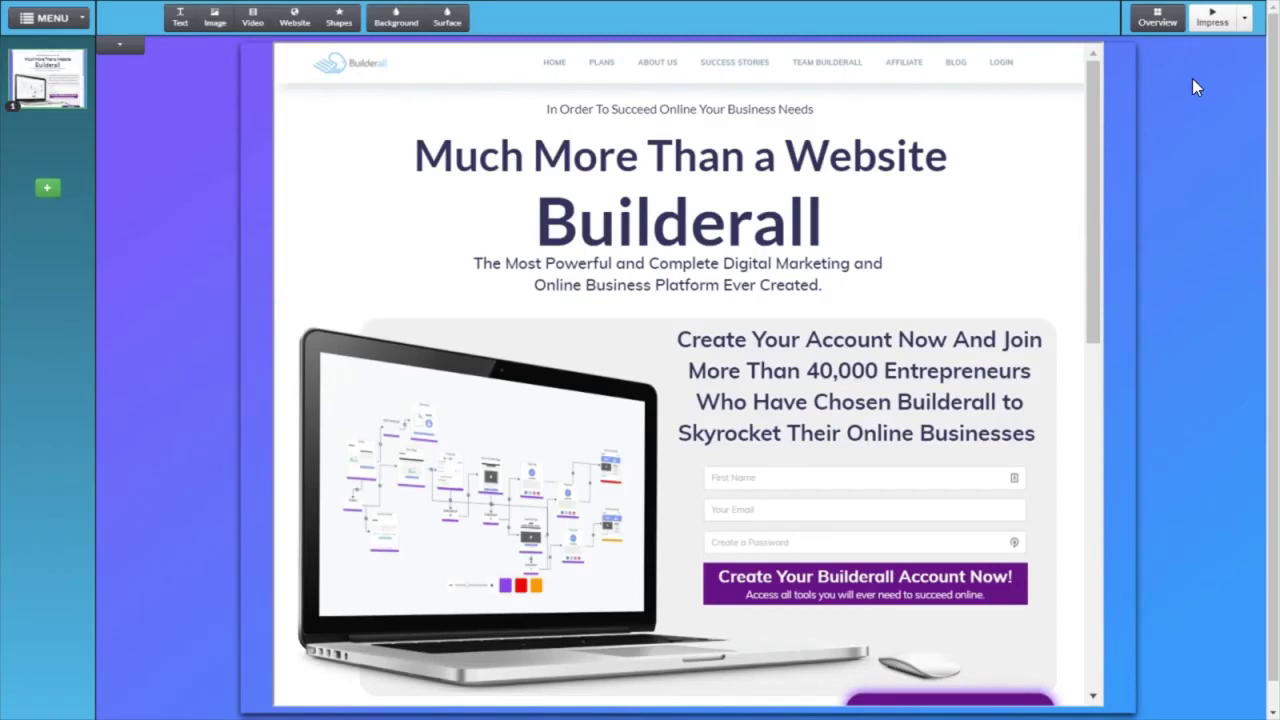
Remove the embedded Builderall website frame from the slide.
left_click(278, 62)
left_click(281, 62)
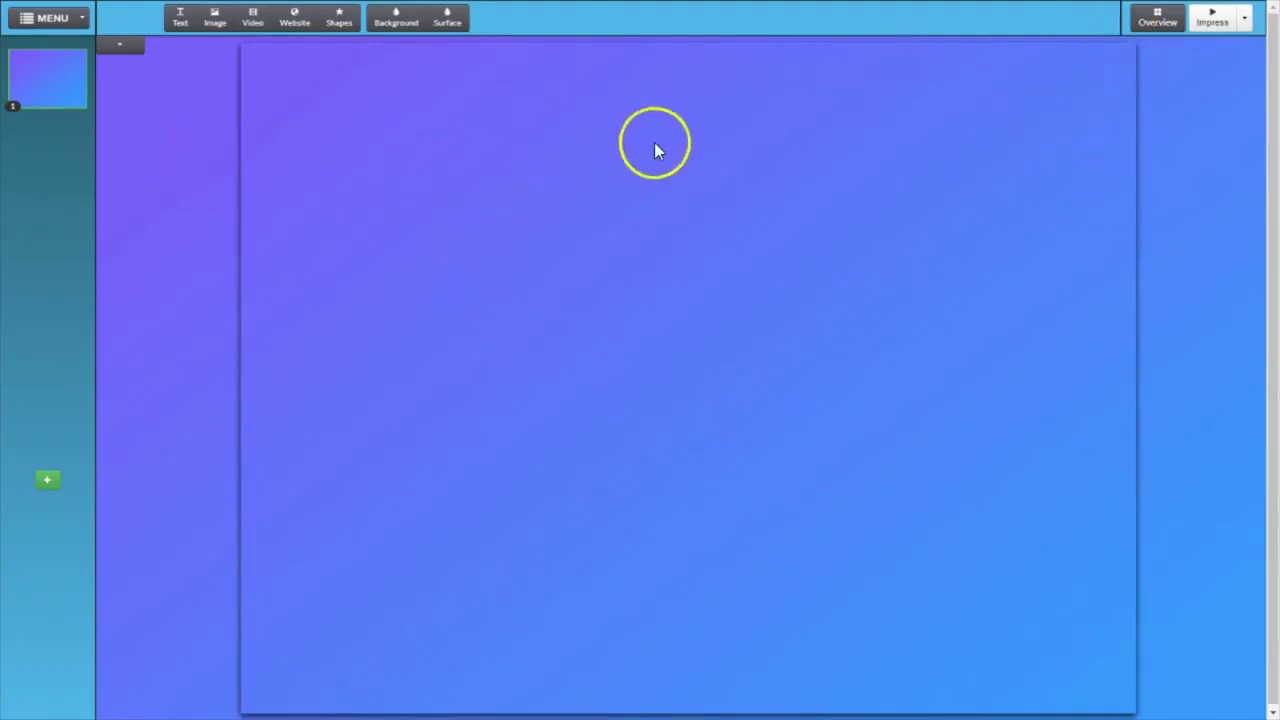
Insert the YouTube video "Own Your Game With Builderall" into the slide and test it by playing and pausing it briefly.
left_click(252, 20)
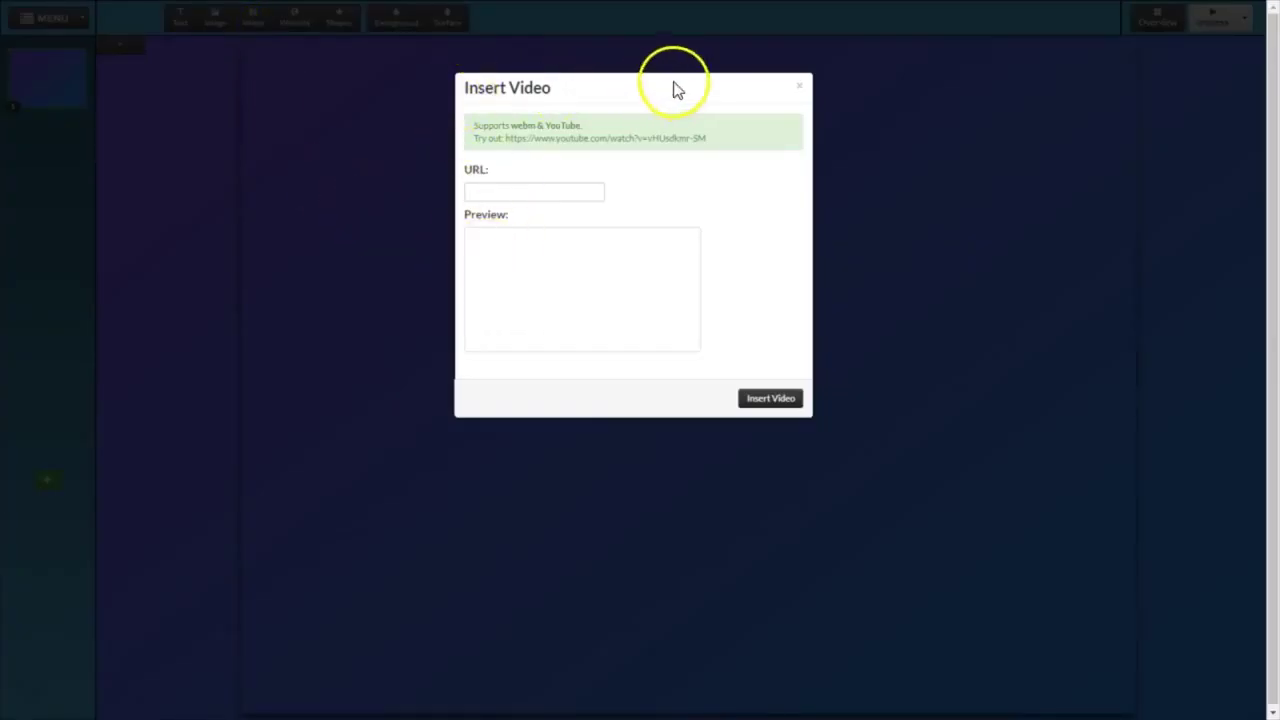
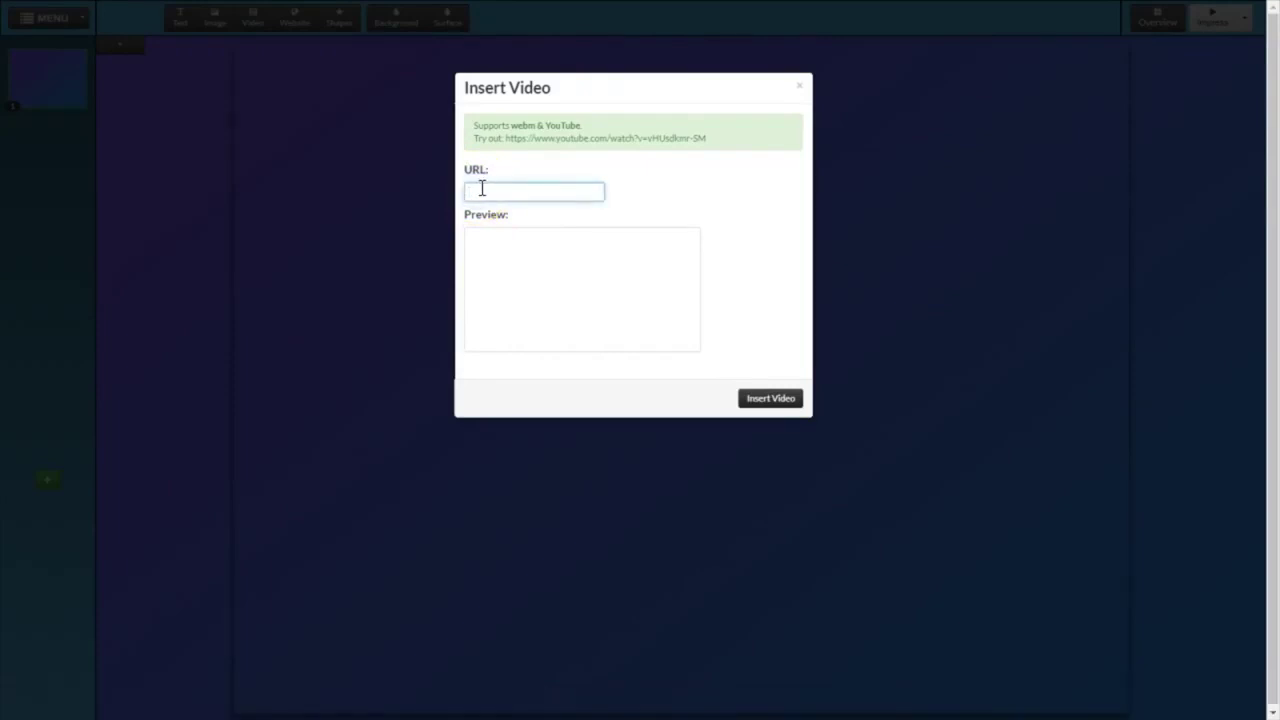
key("ctrl+v")
left_click(763, 398)
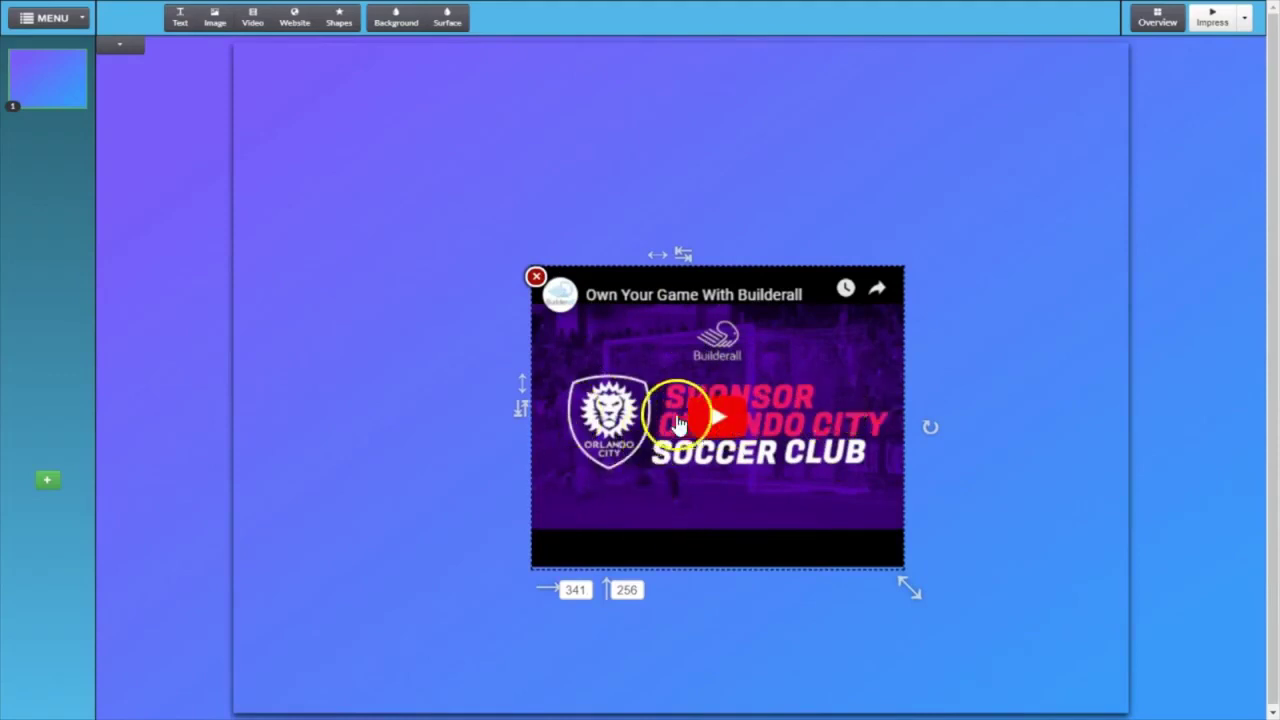
left_click(741, 360)
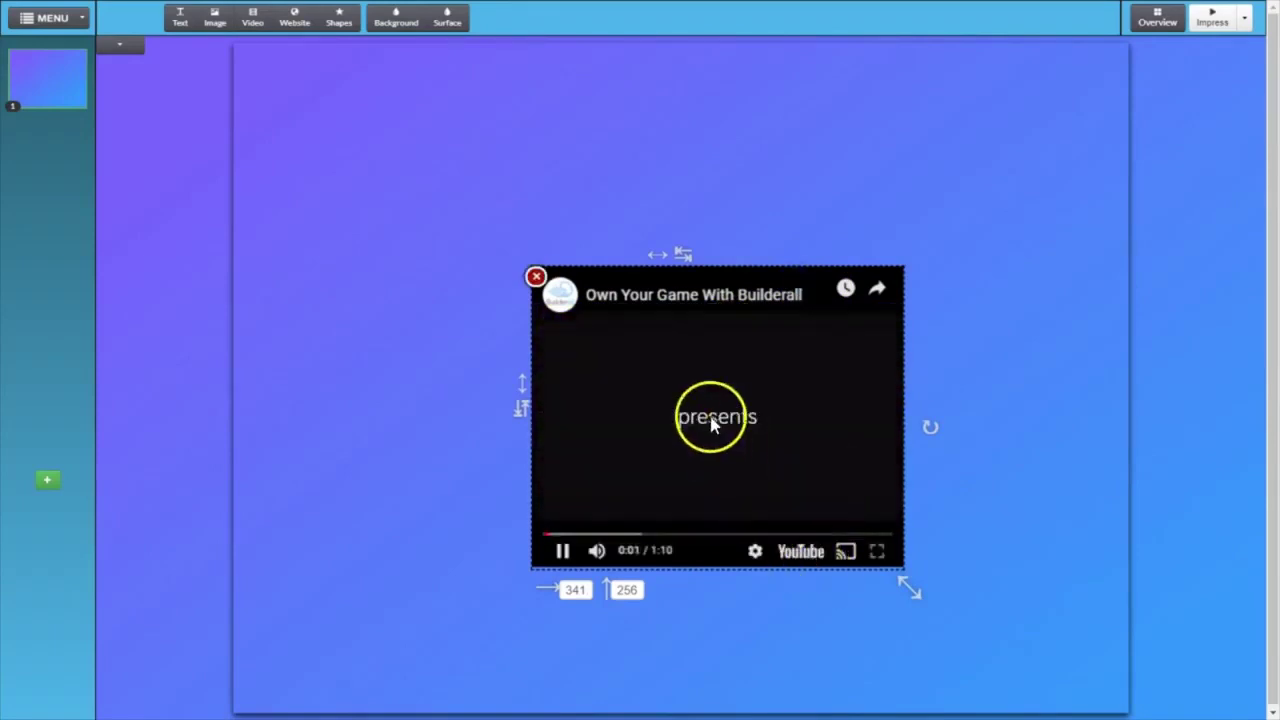
left_click(562, 555)
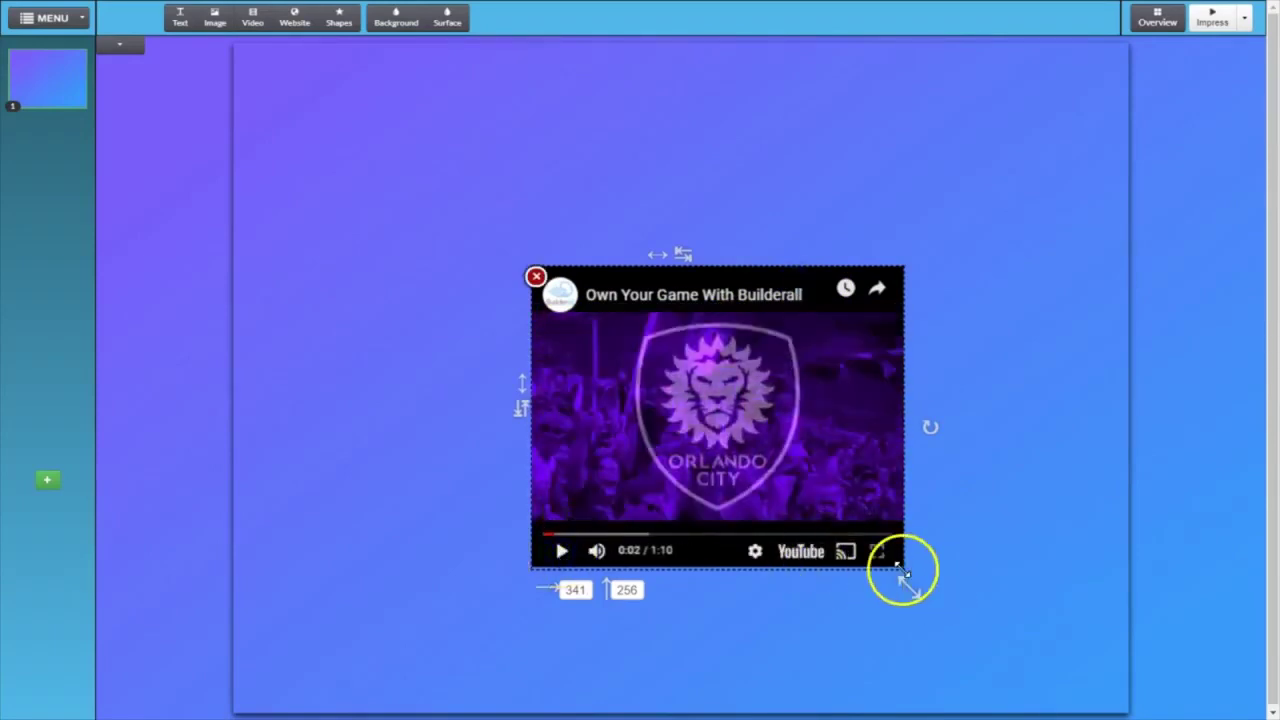
Move the video frame to about -3, 48 and enlarge it to the full width of the slide.
left_click_drag(898, 567, 1062, 636)
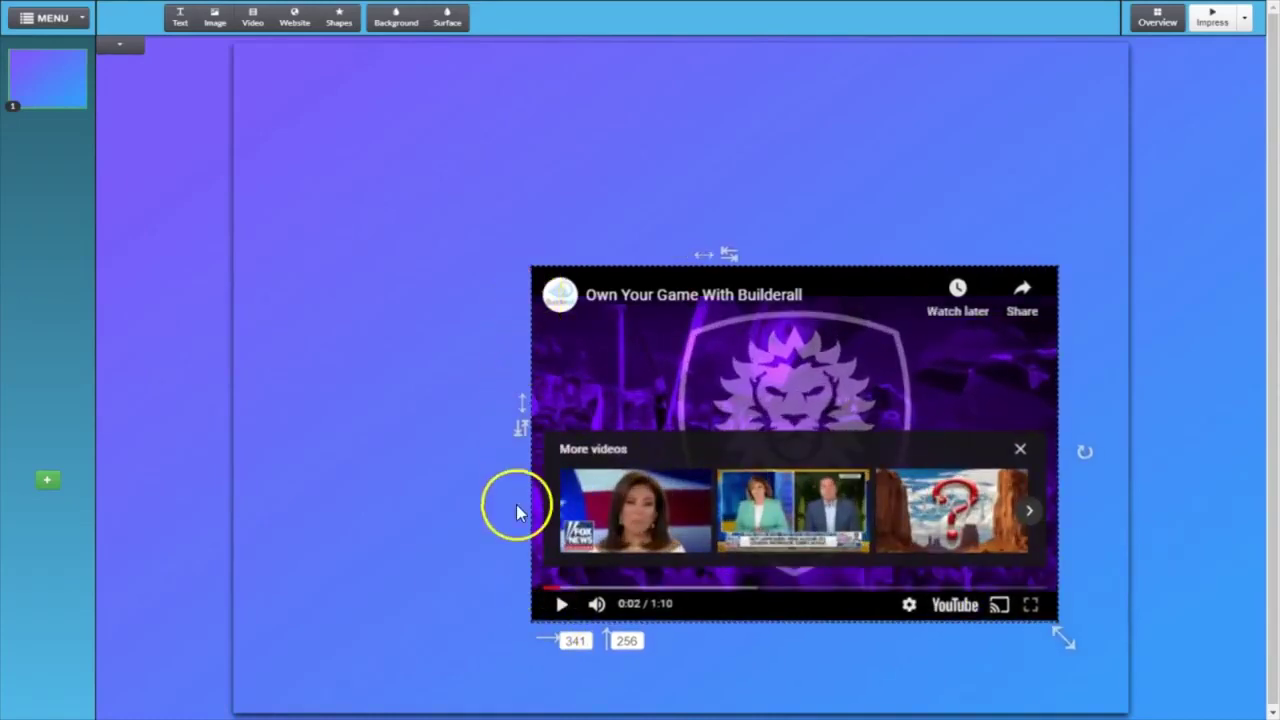
mouse_move(786, 279)
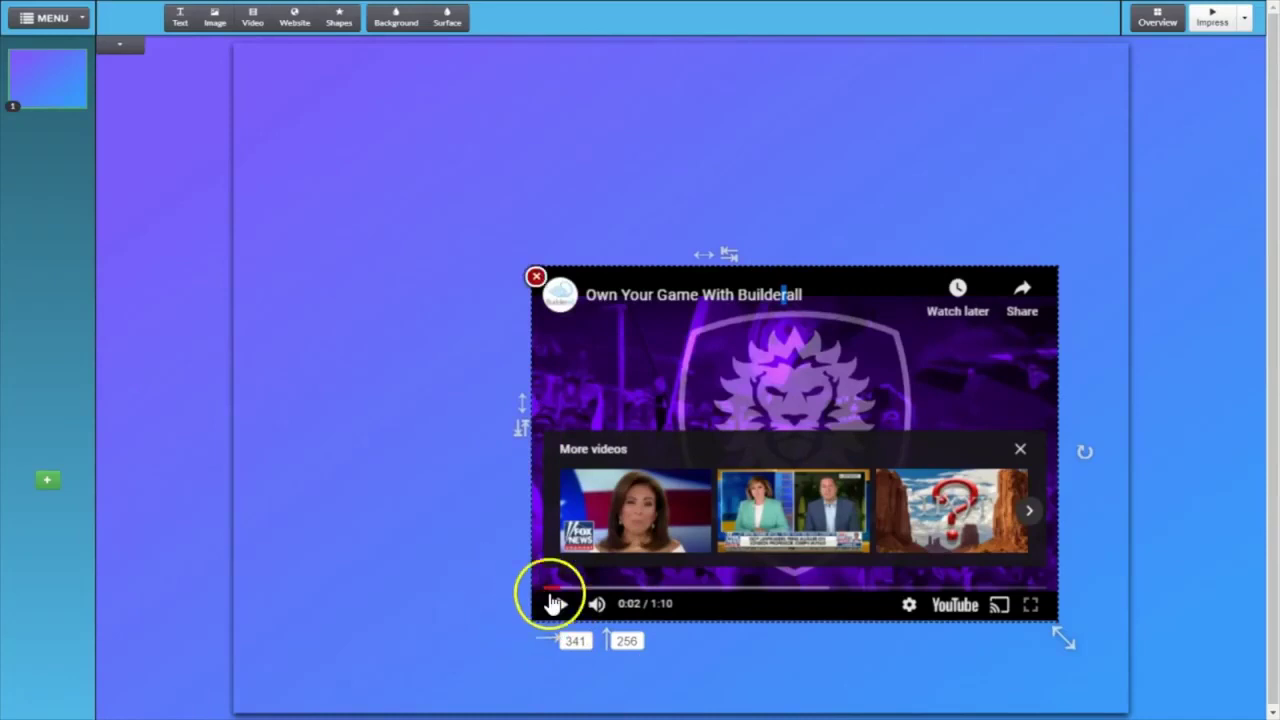
left_click(576, 640)
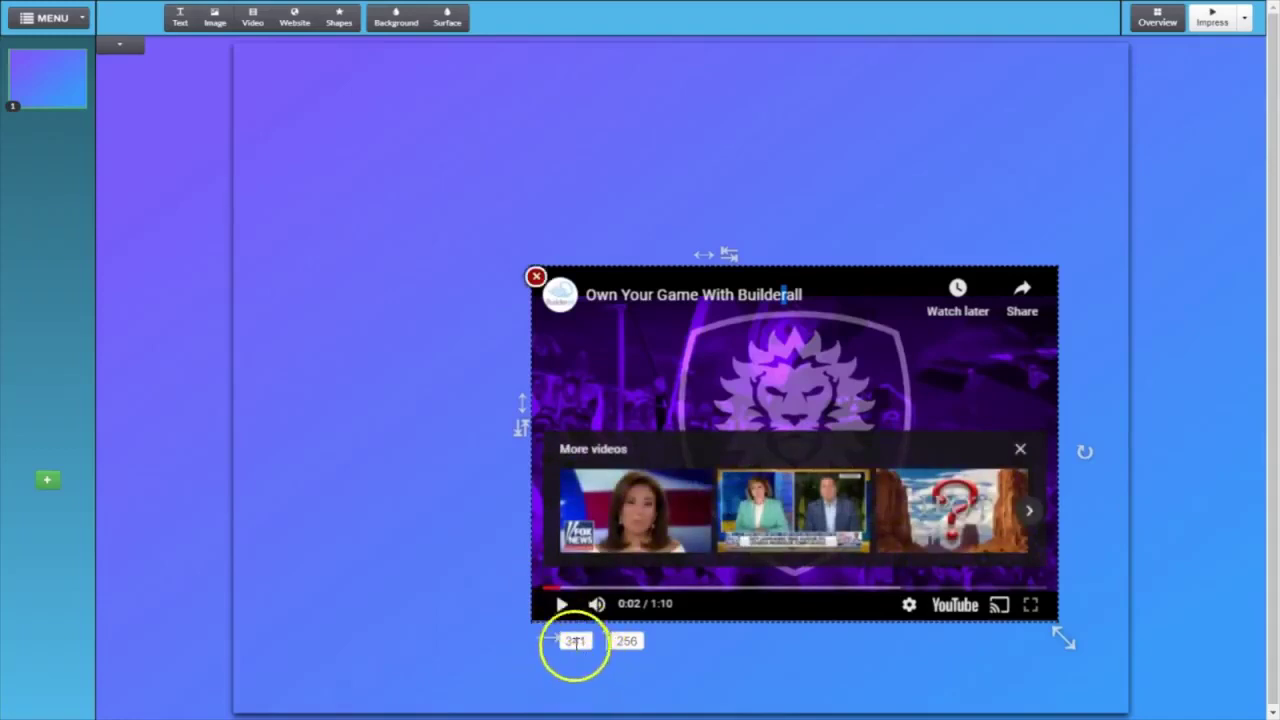
left_click_drag(580, 641, 284, 457)
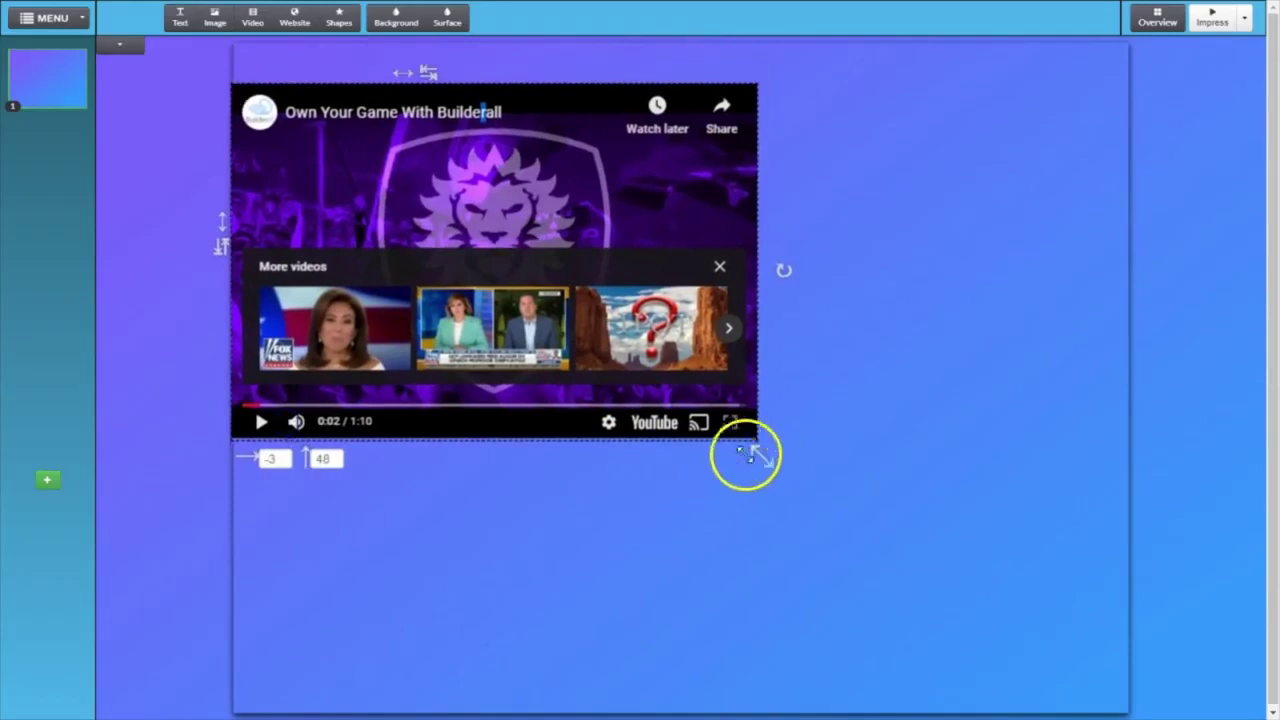
left_click_drag(753, 440, 763, 449)
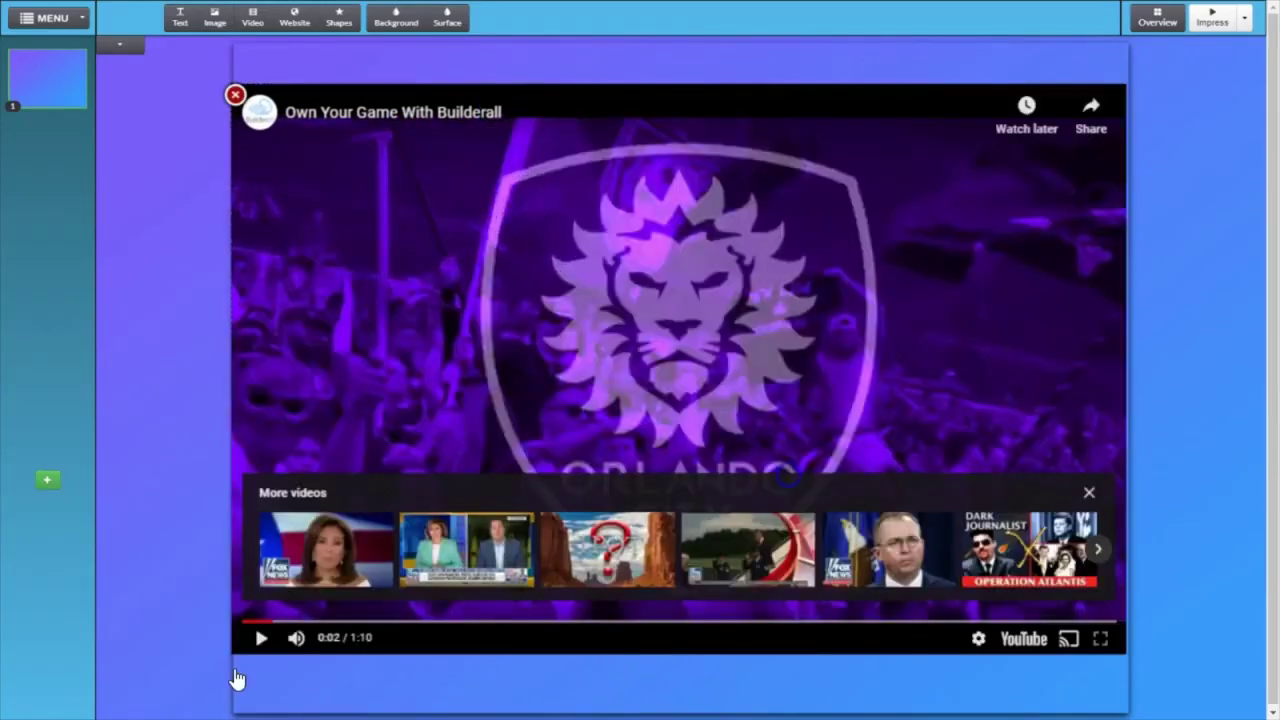
Play and pause the enlarged video, close its suggested videos overlay and deselect the frame.
left_click(259, 639)
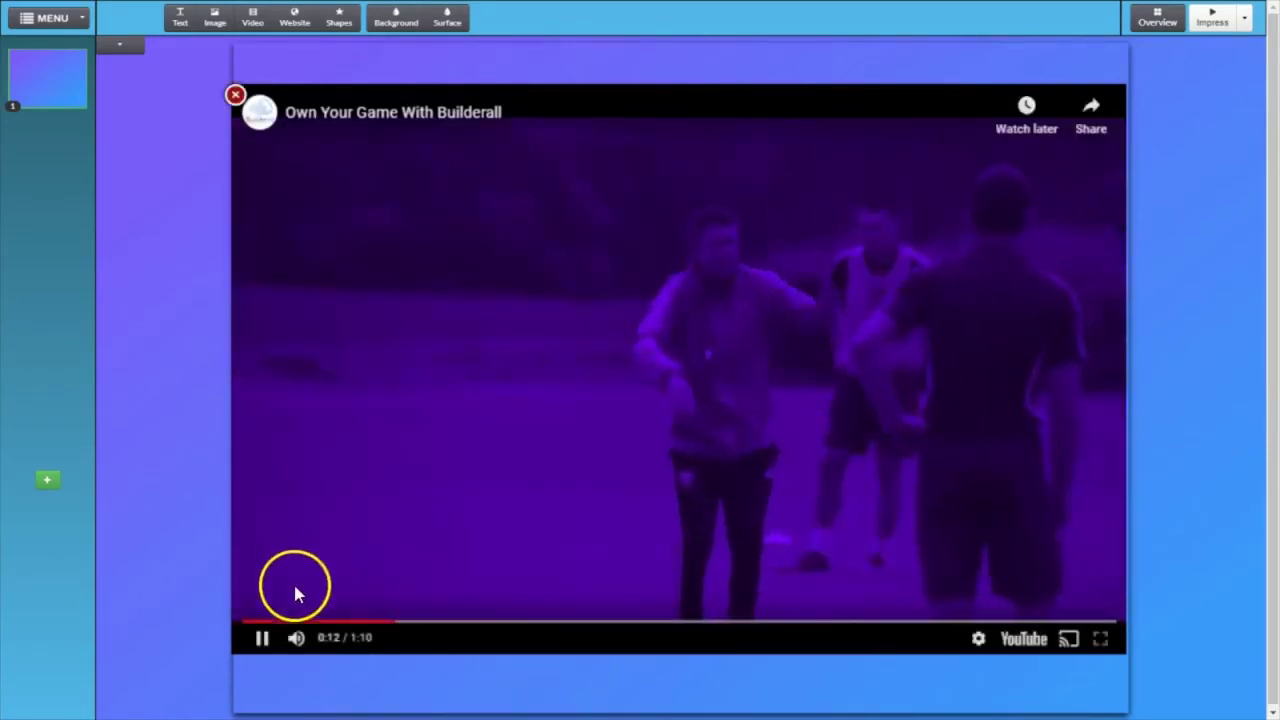
left_click(262, 640)
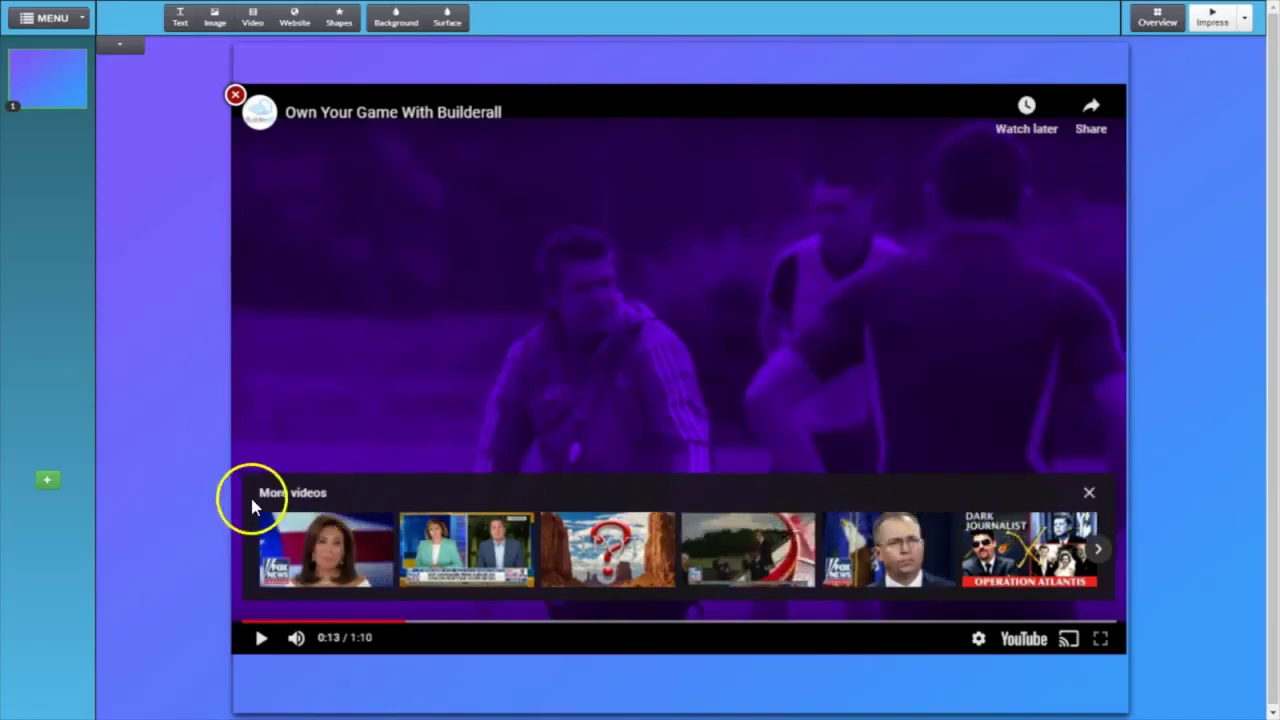
left_click(1089, 492)
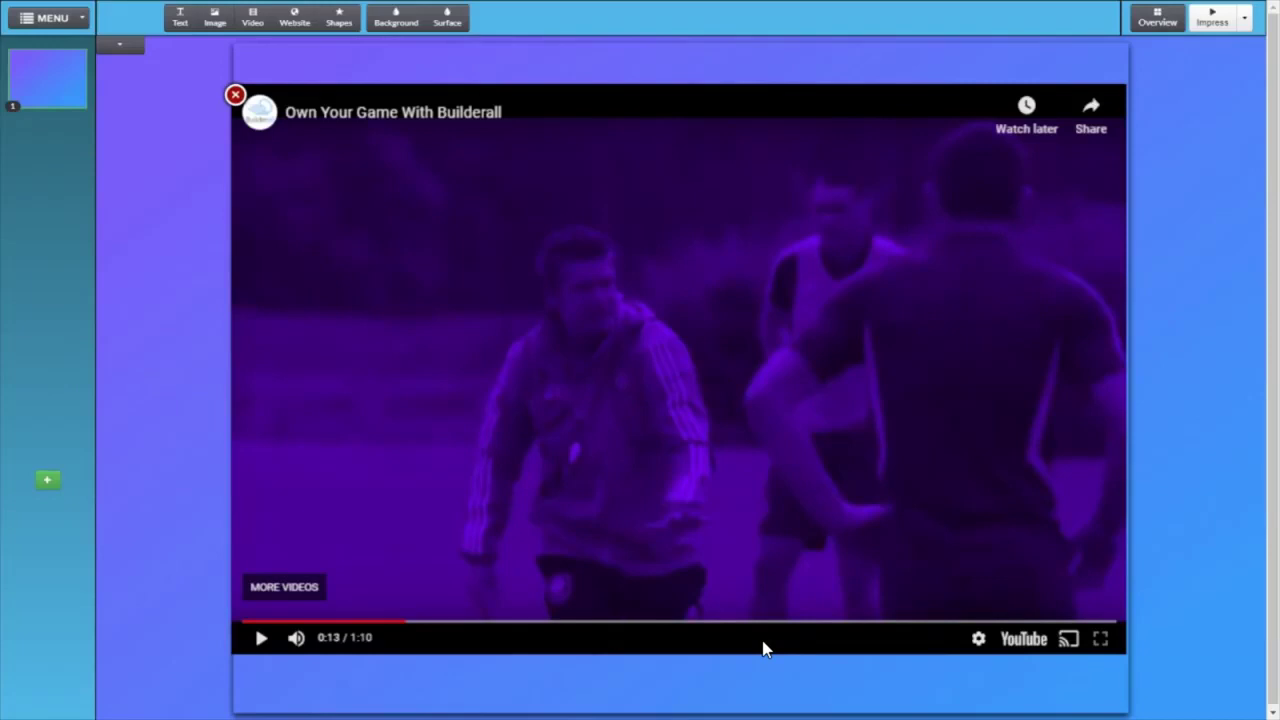
left_click(646, 694)
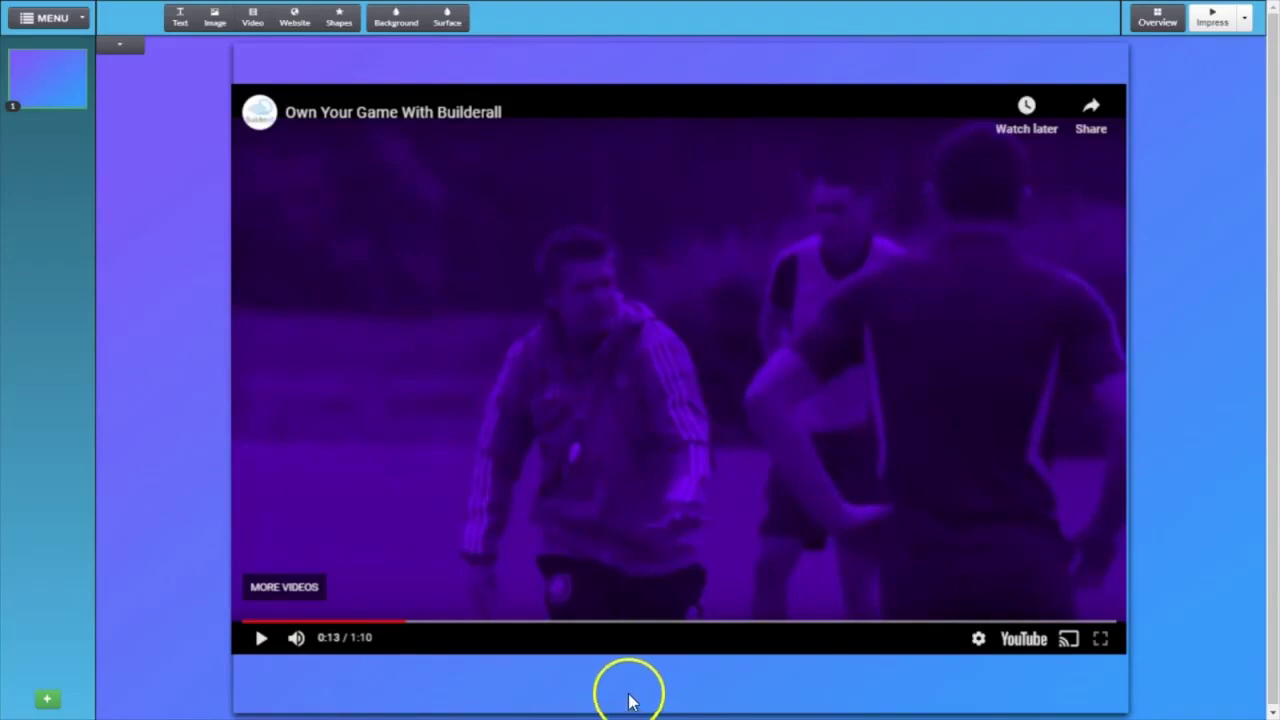
Try to view the video in full screen and remove it from the slide.
mouse_move(228, 638)
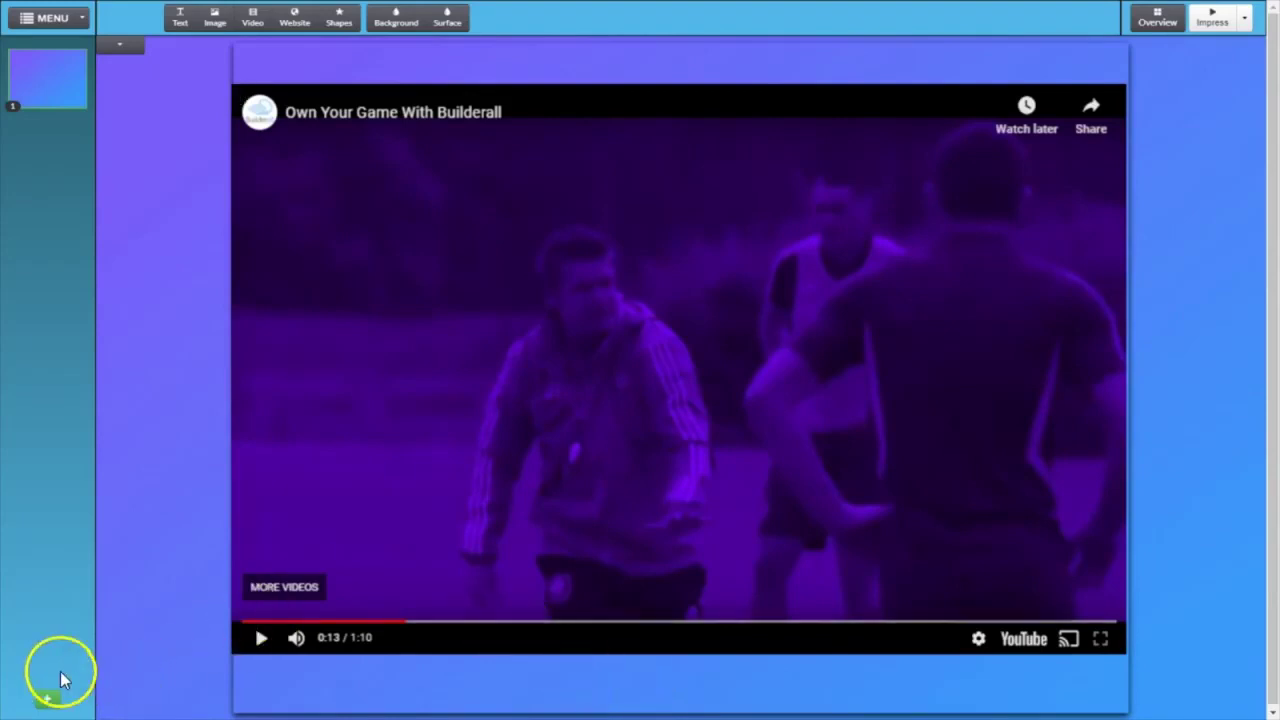
mouse_move(925, 405)
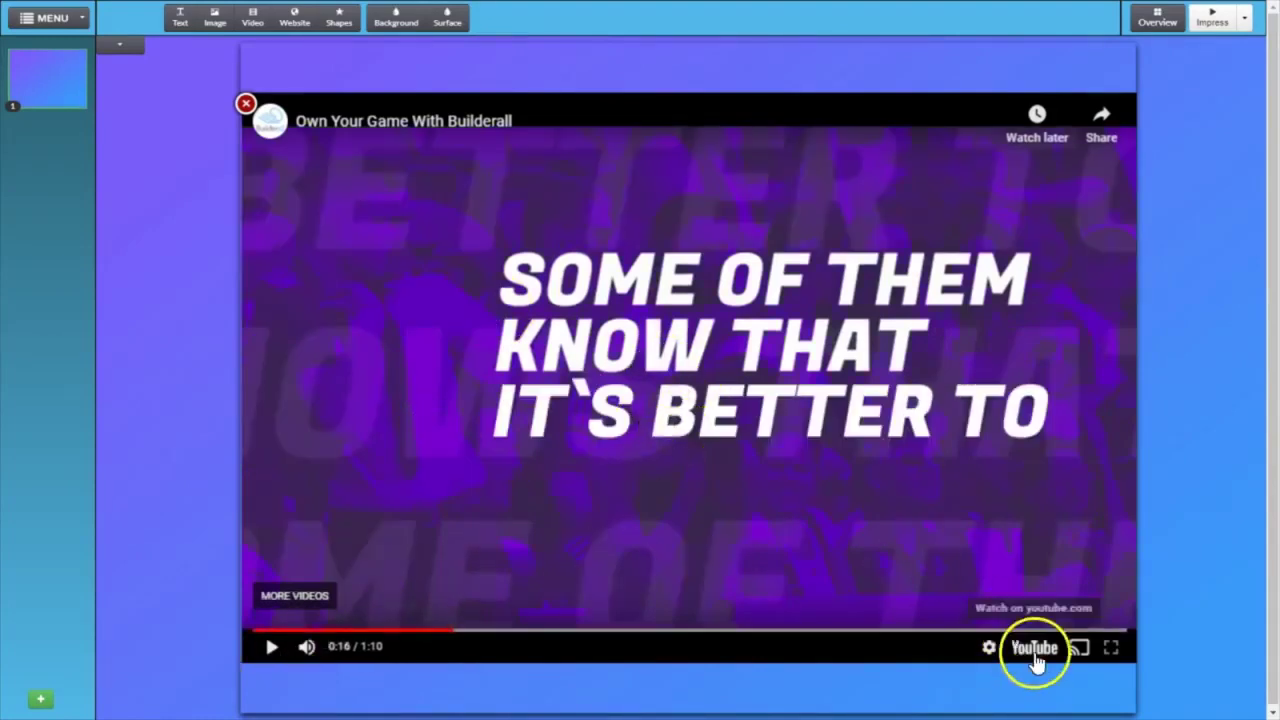
left_click(1110, 648)
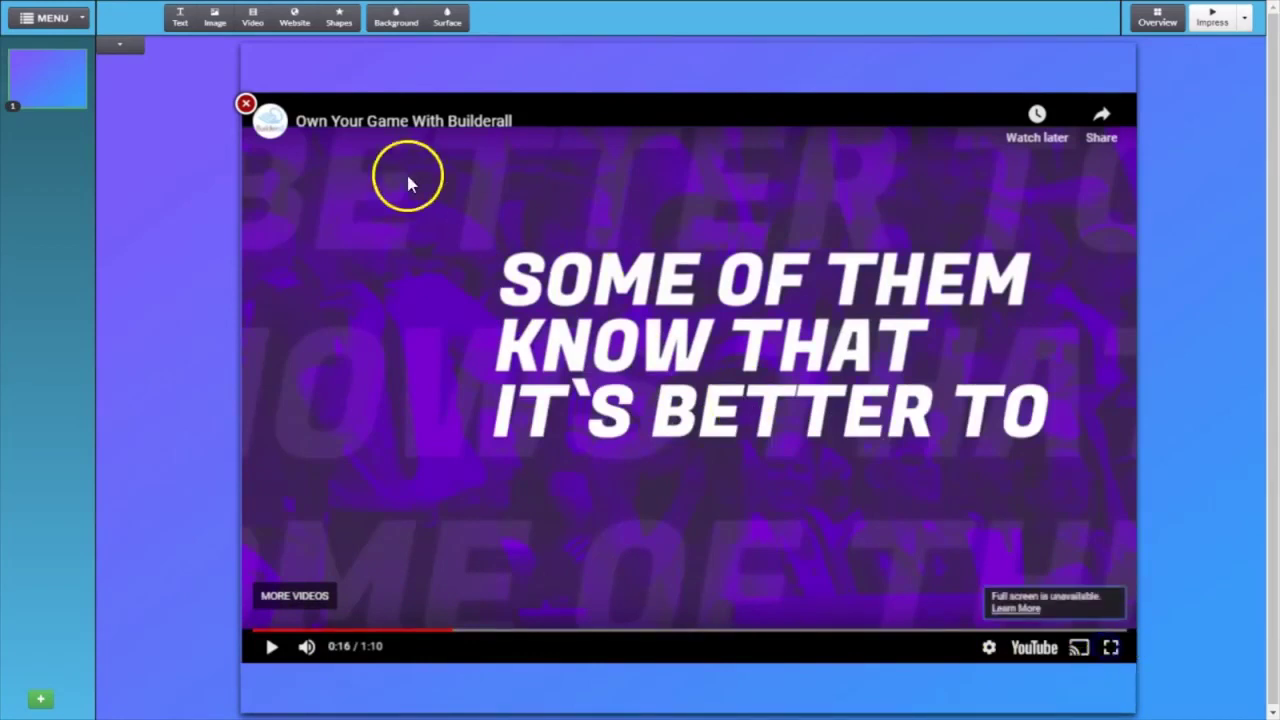
left_click(245, 104)
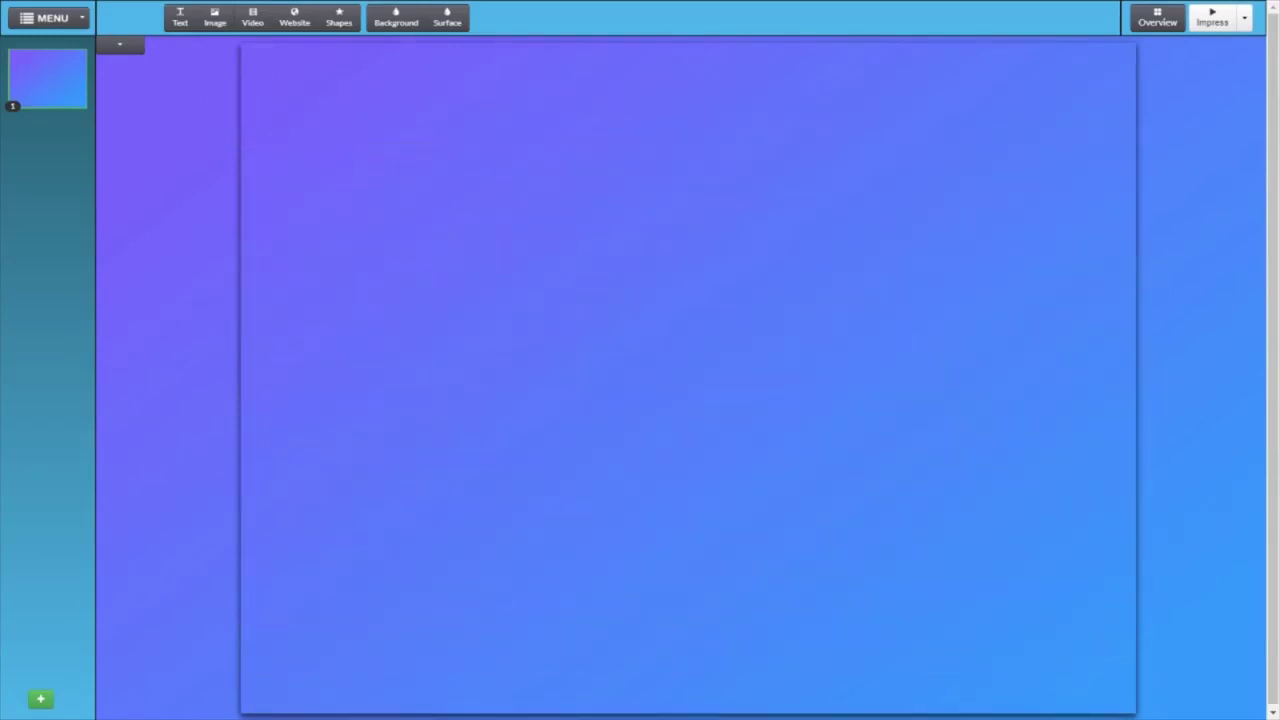
left_click(253, 20)
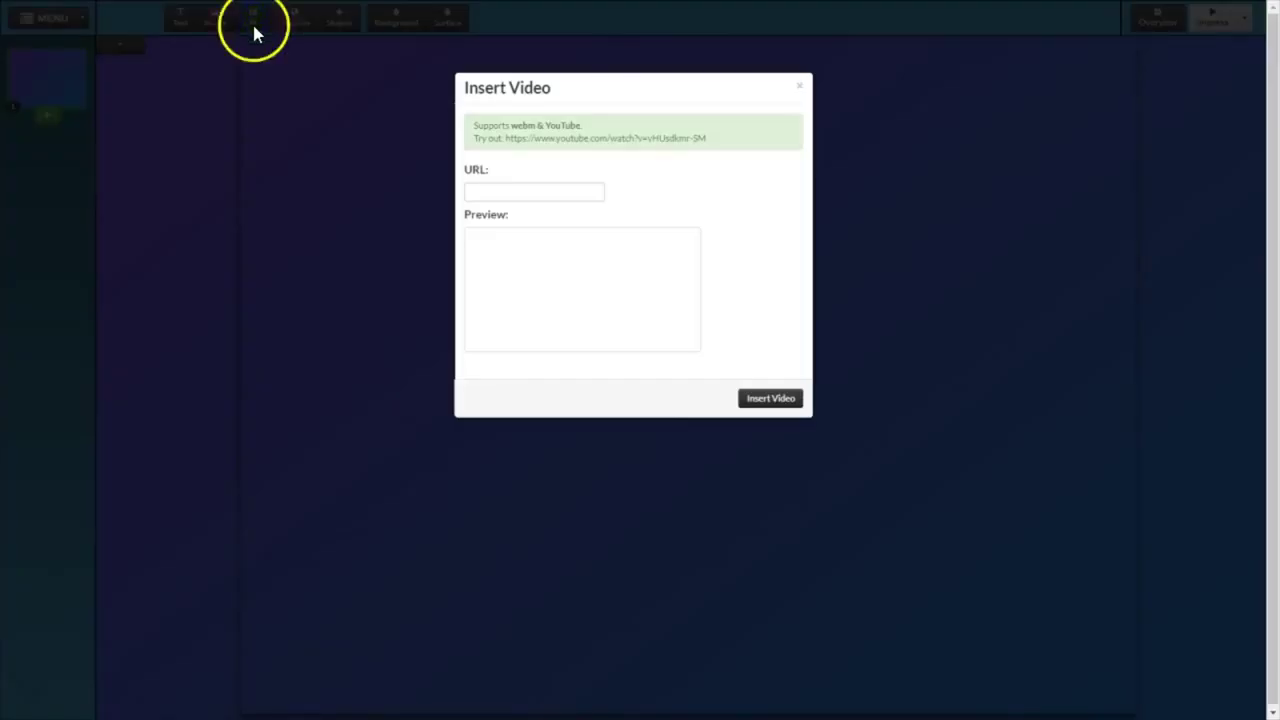
left_click(484, 190)
left_click(483, 189)
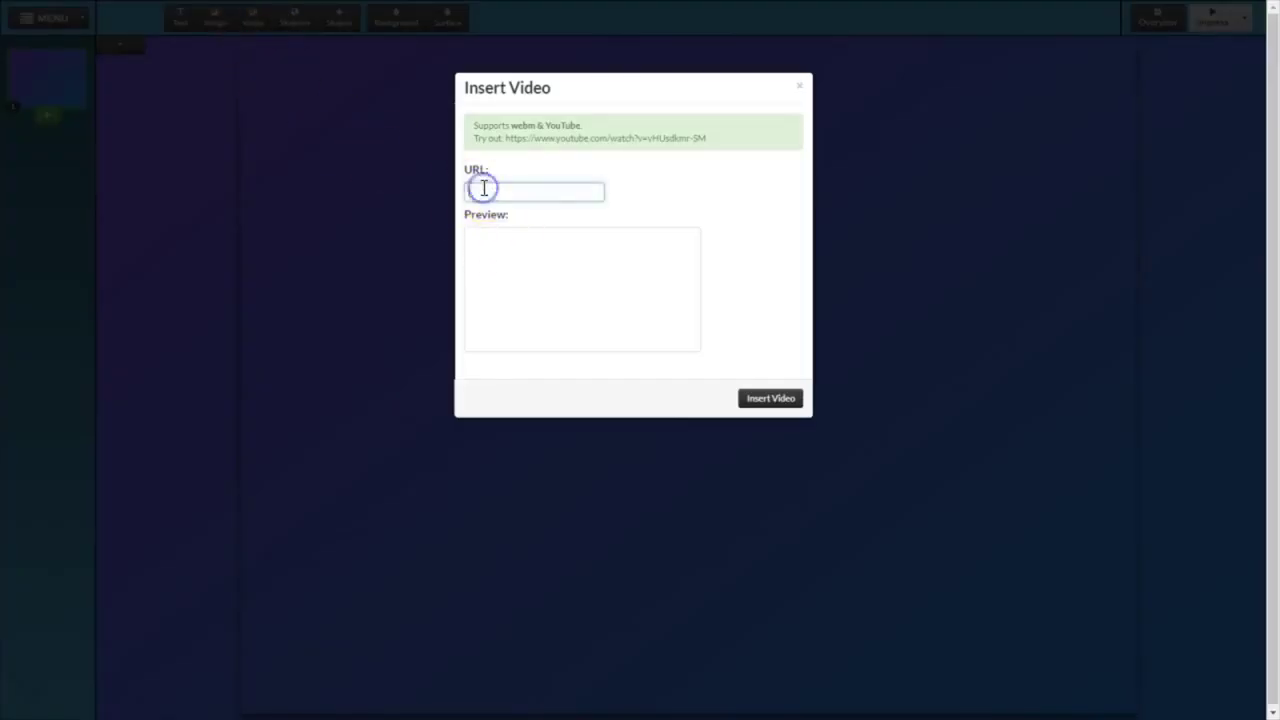
right_click(483, 189)
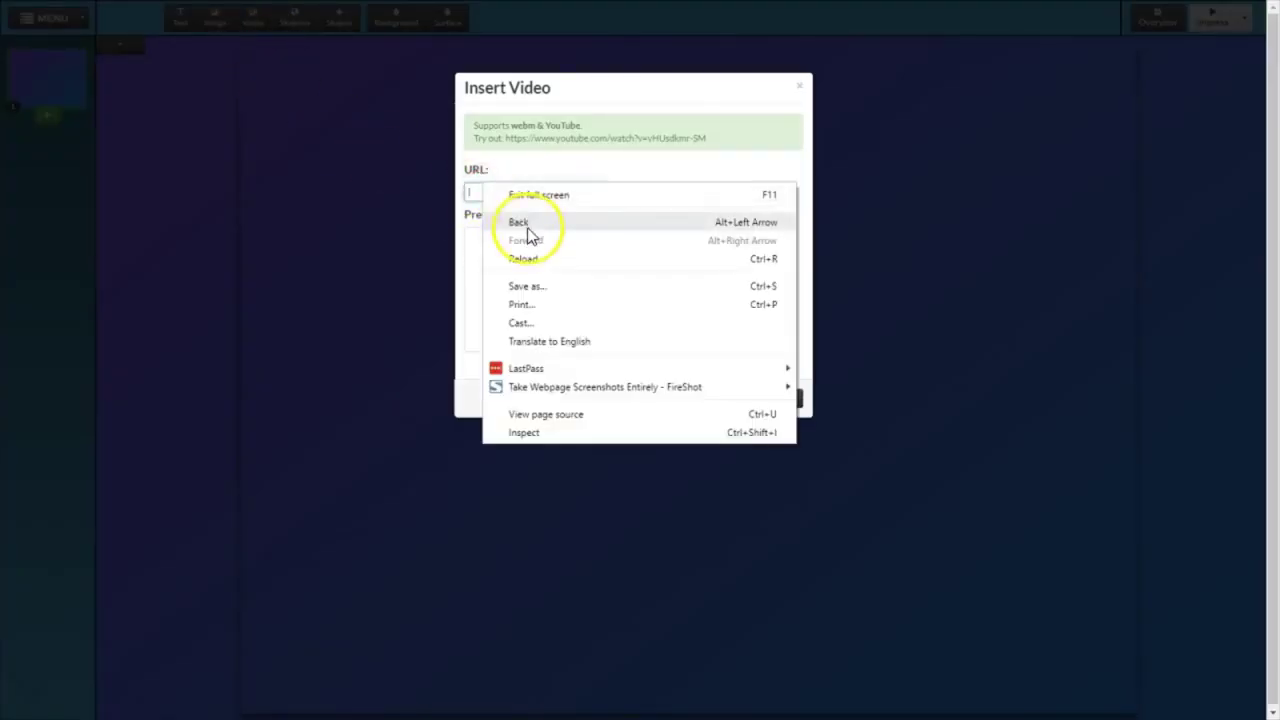
type("https://www.youtube.com/watch?v=g7TLKreMHOw")
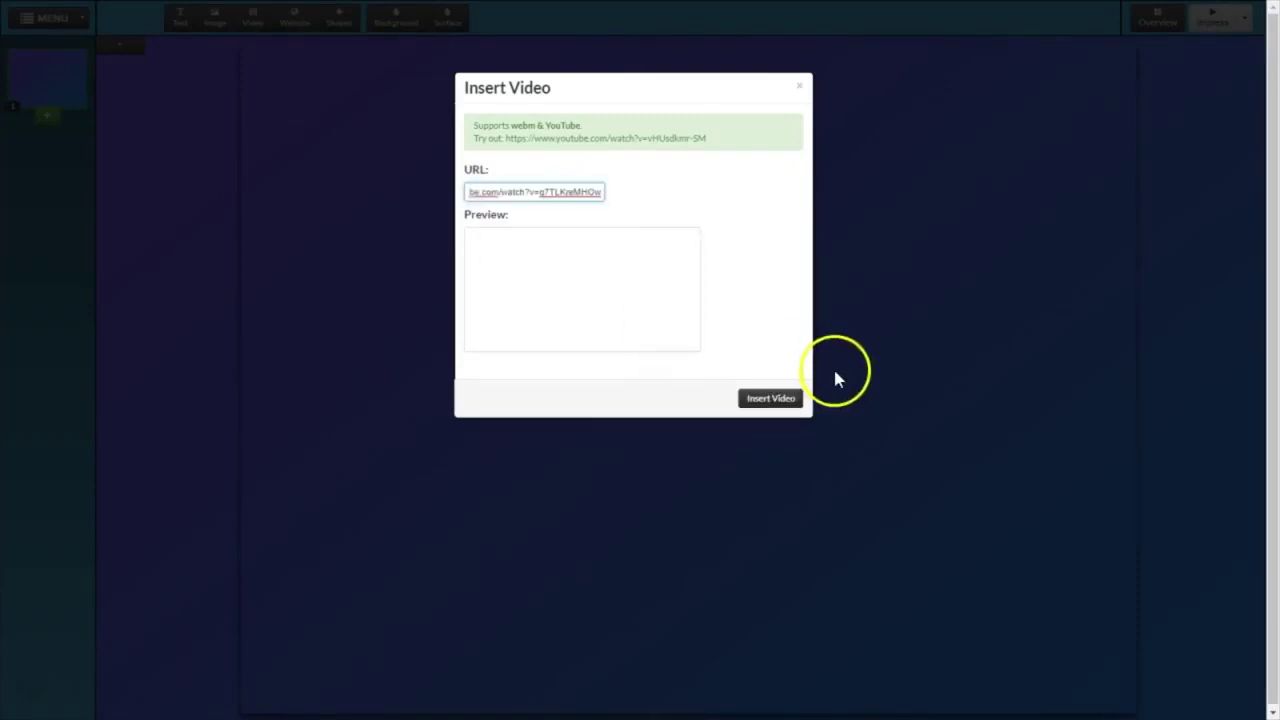
left_click(771, 400)
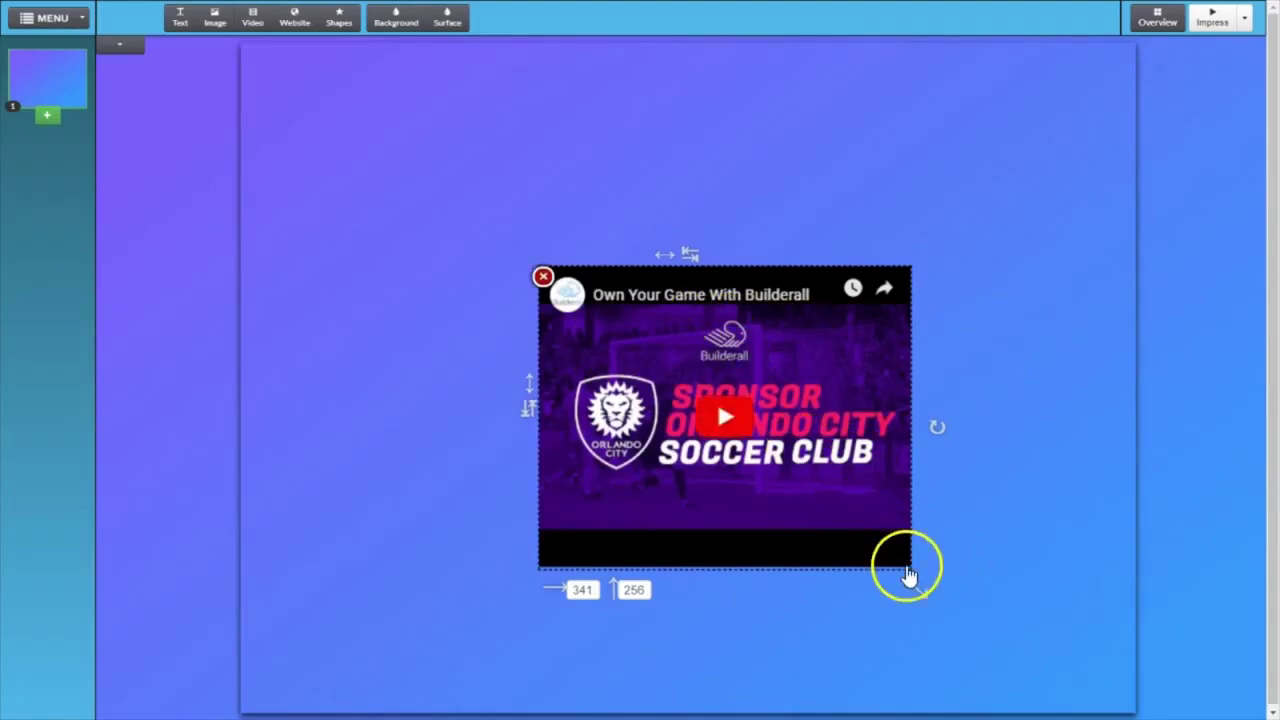
Reshape the video into a wider, shorter frame without black bars and move it to about 321, 129.
left_click_drag(905, 568, 938, 496)
left_click(593, 514)
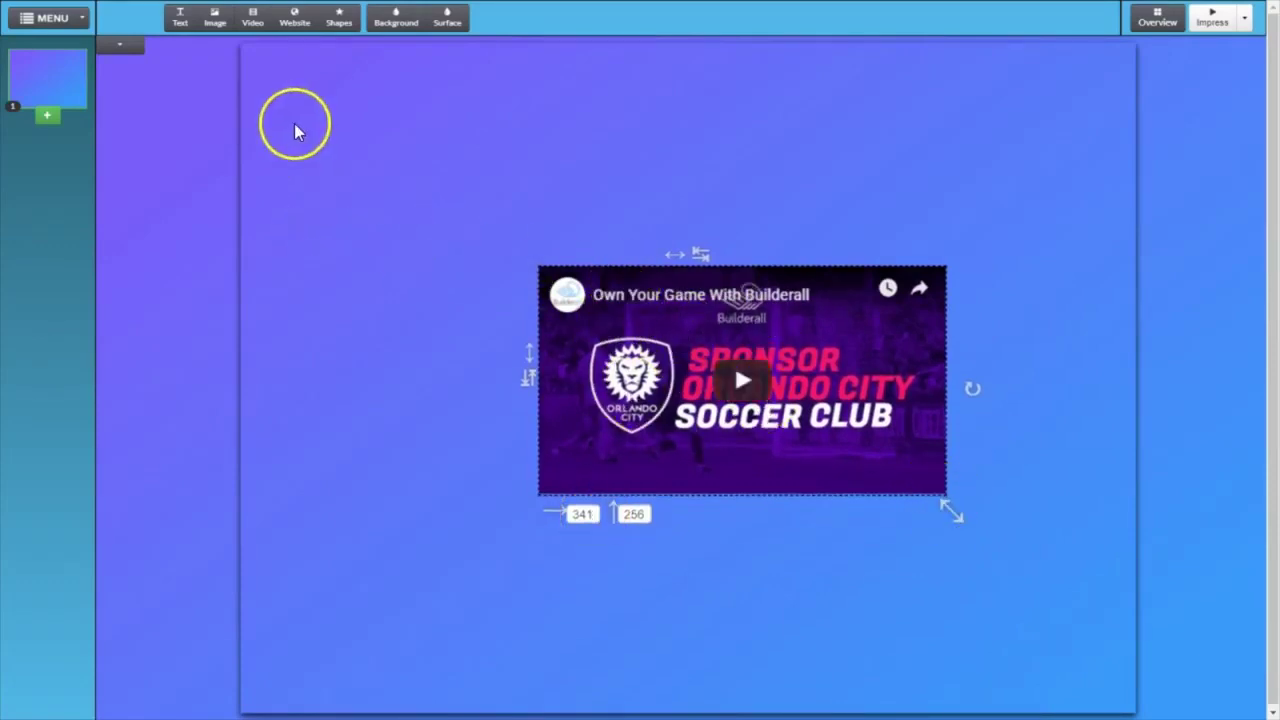
left_click(590, 514)
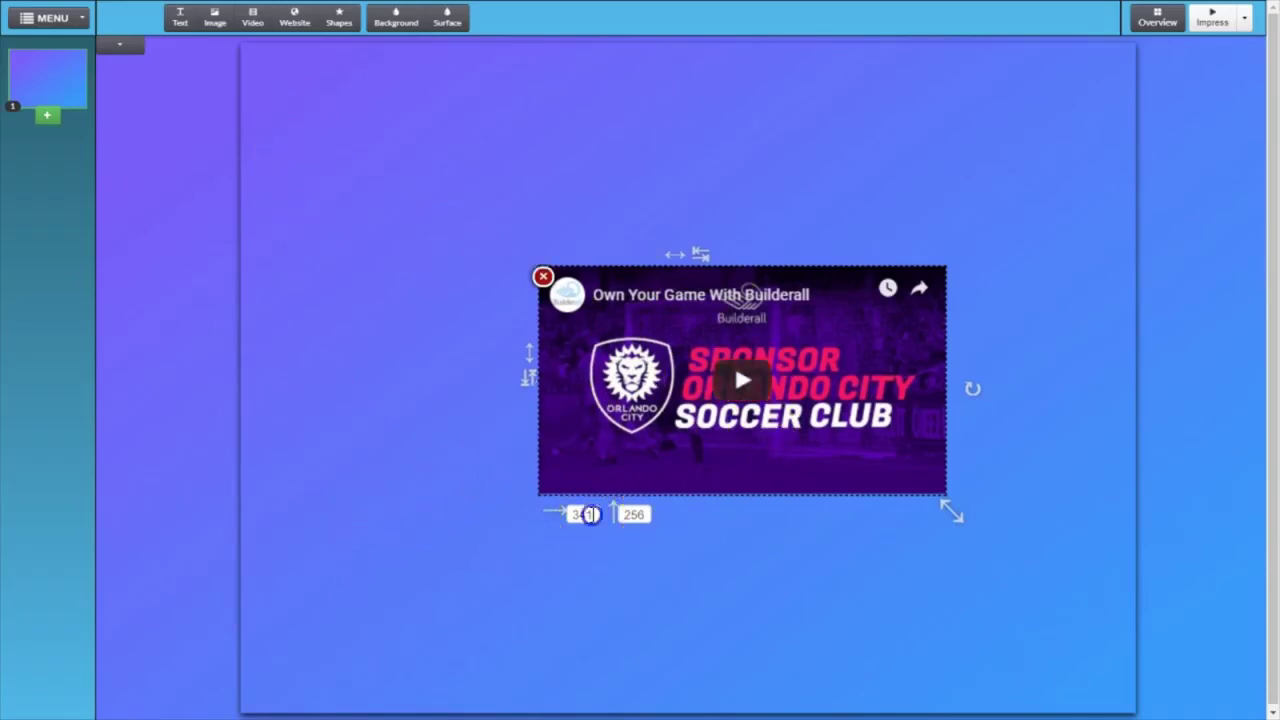
left_click(573, 513)
left_click_drag(590, 514, 457, 503)
left_click(428, 512)
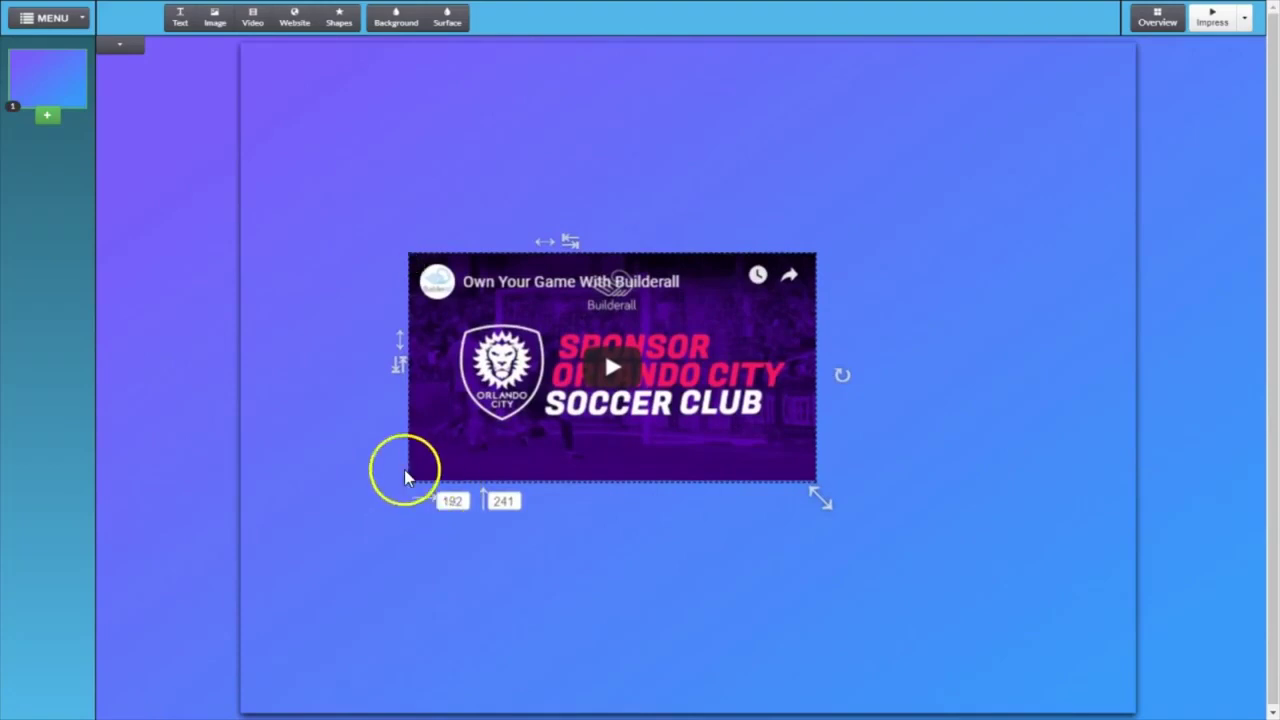
left_click(511, 501)
left_click_drag(511, 501, 626, 403)
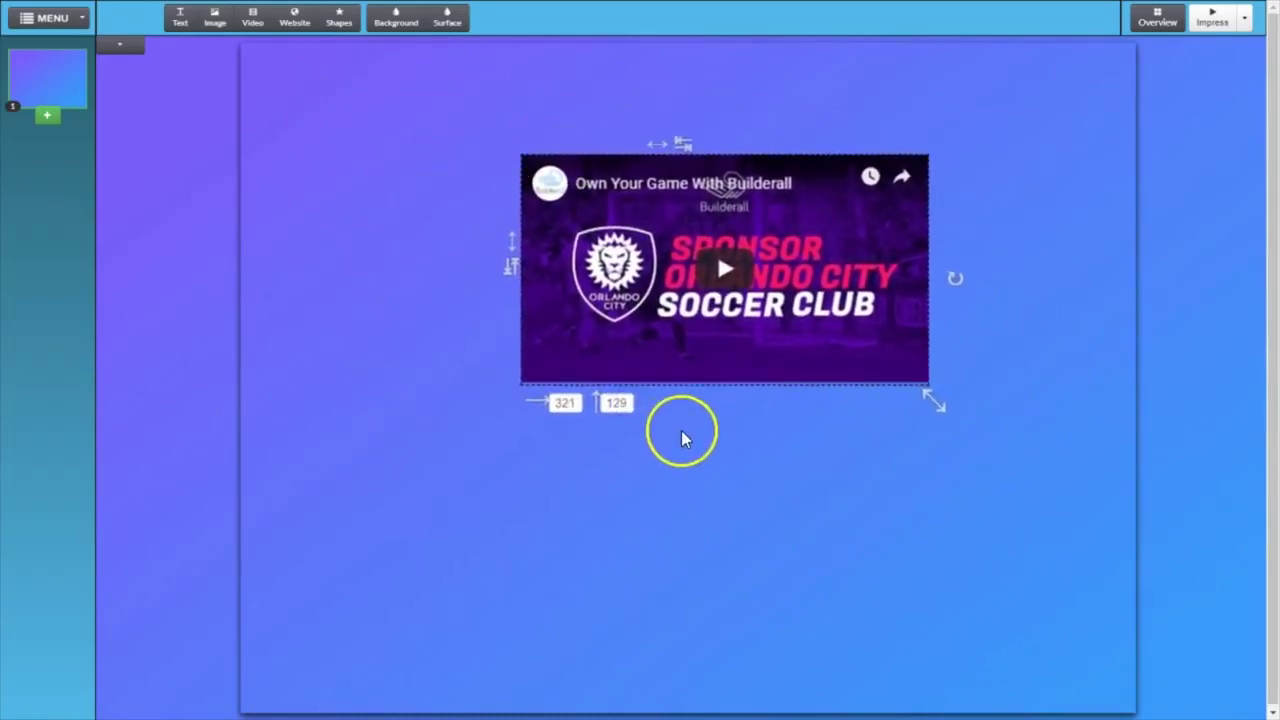
Briefly play and pause the repositioned video, and delete it from the slide.
mouse_move(700, 251)
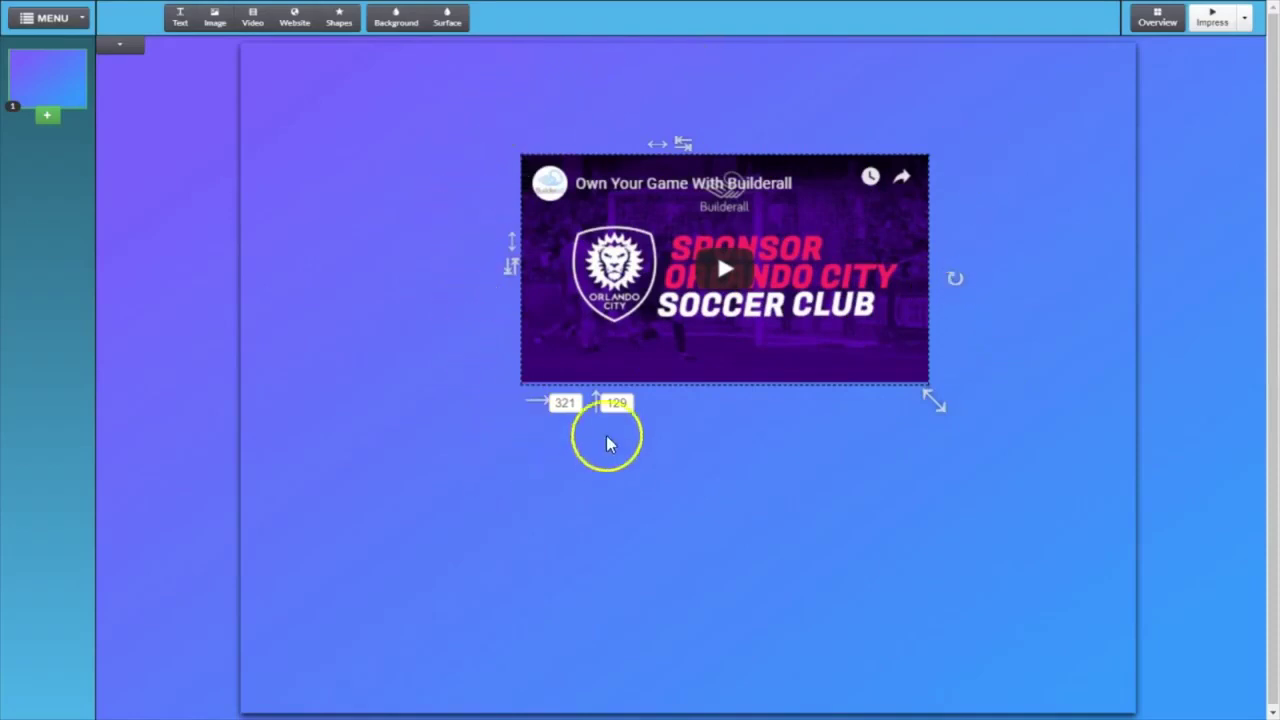
left_click(654, 412)
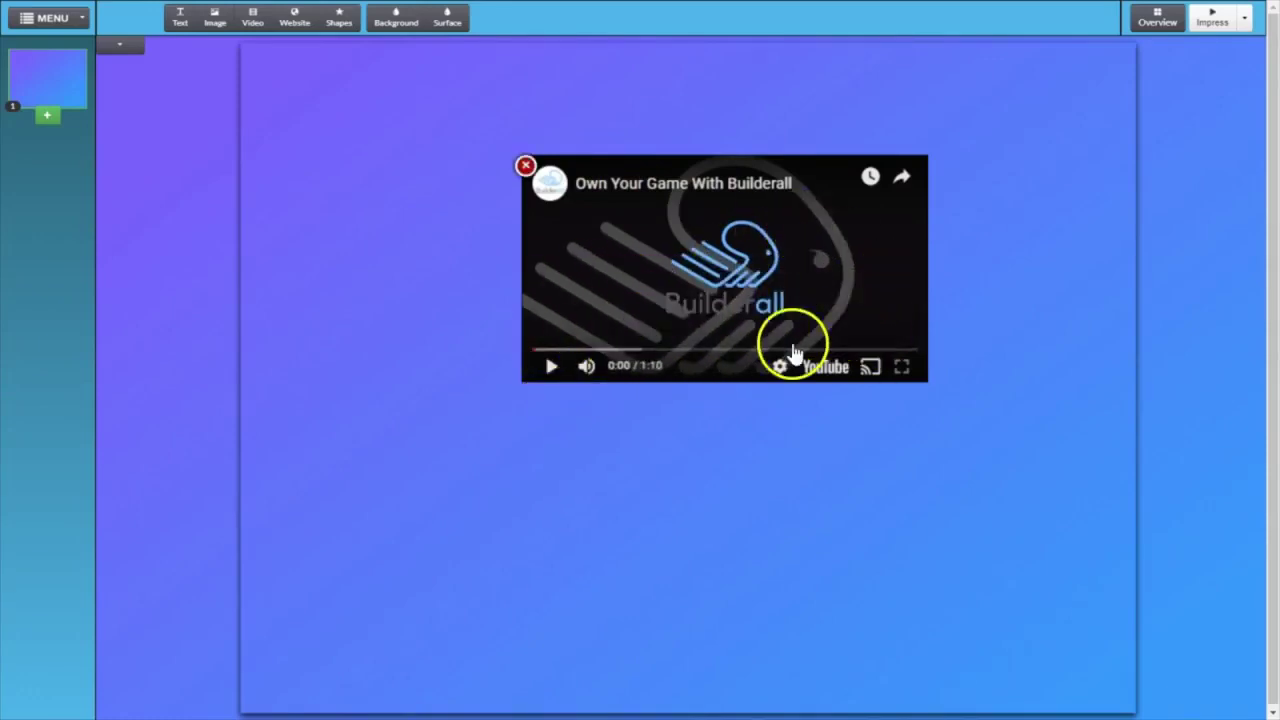
mouse_move(849, 223)
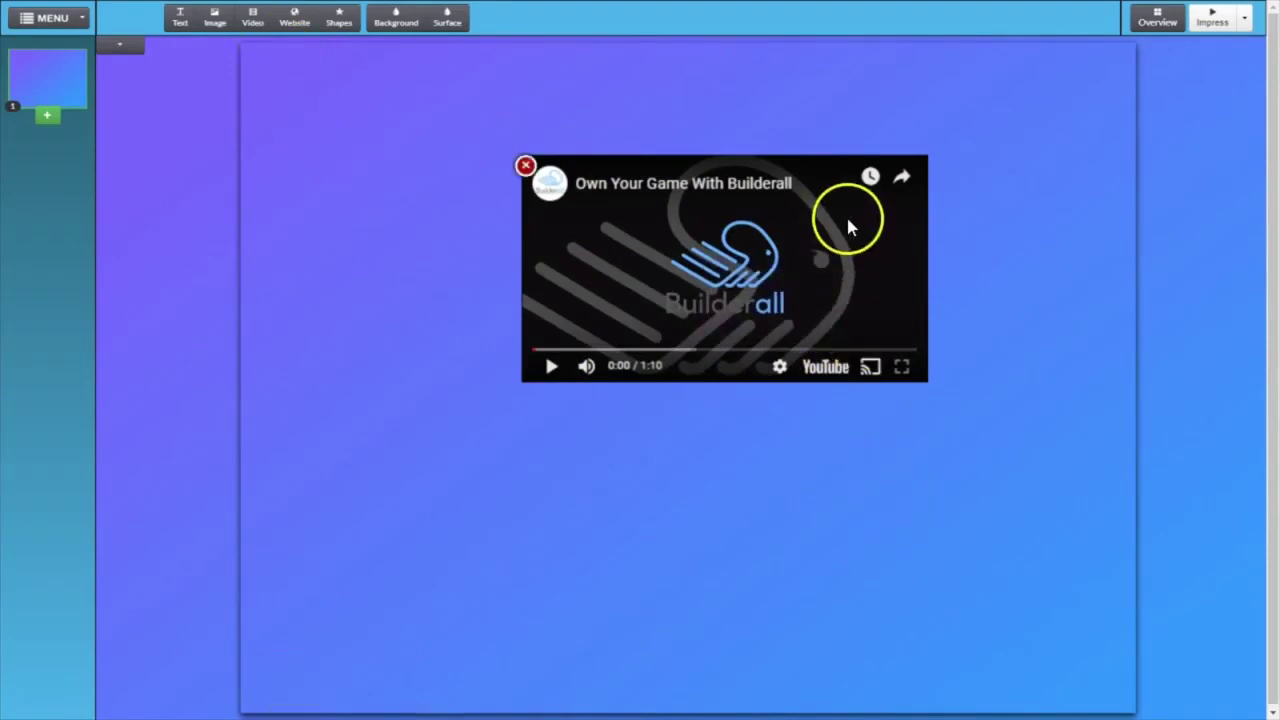
left_click(518, 166)
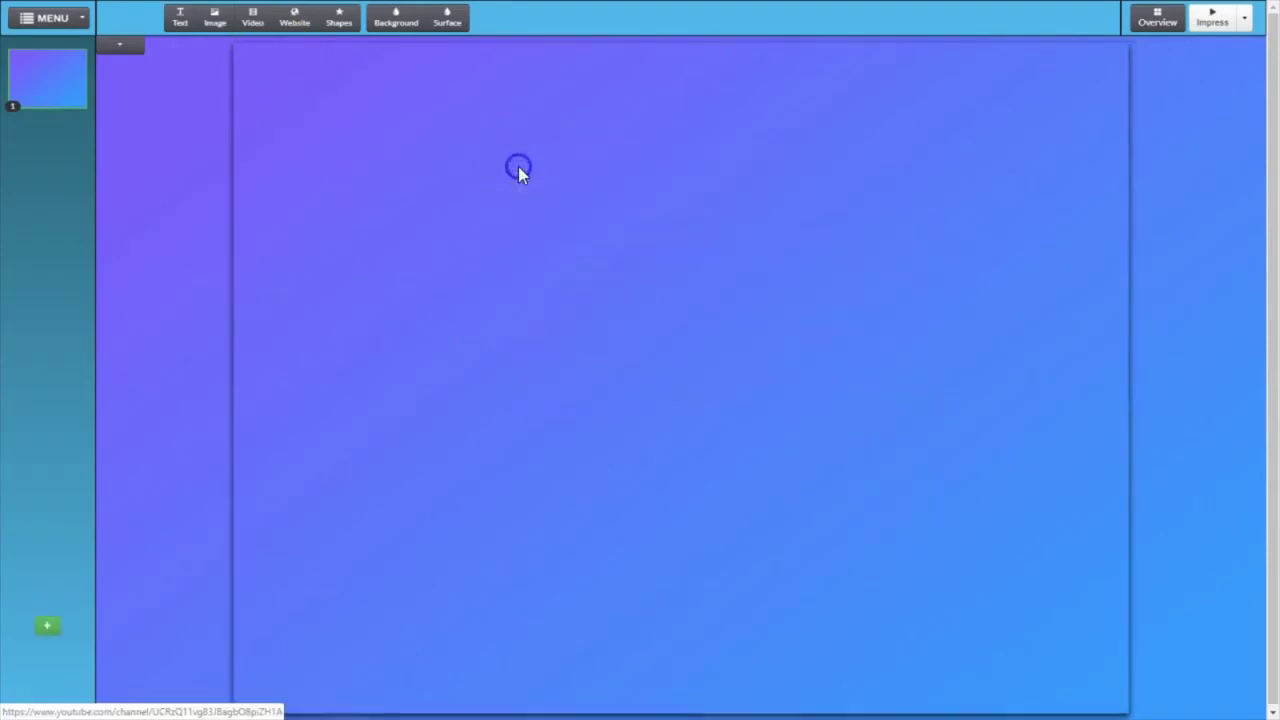
Upload the local picture 596718 of hands holding grapes and insert it on the slide.
left_click(216, 20)
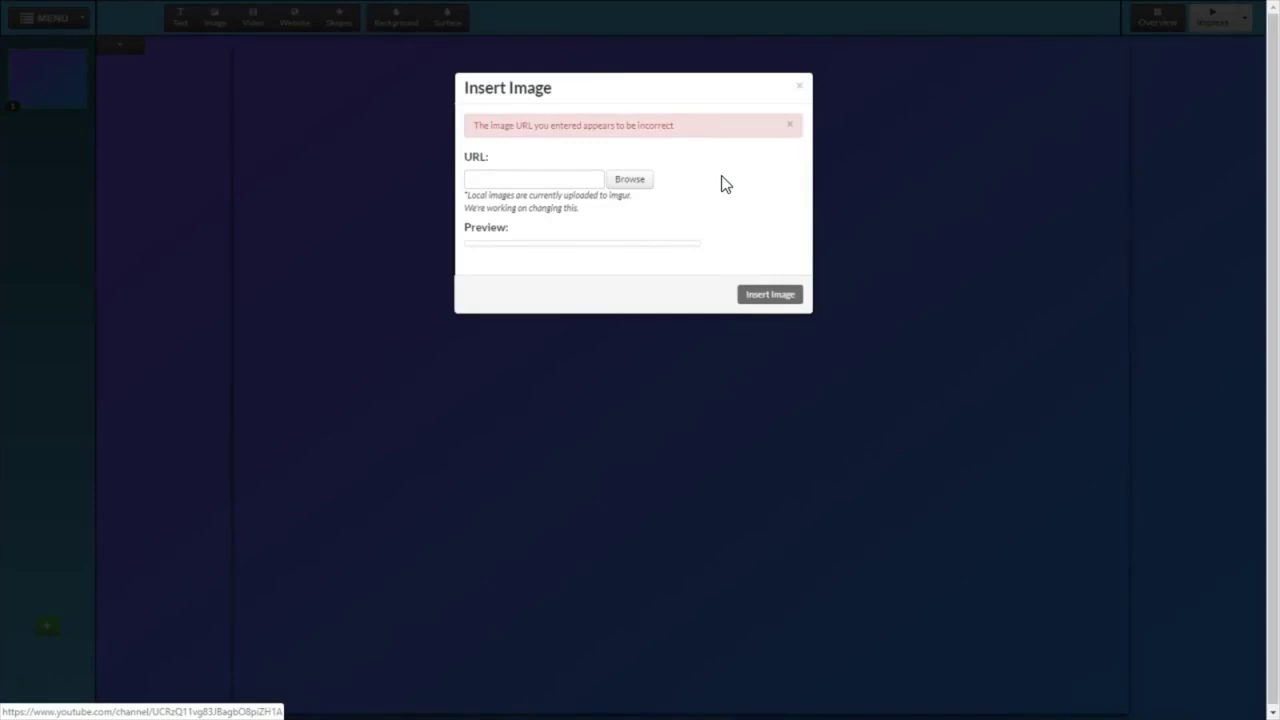
left_click(629, 179)
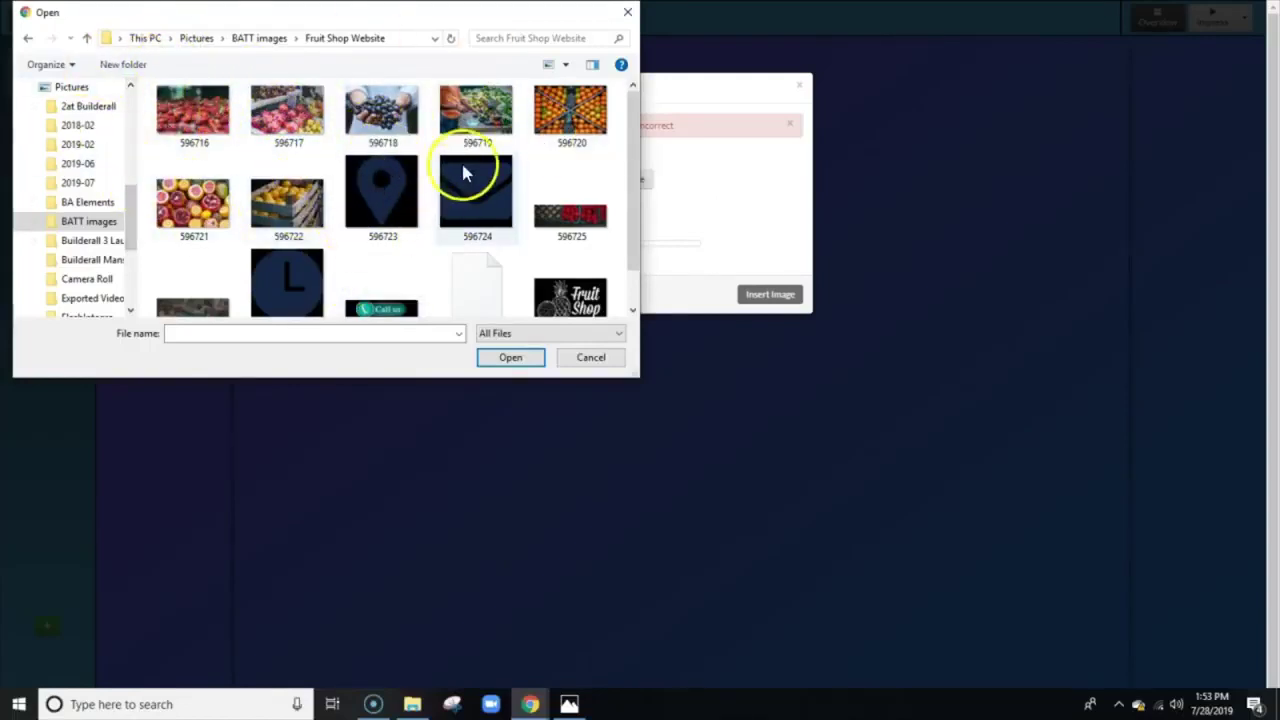
left_click(383, 112)
left_click(510, 360)
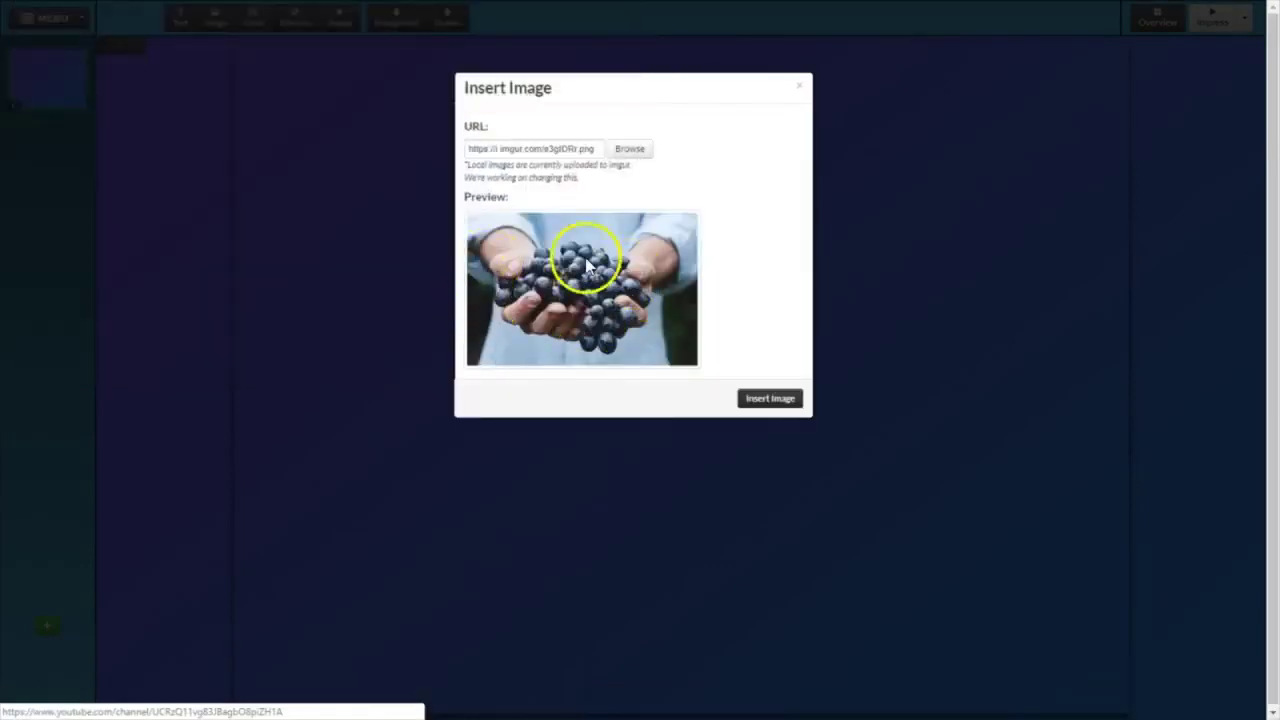
left_click(768, 400)
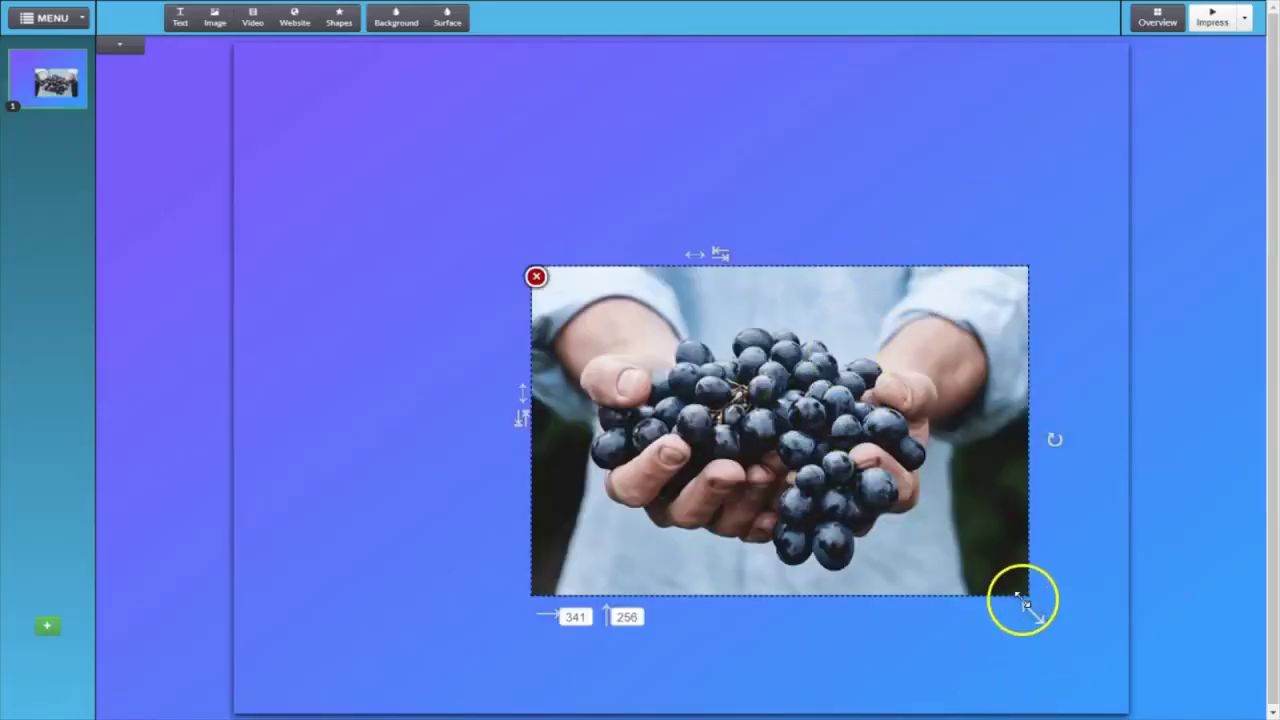
Enlarge the grapes image slightly and move it to the upper-left area of the slide.
mouse_move(1029, 594)
left_mouse_down()
mouse_move(1080, 640)
mouse_move(766, 477)
mouse_move(1002, 612)
mouse_move(1035, 602)
left_mouse_up()
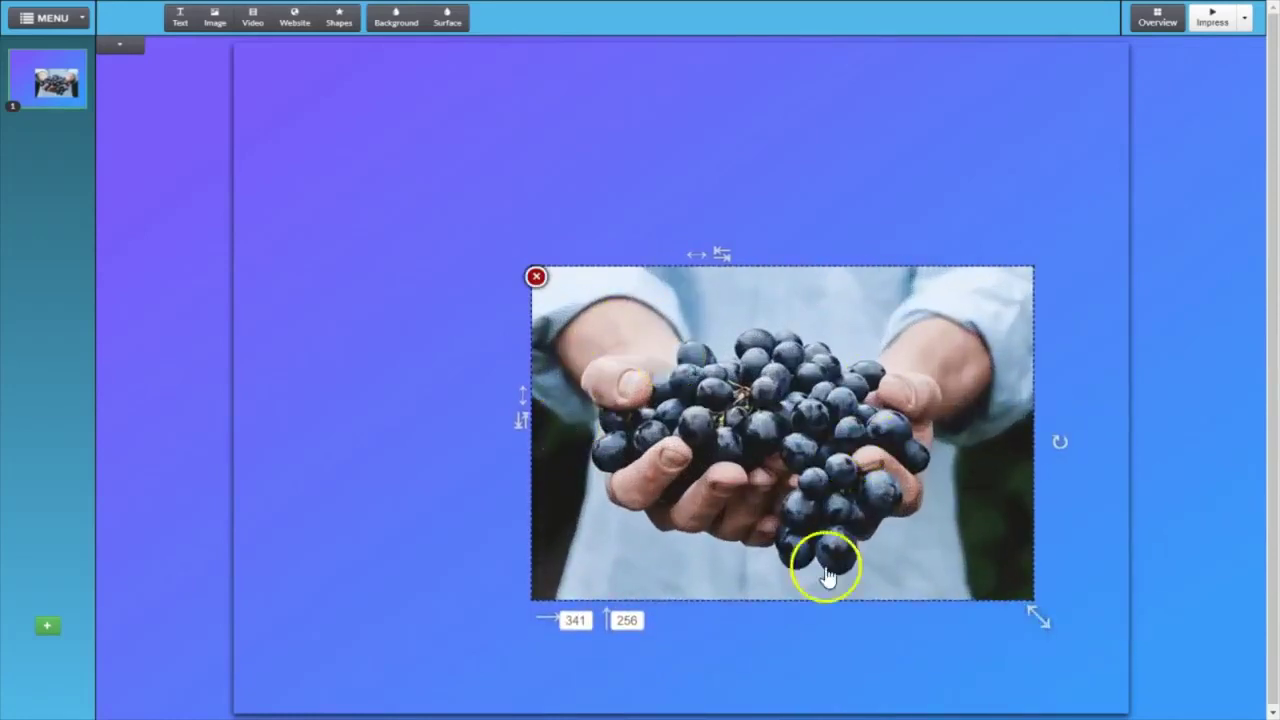
left_click_drag(810, 313, 583, 124)
left_click(909, 204)
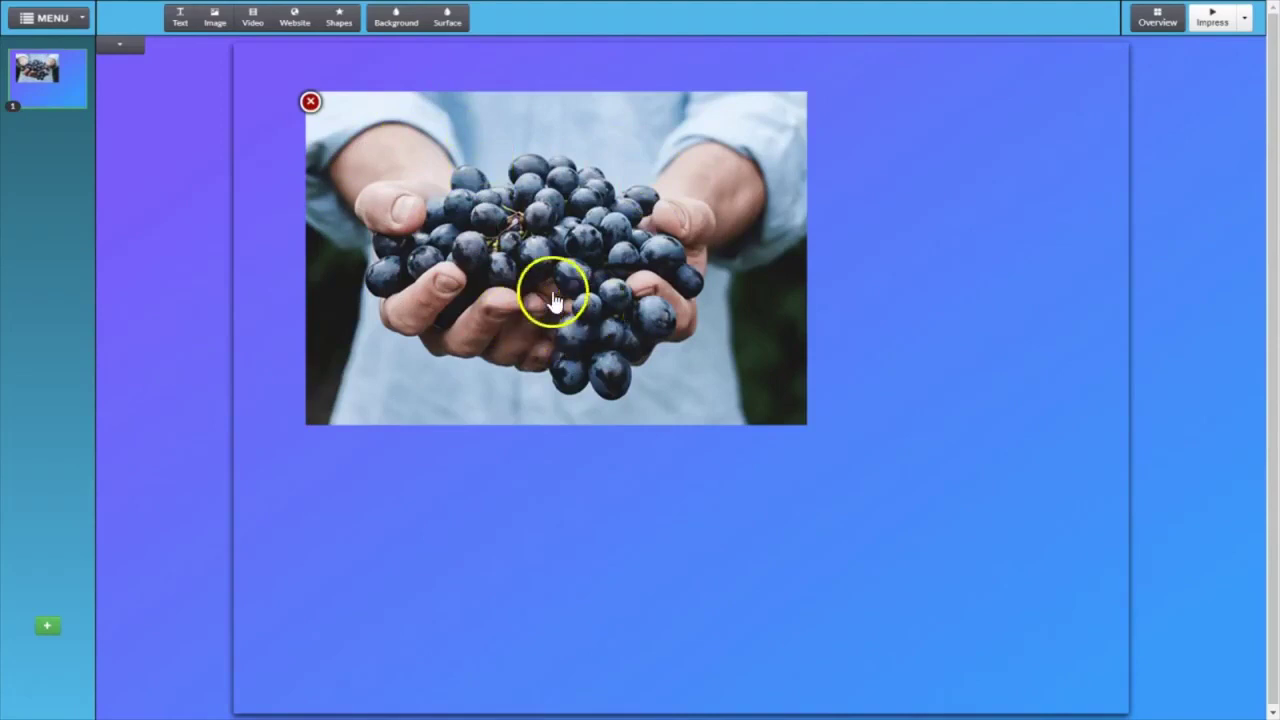
Add a text box to the slide and place the grapes image, reduced in size, in the slide's lower-right corner.
left_click(180, 22)
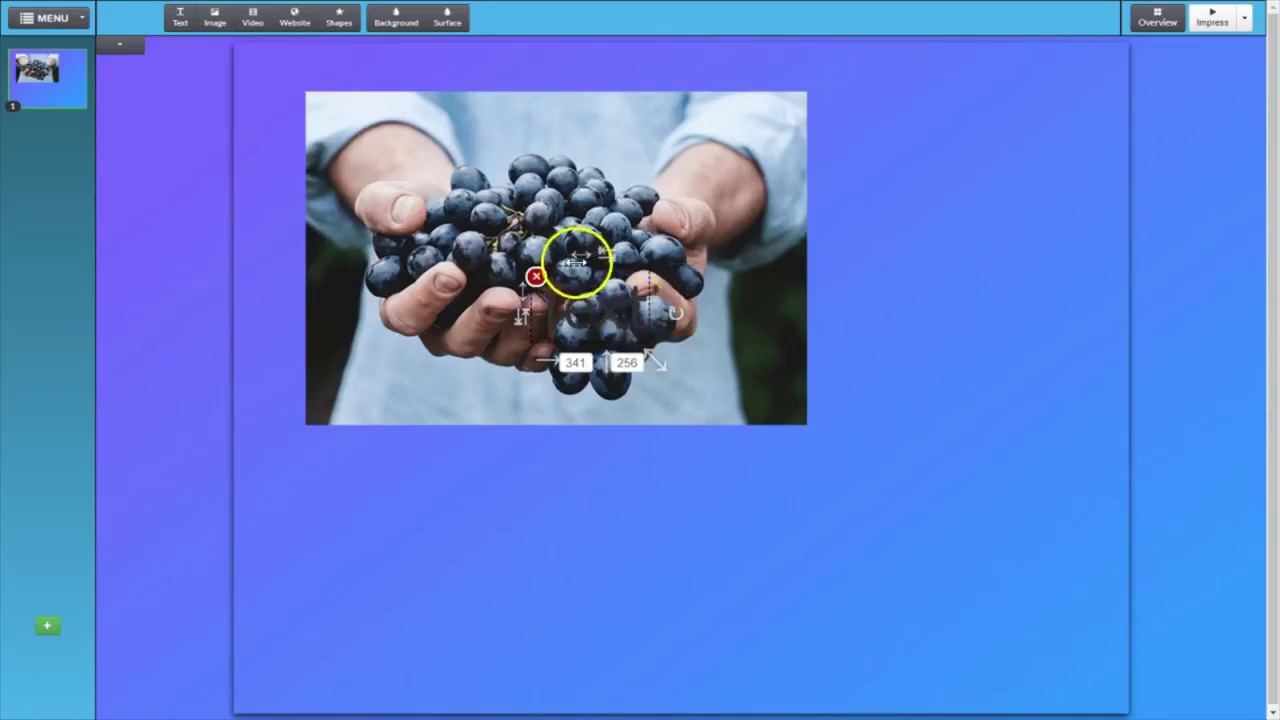
left_click(542, 131)
left_click_drag(542, 131, 960, 530)
left_click(580, 314)
mouse_move(600, 307)
left_mouse_down()
mouse_move(634, 322)
mouse_move(622, 307)
left_mouse_up()
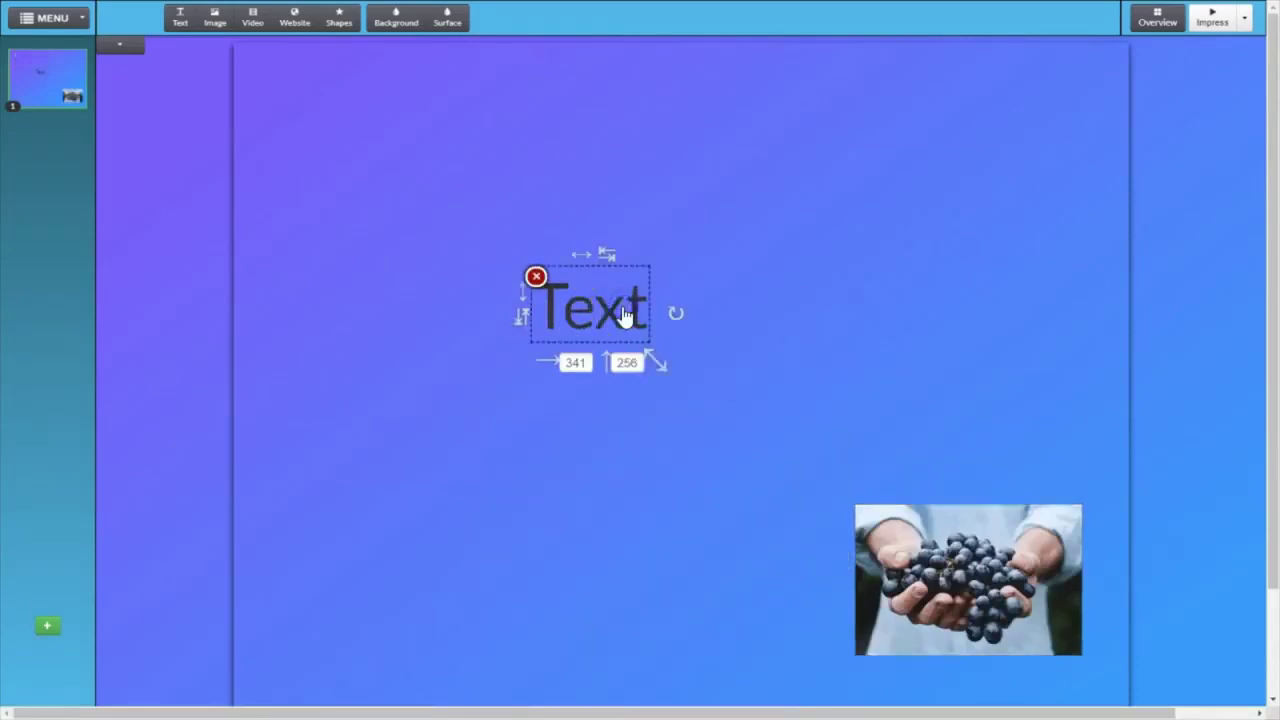
Replace the placeholder text with "Builderall Presentation" and move the title up to about 176, 126.
double_click(638, 309)
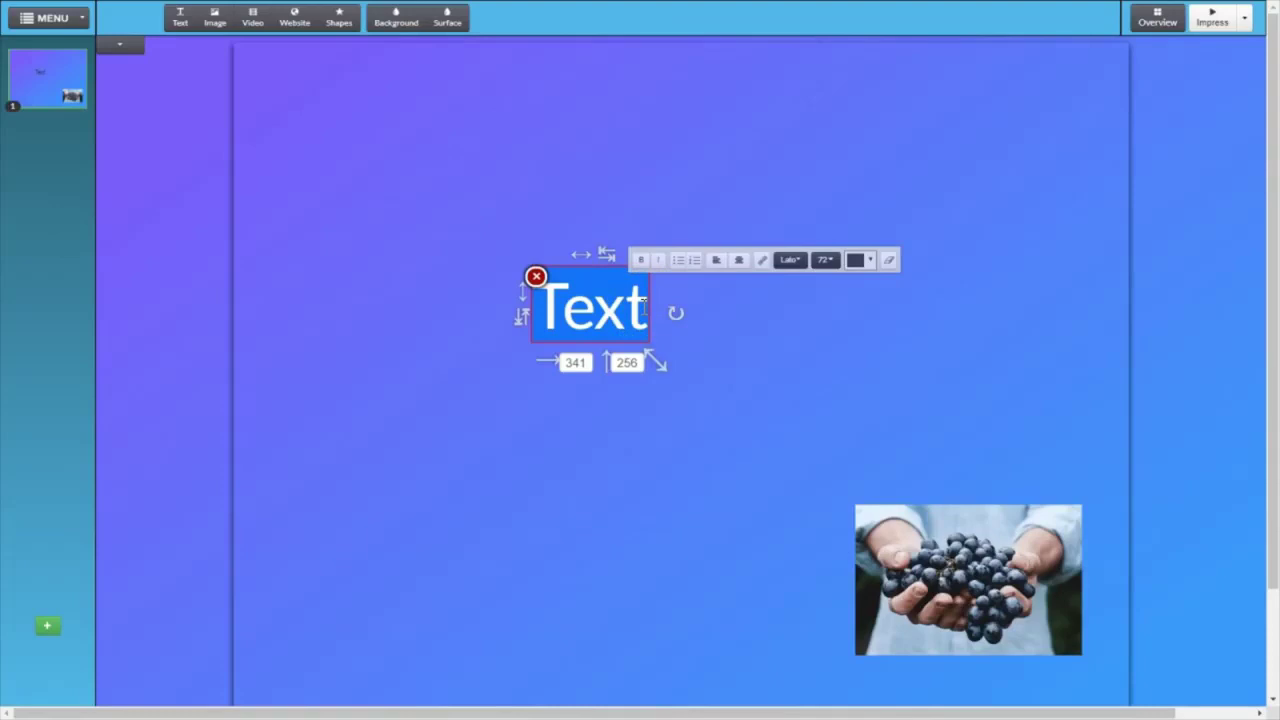
type("Builderall Presentation")
left_click_drag(645, 305, 628, 186)
Select the whole title text and apply left justification followed by center justification.
double_click(654, 181)
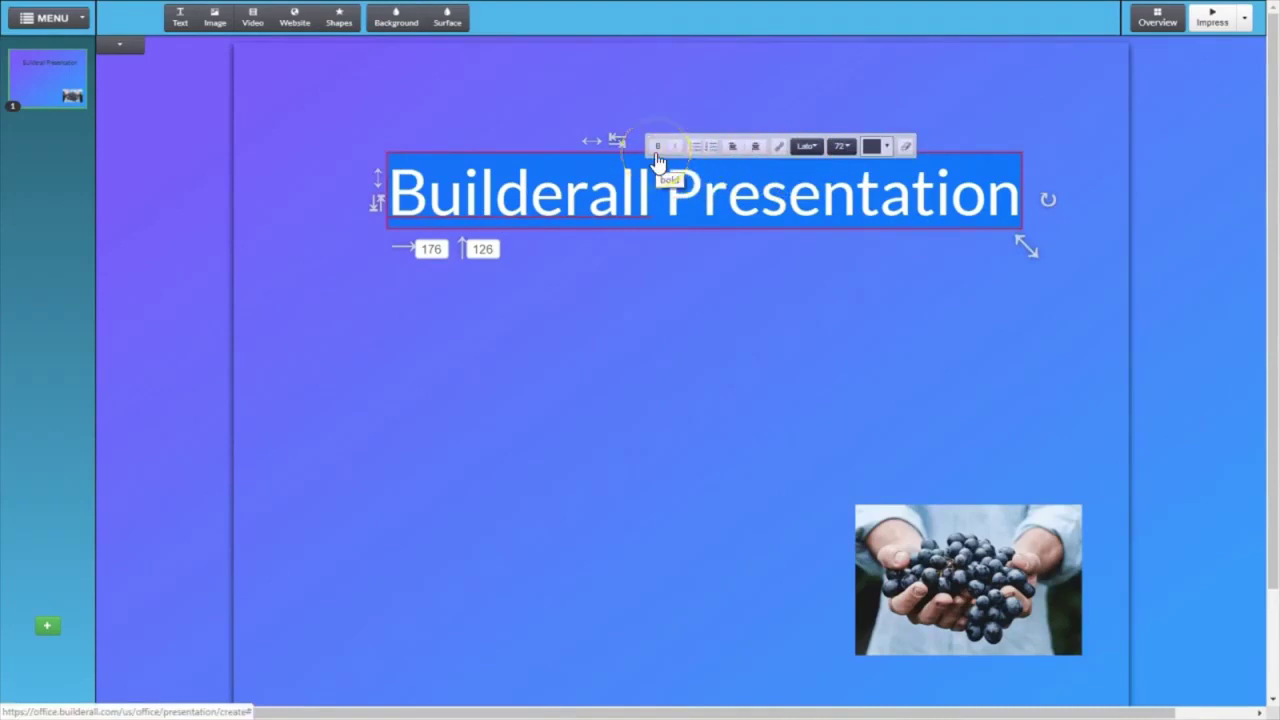
left_click(733, 150)
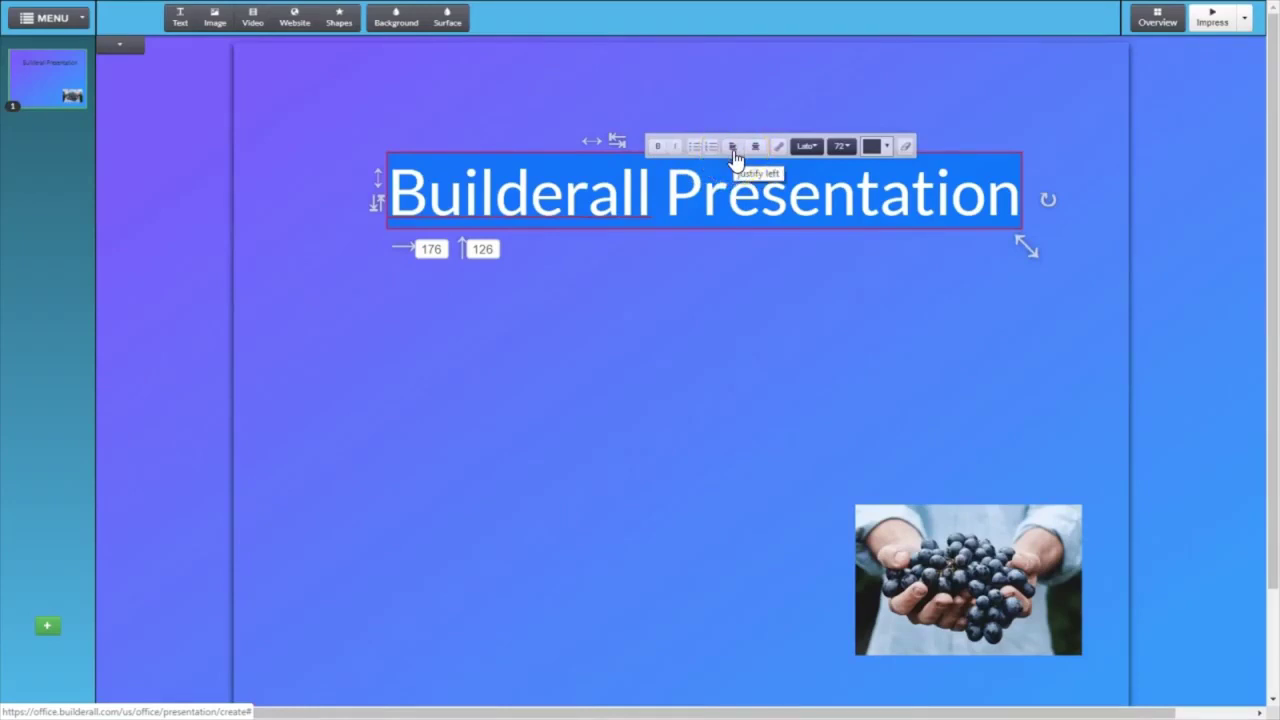
left_click(756, 148)
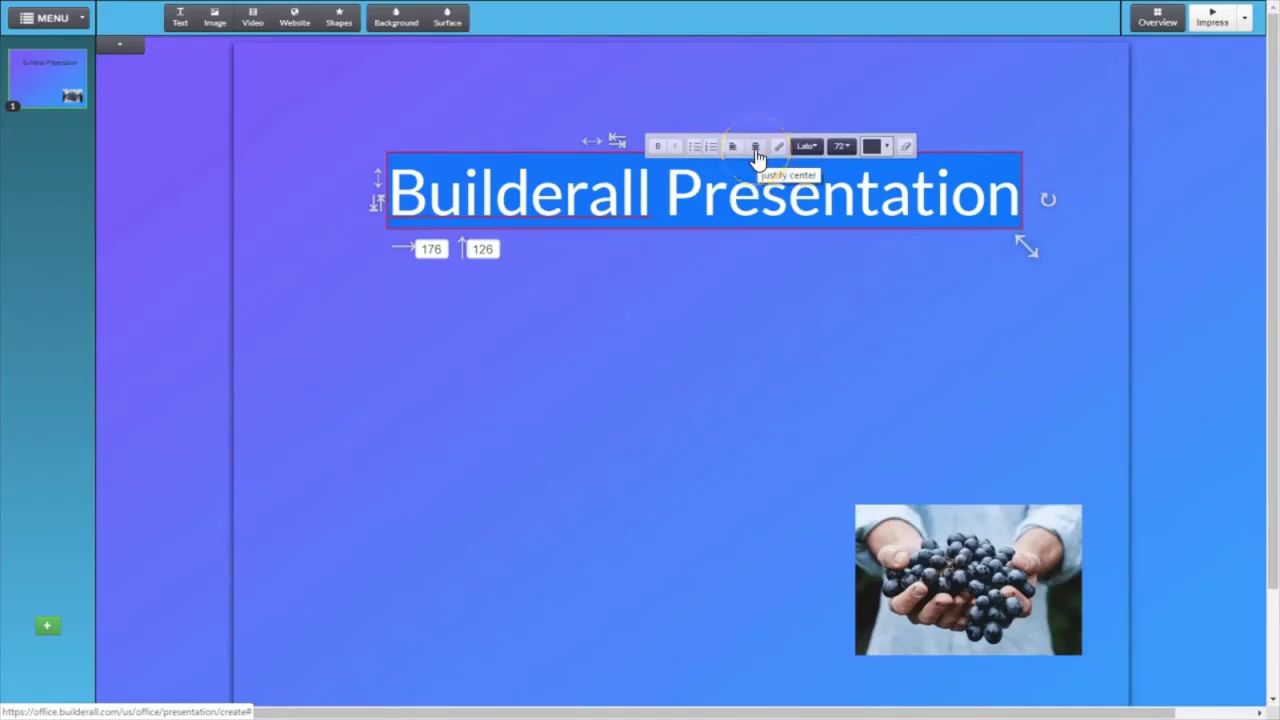
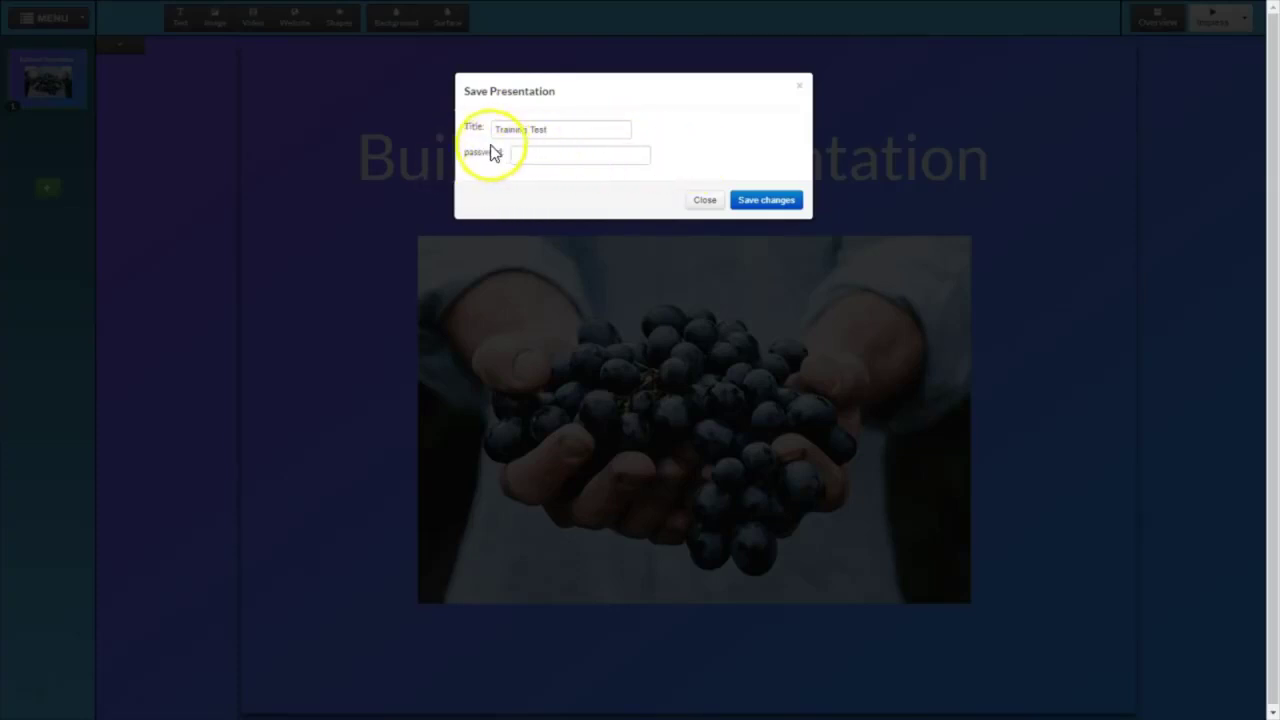
Save the presentation with the title "Training Test" without a password, and review the available edit commands.
left_click(740, 202)
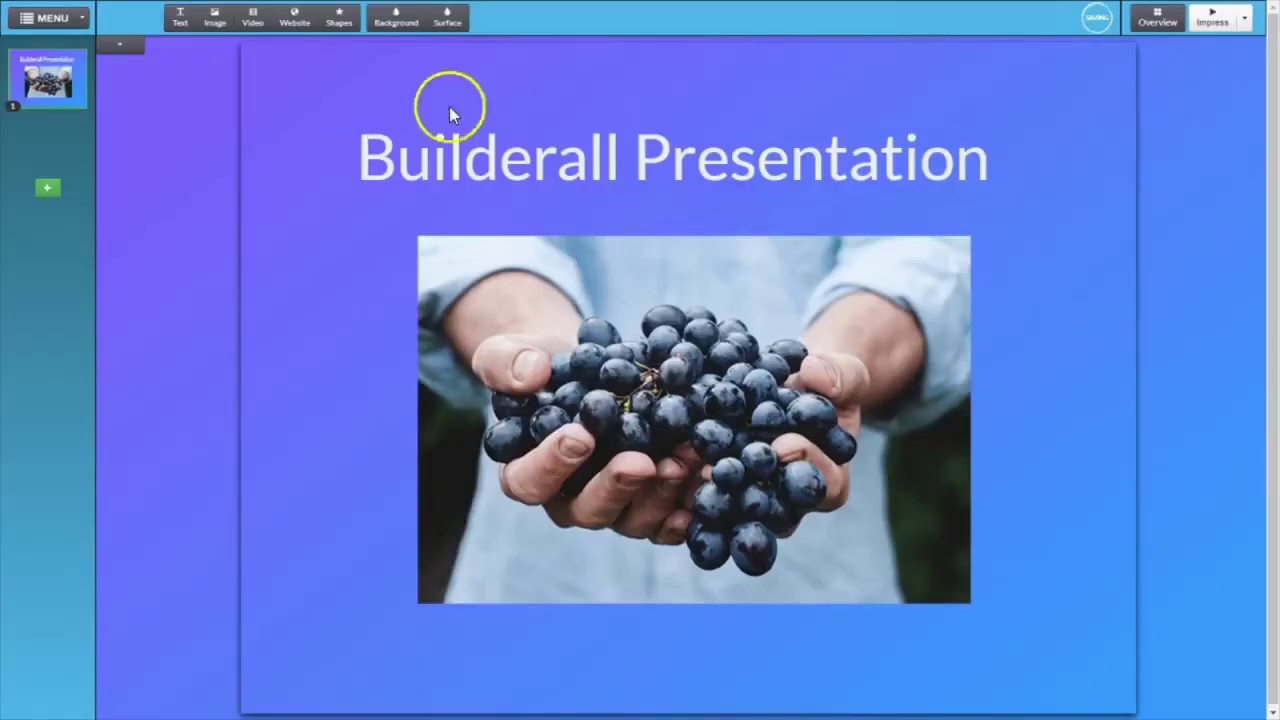
left_click(48, 19)
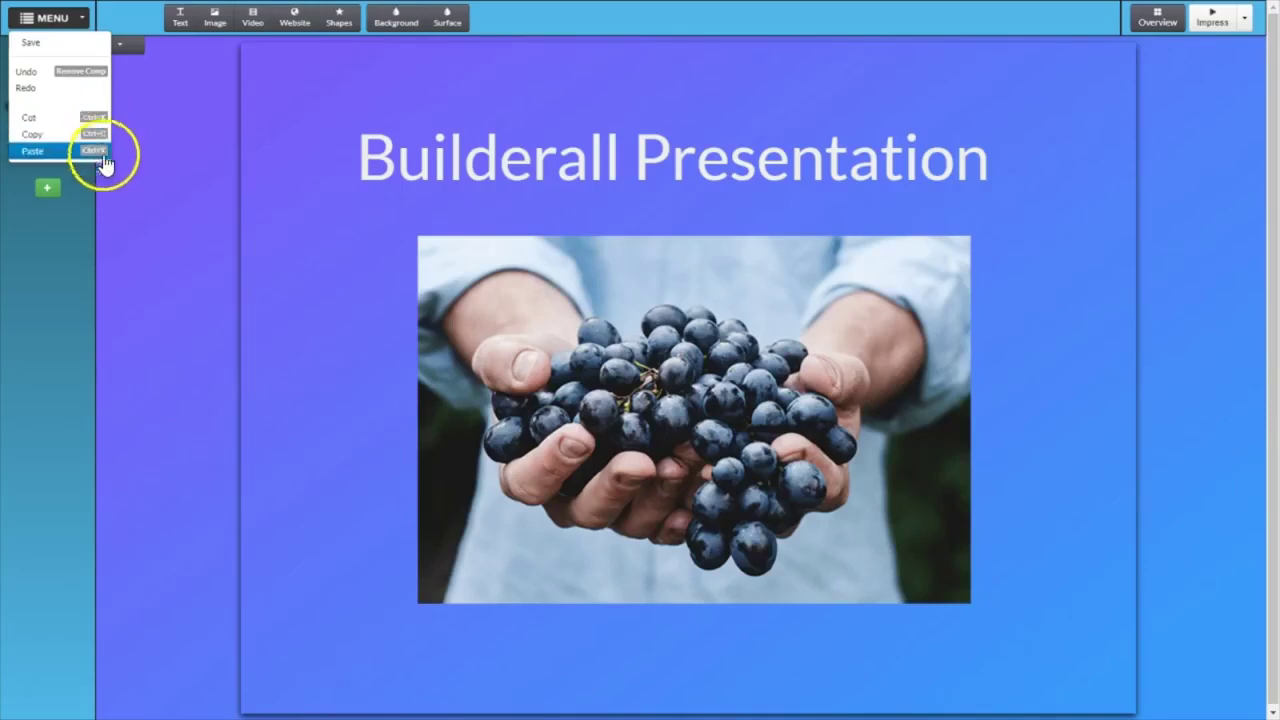
left_click(157, 269)
left_click(28, 155)
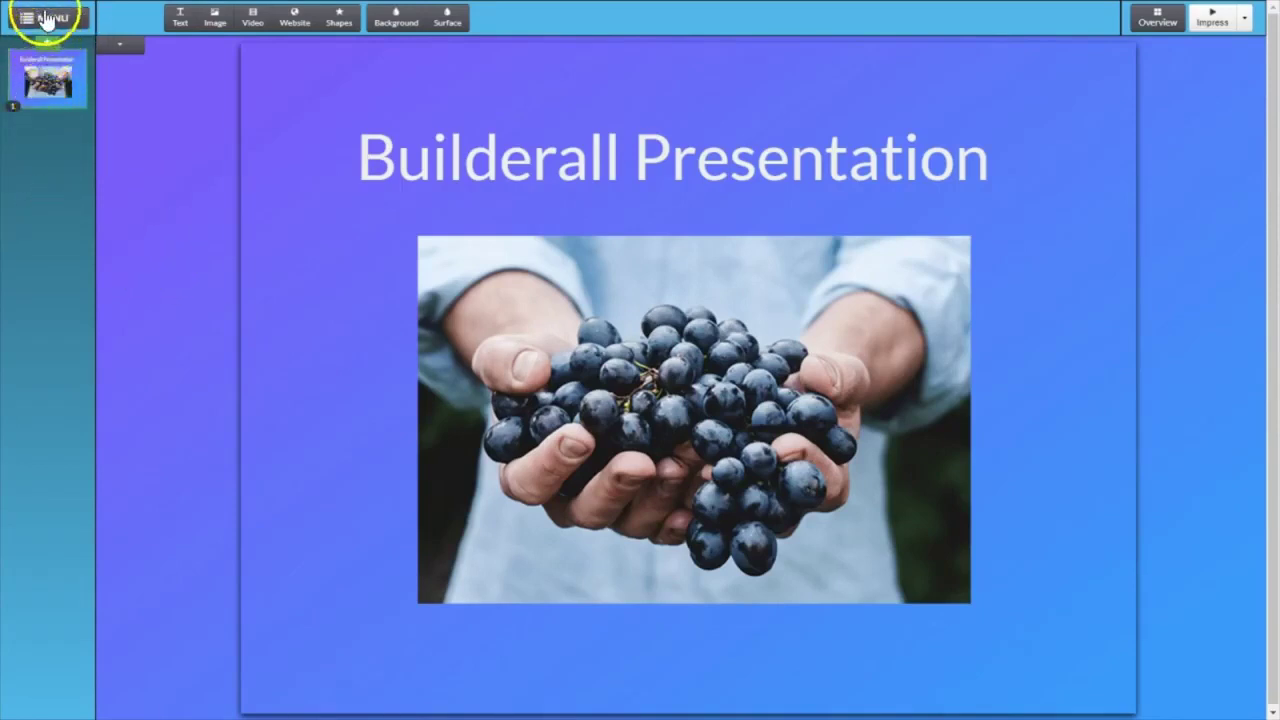
Add two new slides after the title slide, viewing slides 1 and 2 in between.
mouse_move(38, 84)
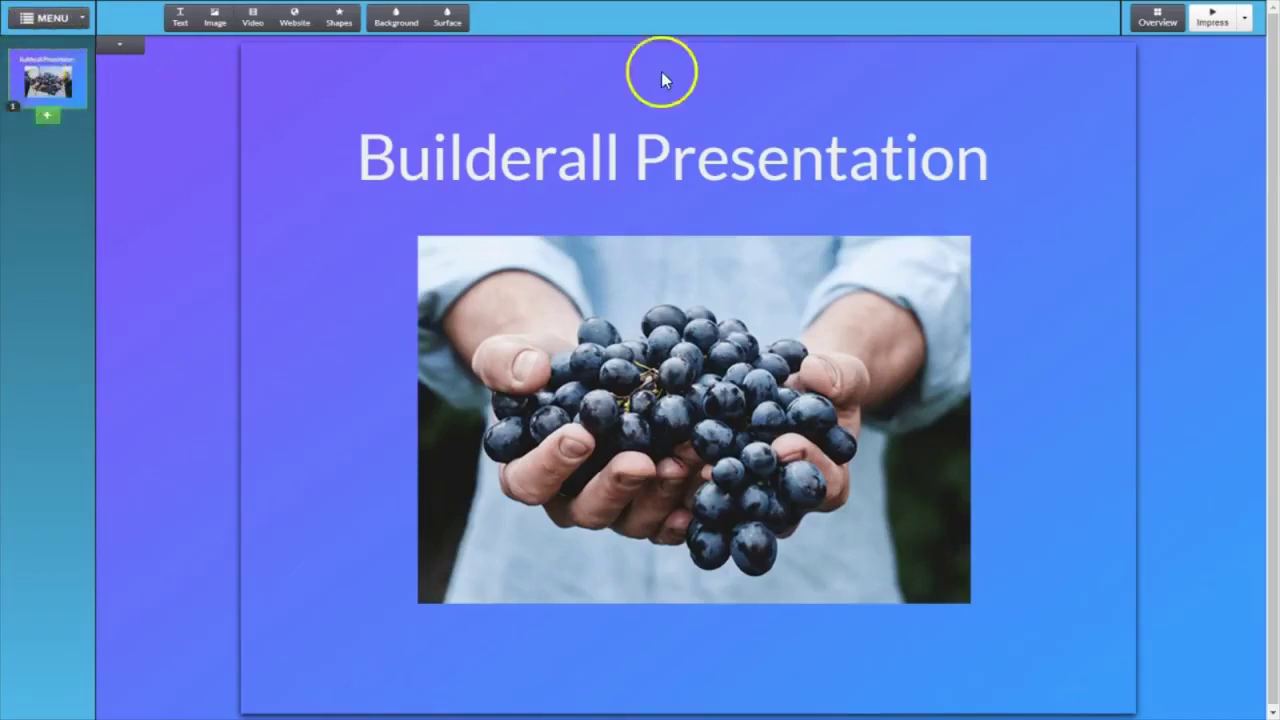
left_click(45, 117)
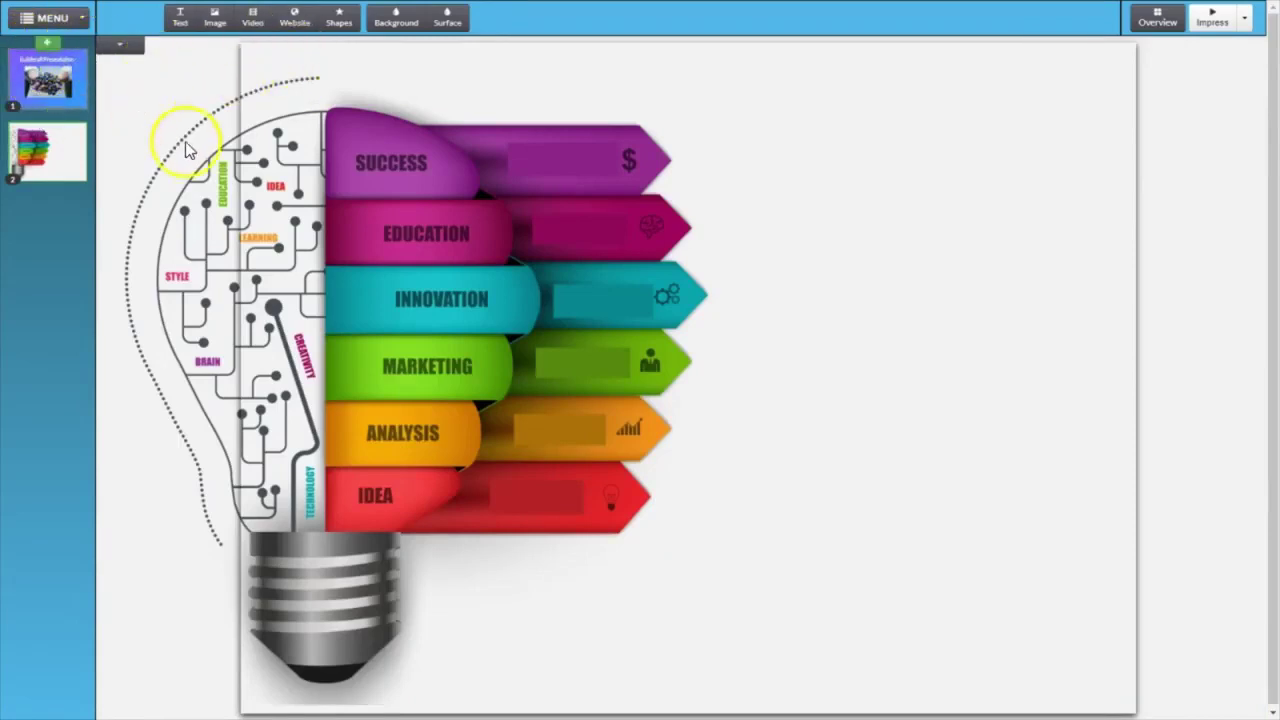
left_click(50, 66)
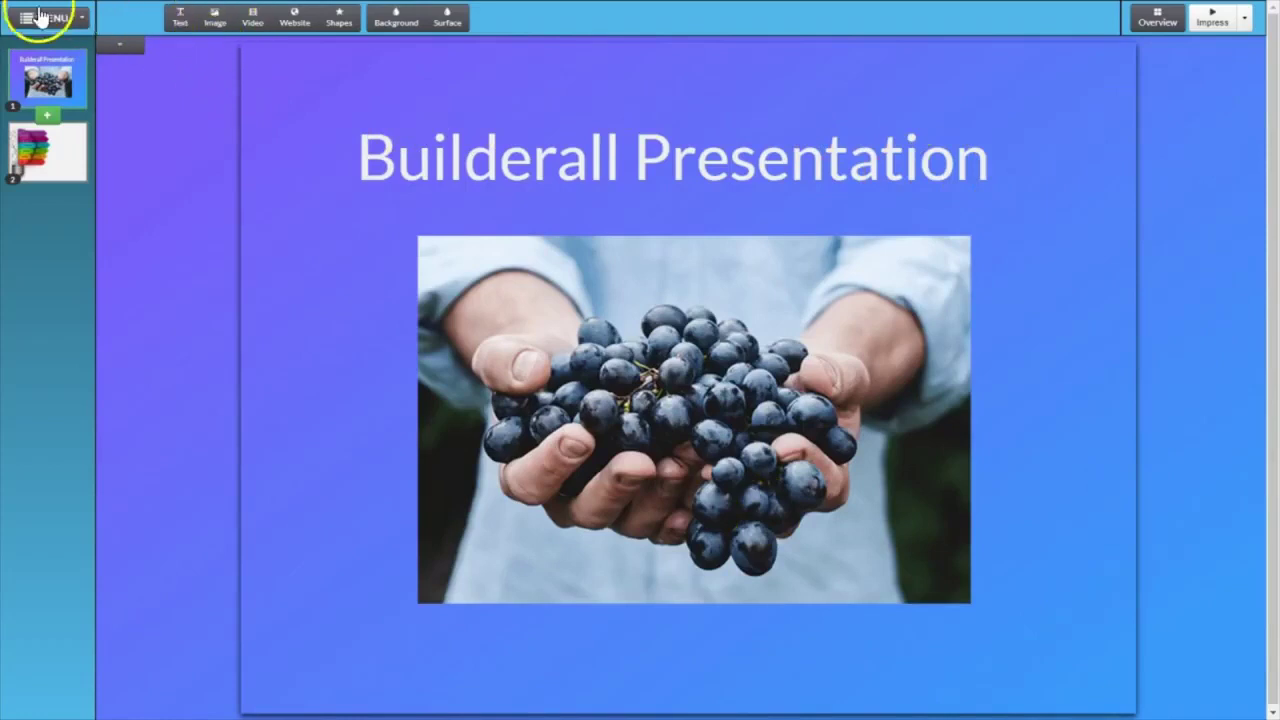
left_click(63, 150)
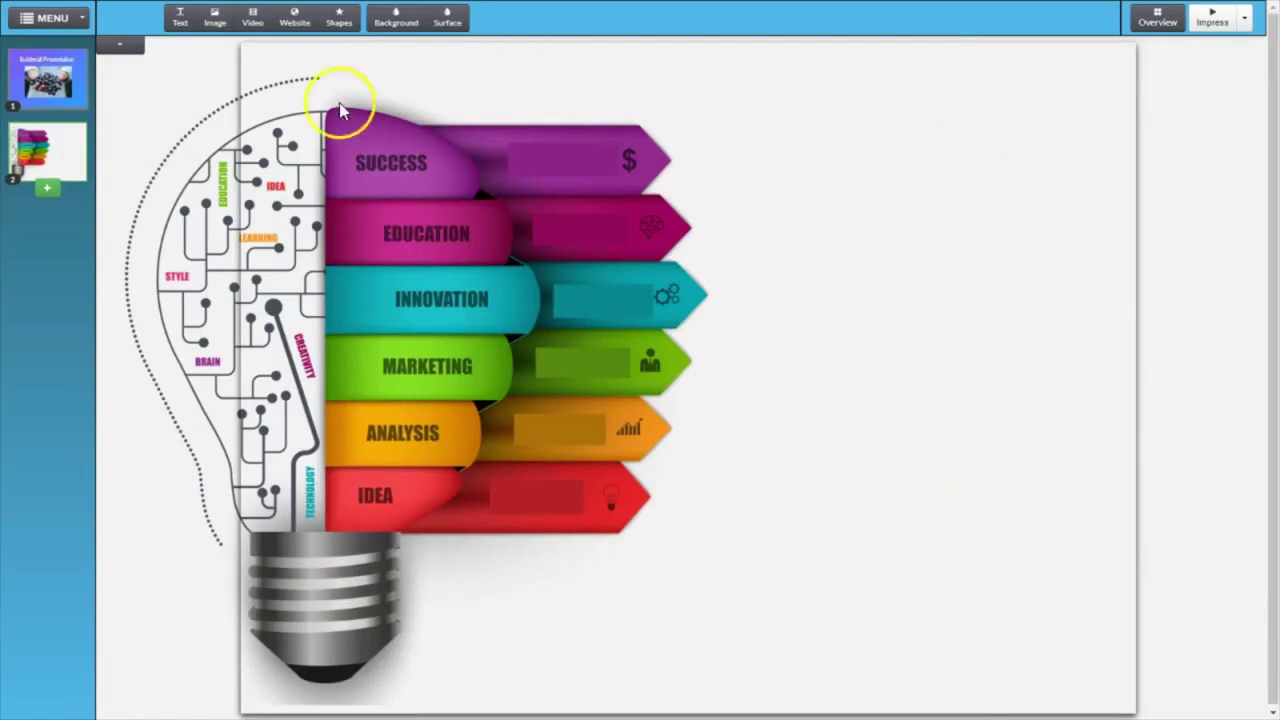
left_click(46, 188)
left_click(42, 226)
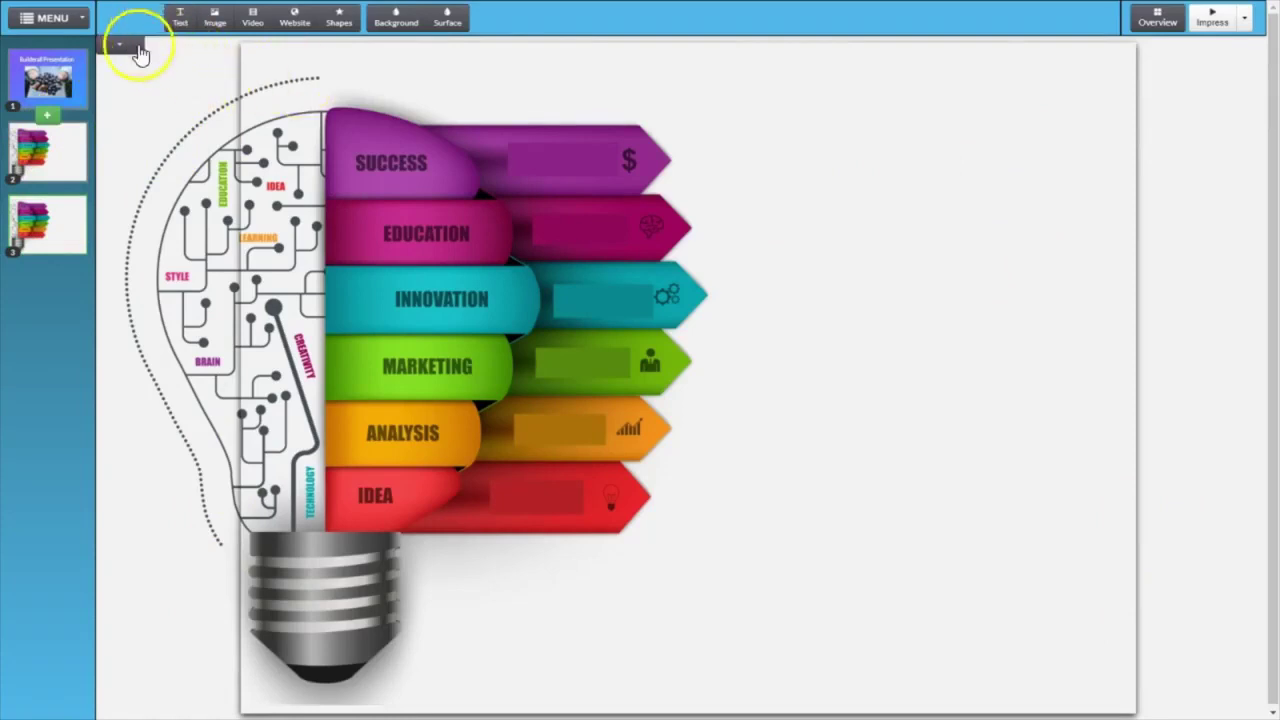
Remove the second slide and add two new slides at the end of the presentation.
mouse_move(14, 132)
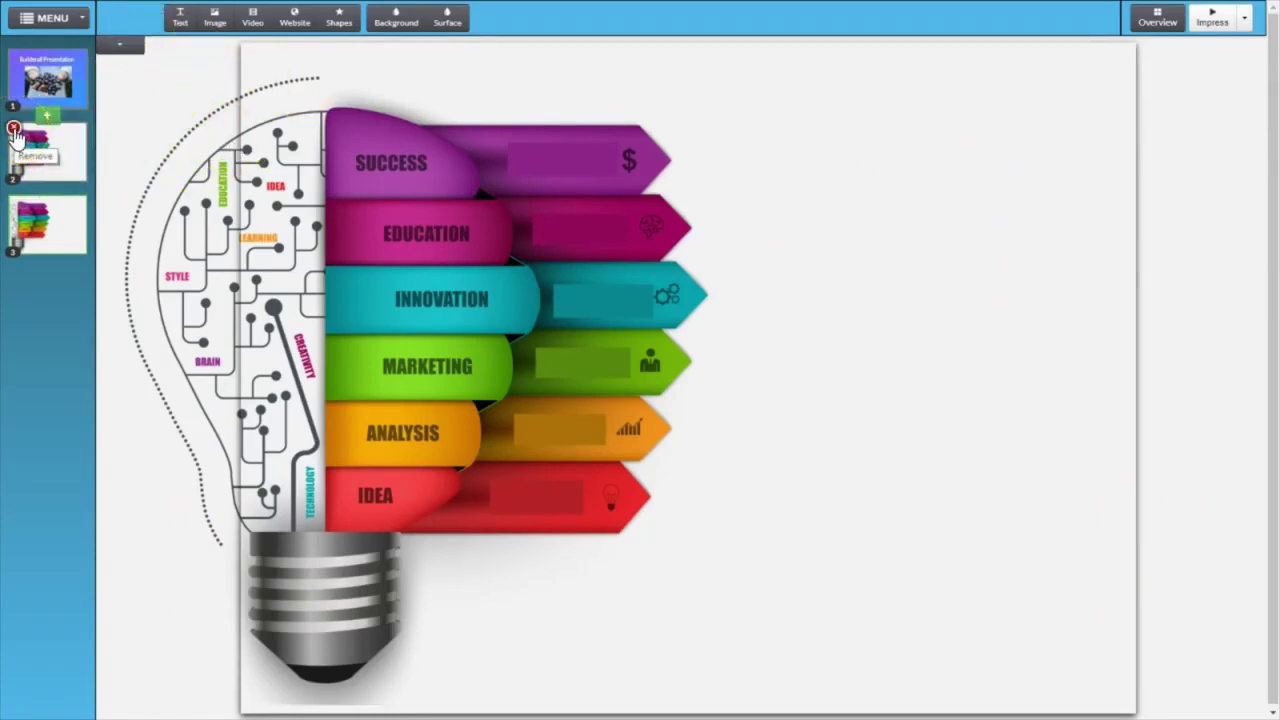
left_click(14, 130)
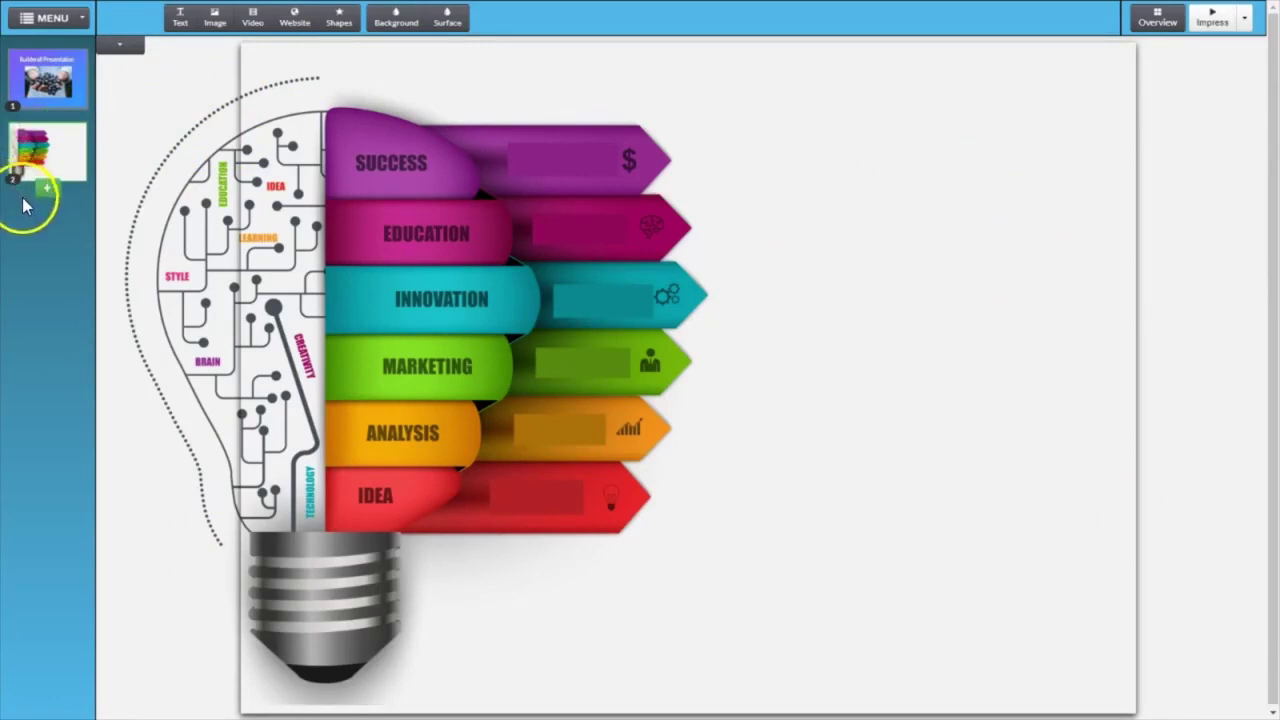
left_click(47, 189)
left_click(45, 260)
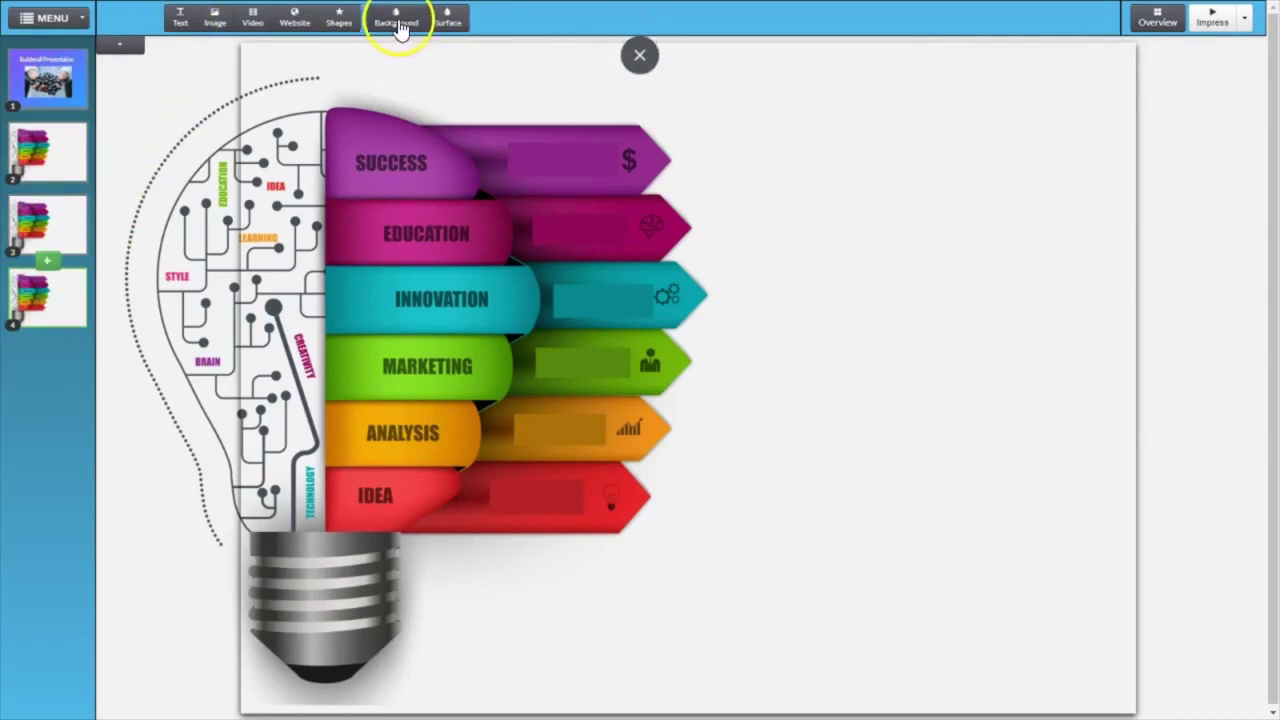
Try a blue background on the selected fourth slide only and settle on the pink one.
left_click(398, 24)
left_click(400, 63)
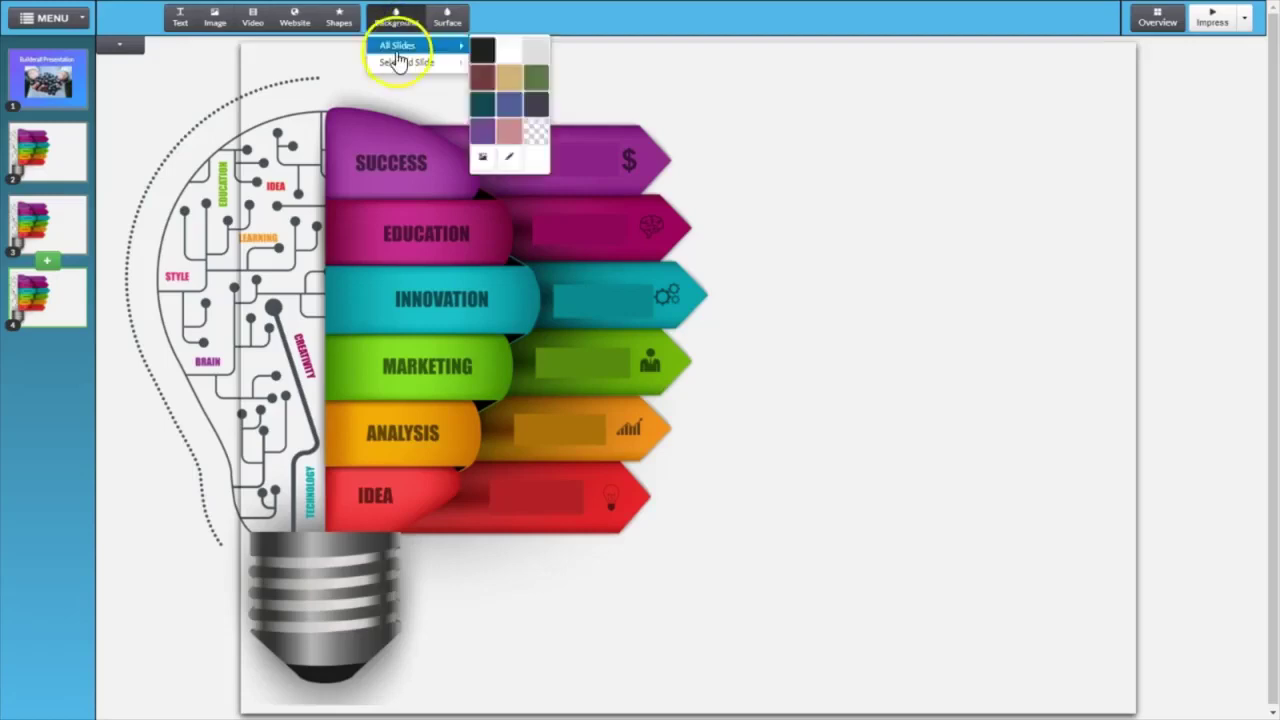
left_click(511, 119)
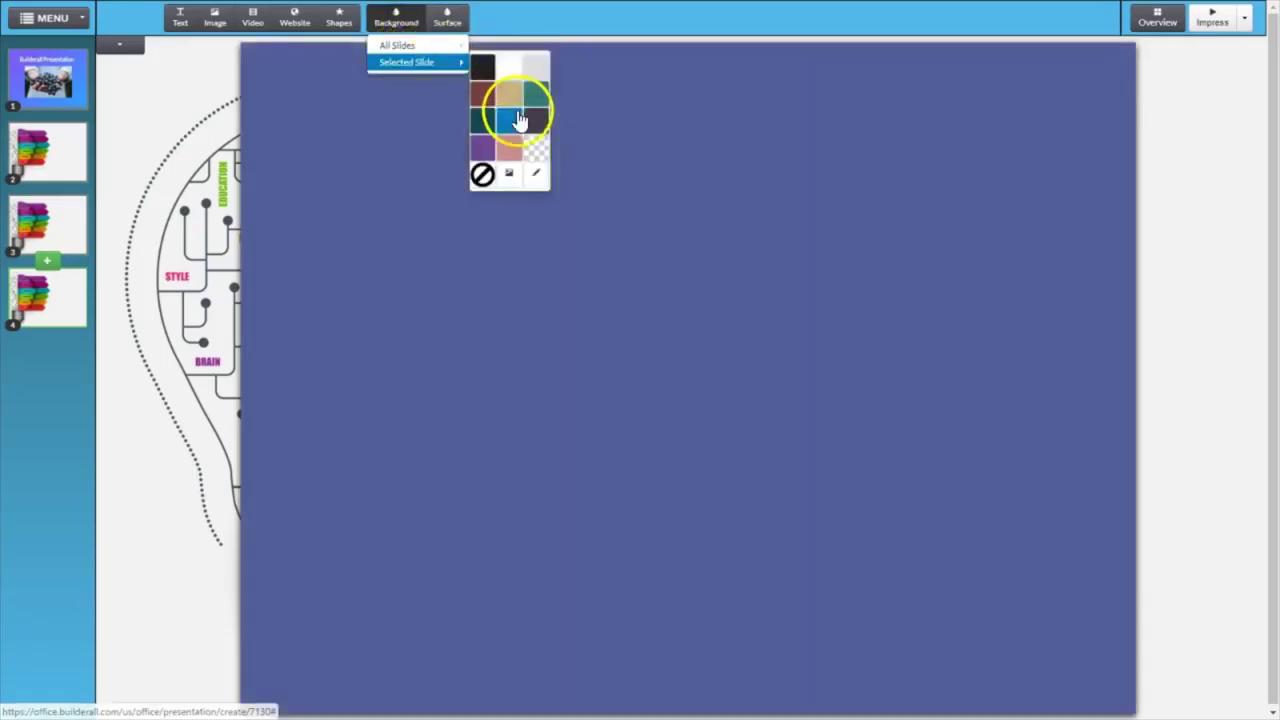
left_click(508, 147)
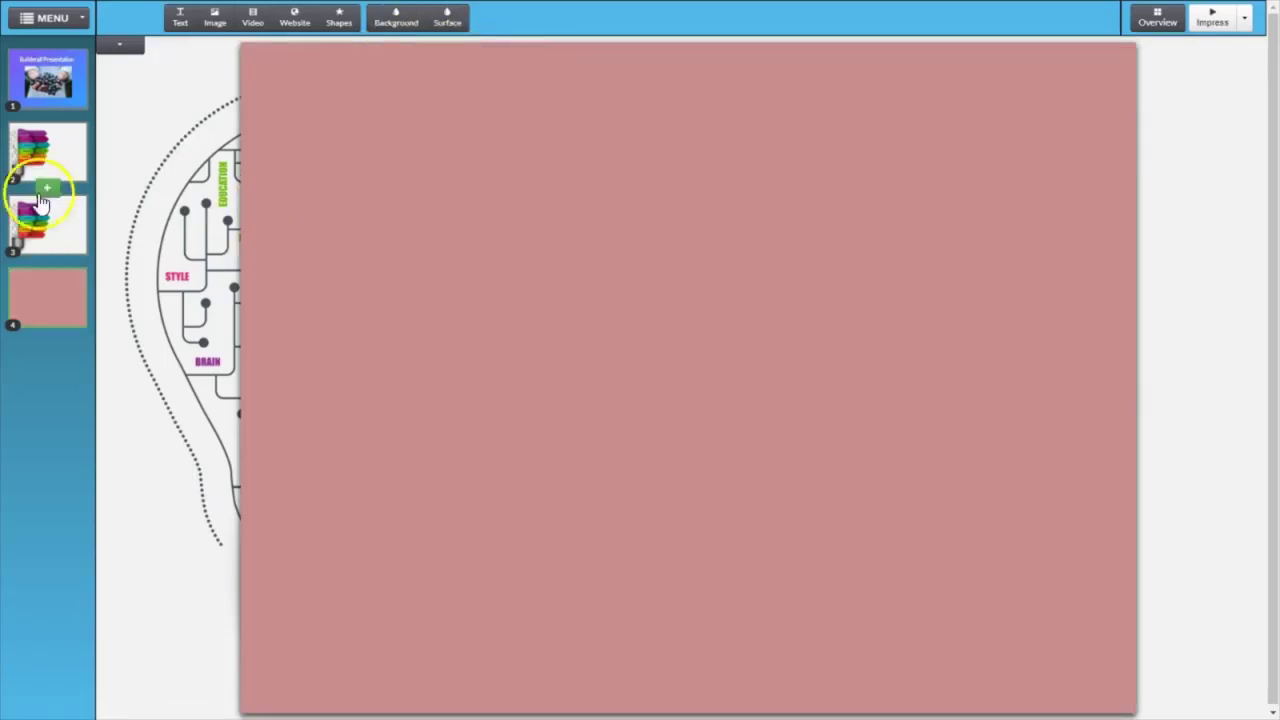
Reorder the pink and title slides several times, ending with the title slide first and the pink slide last.
mouse_move(50, 303)
left_click_drag(52, 303, 49, 209)
left_click_drag(52, 86, 50, 228)
left_click(35, 355)
left_click_drag(35, 355, 28, 222)
left_click_drag(31, 118, 38, 388)
left_click_drag(52, 218, 50, 75)
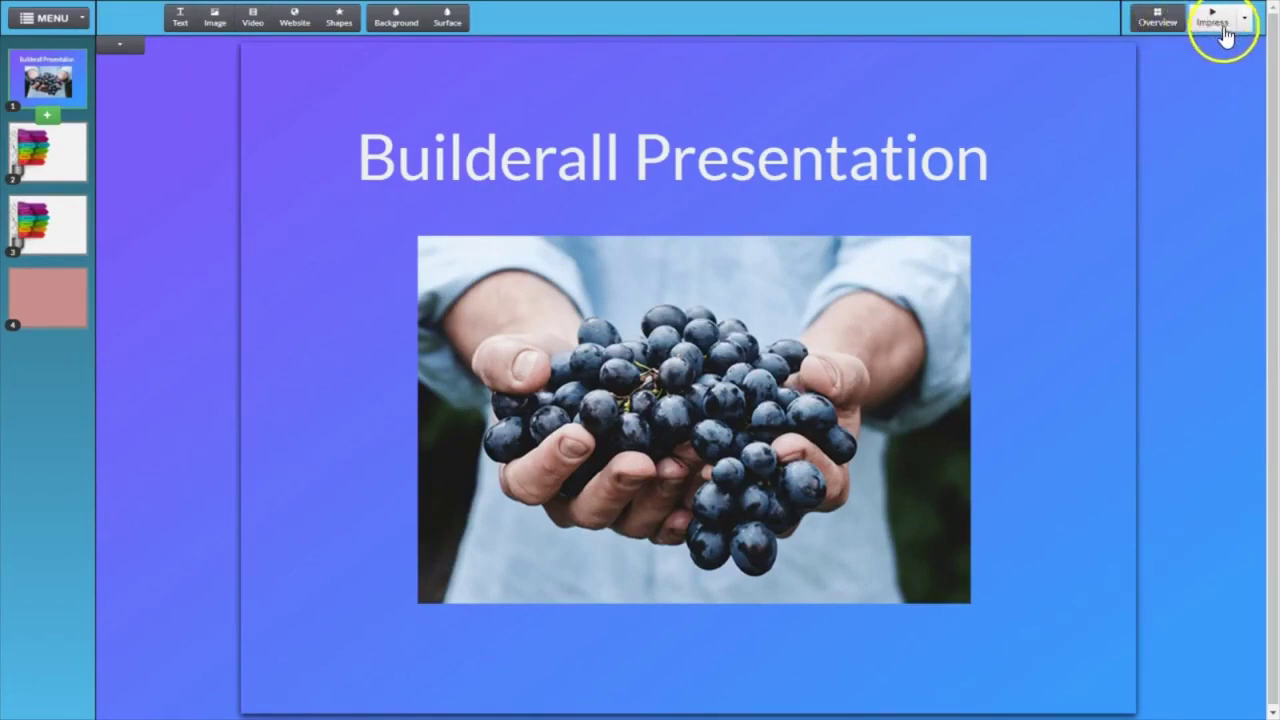
Switch to the presentation overview and spread slides 4, 3 and 2 across the empty area beside the light-bulb graphic.
left_click(1157, 18)
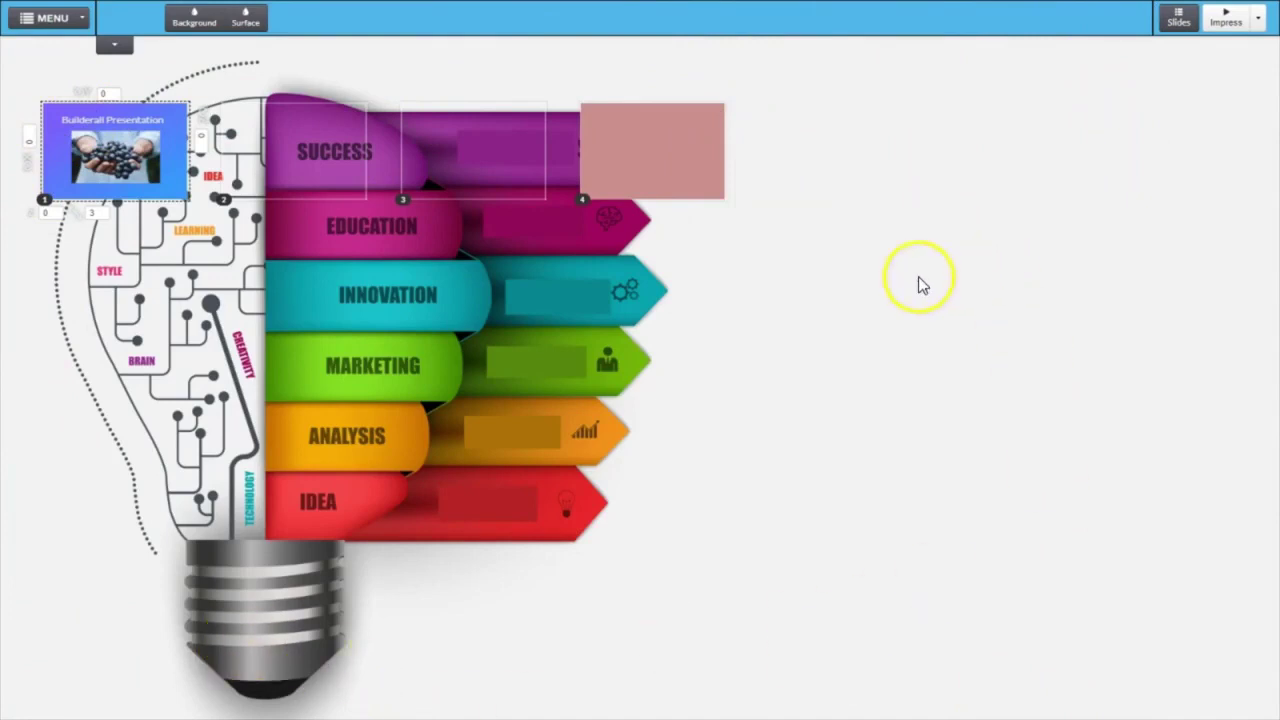
left_click_drag(643, 151, 980, 309)
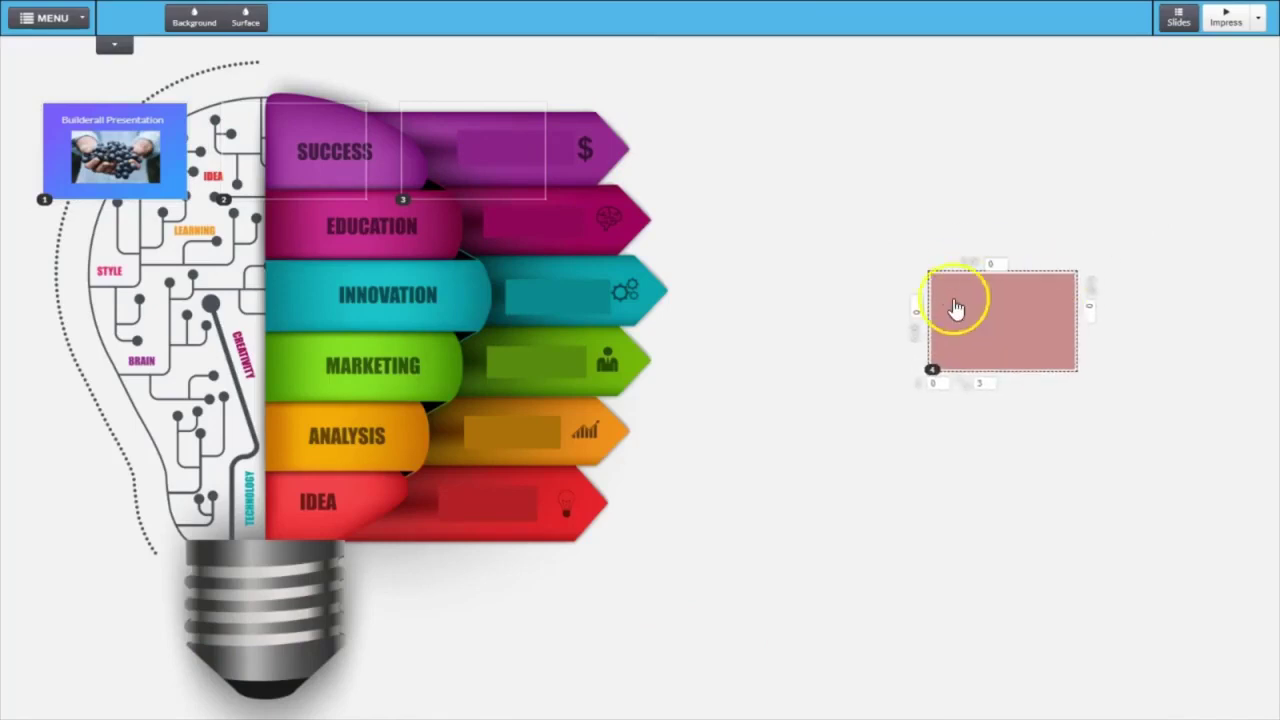
left_click_drag(443, 163, 1000, 177)
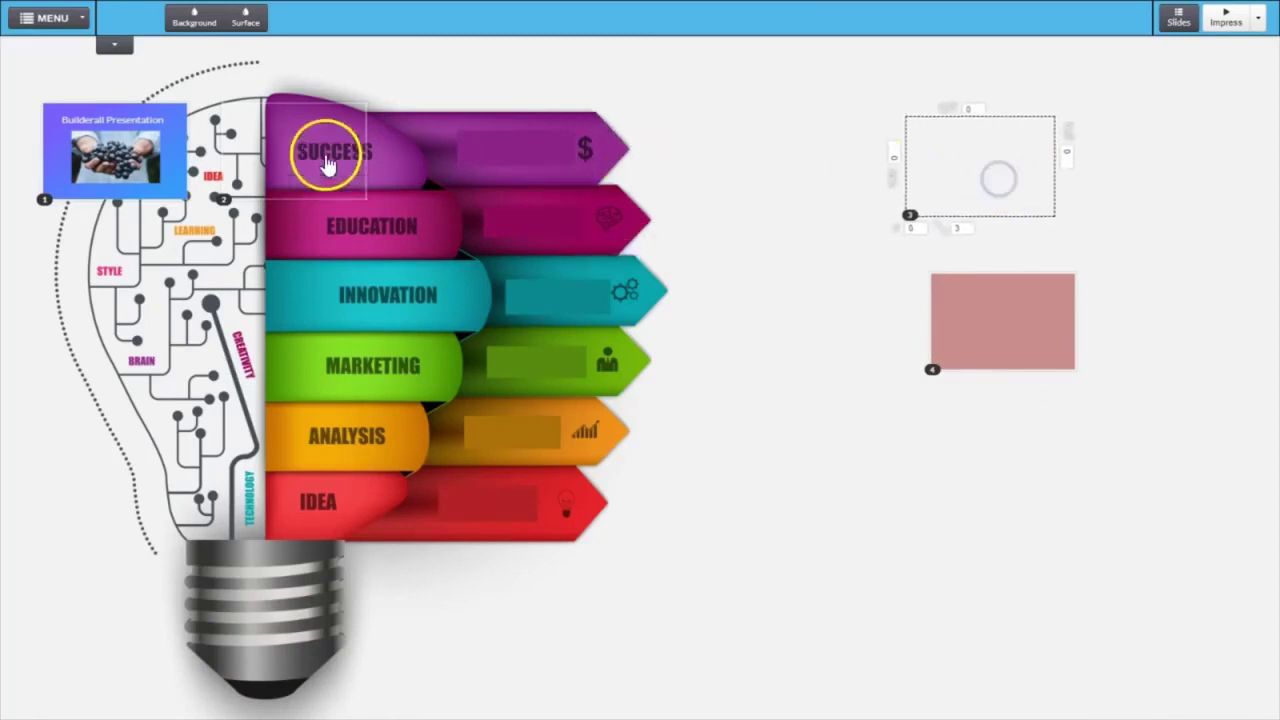
left_click_drag(323, 149, 776, 177)
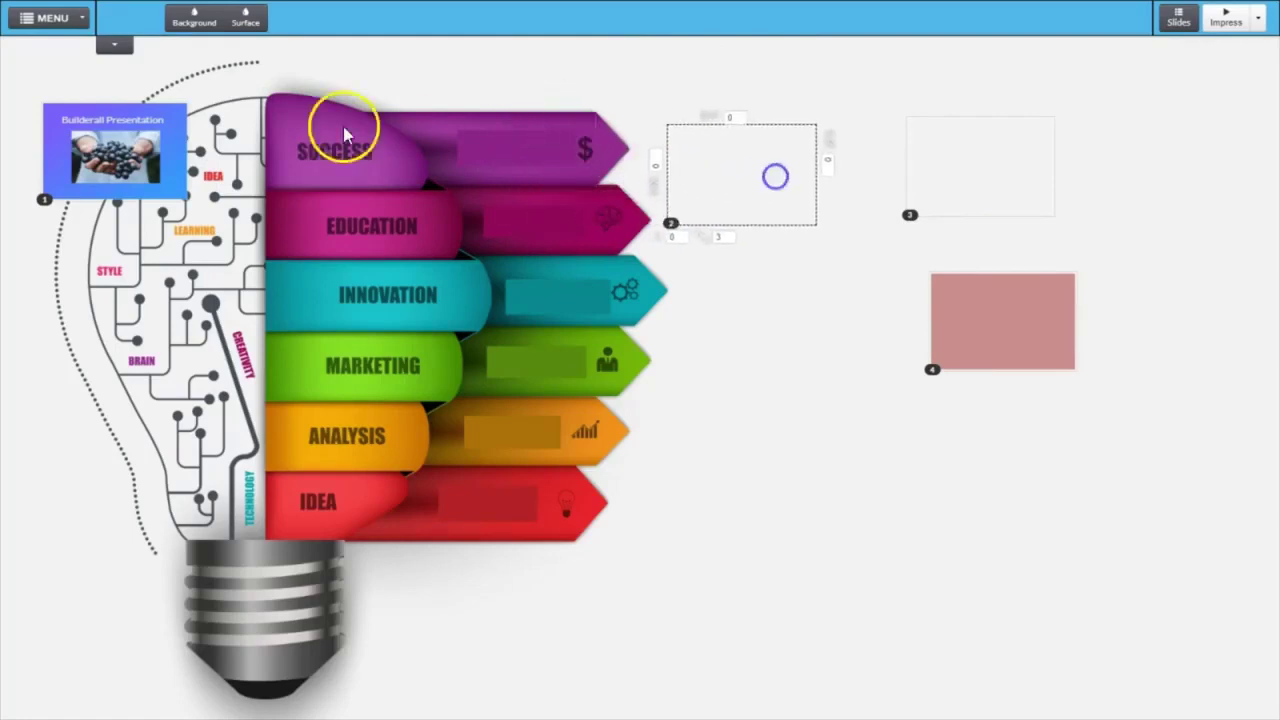
Move slide 2 over the tips of the upper arrows and place the title slide beside the pink slide.
left_click_drag(128, 155, 619, 347)
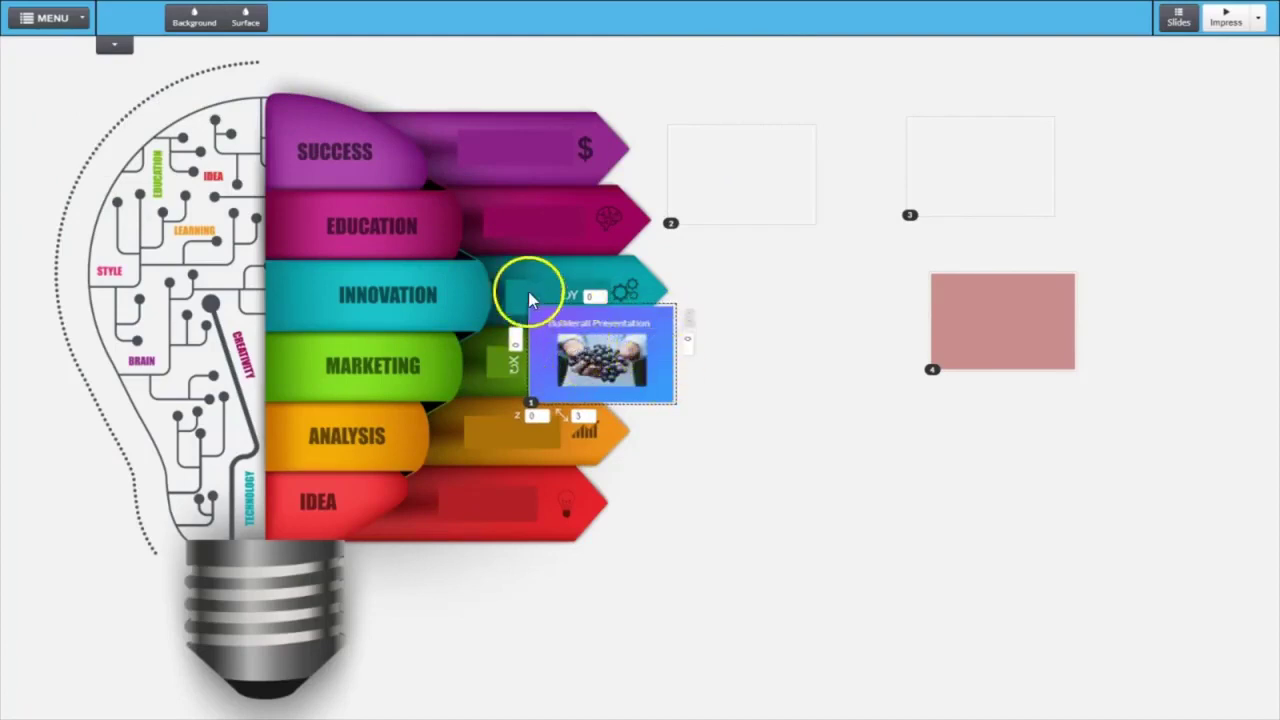
left_click_drag(732, 205, 608, 194)
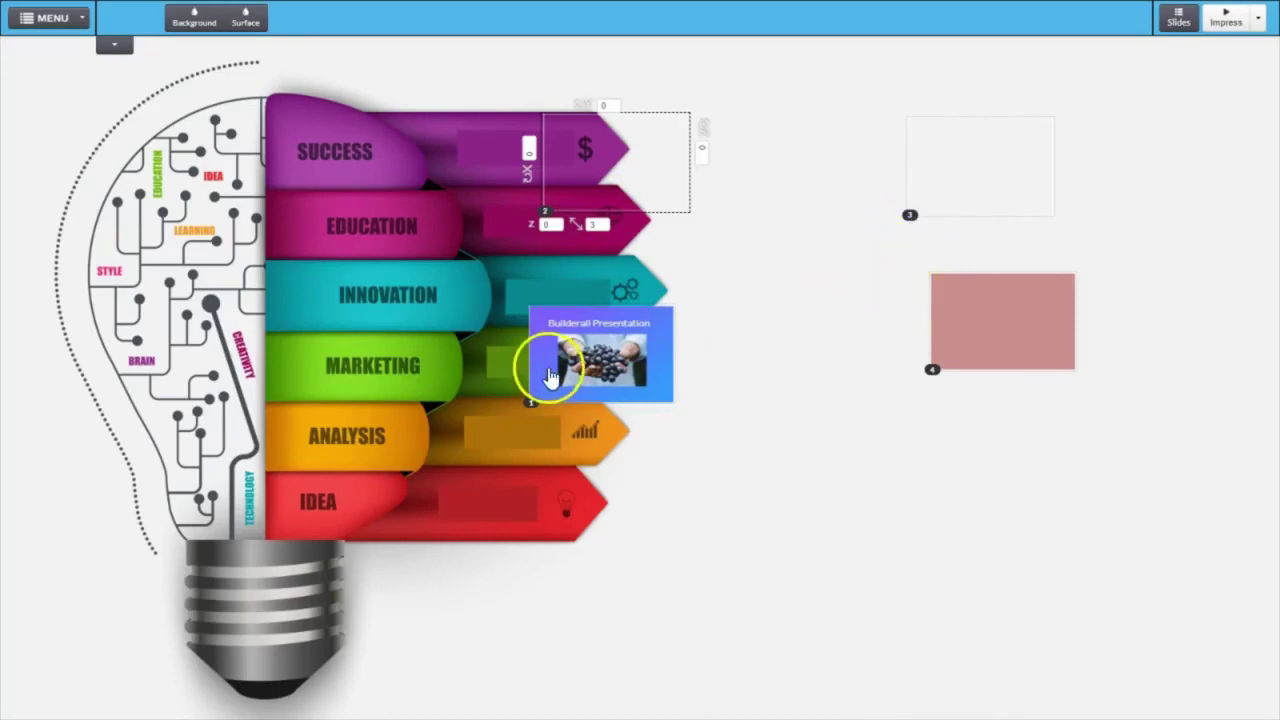
left_click_drag(566, 370, 761, 348)
left_click(937, 351)
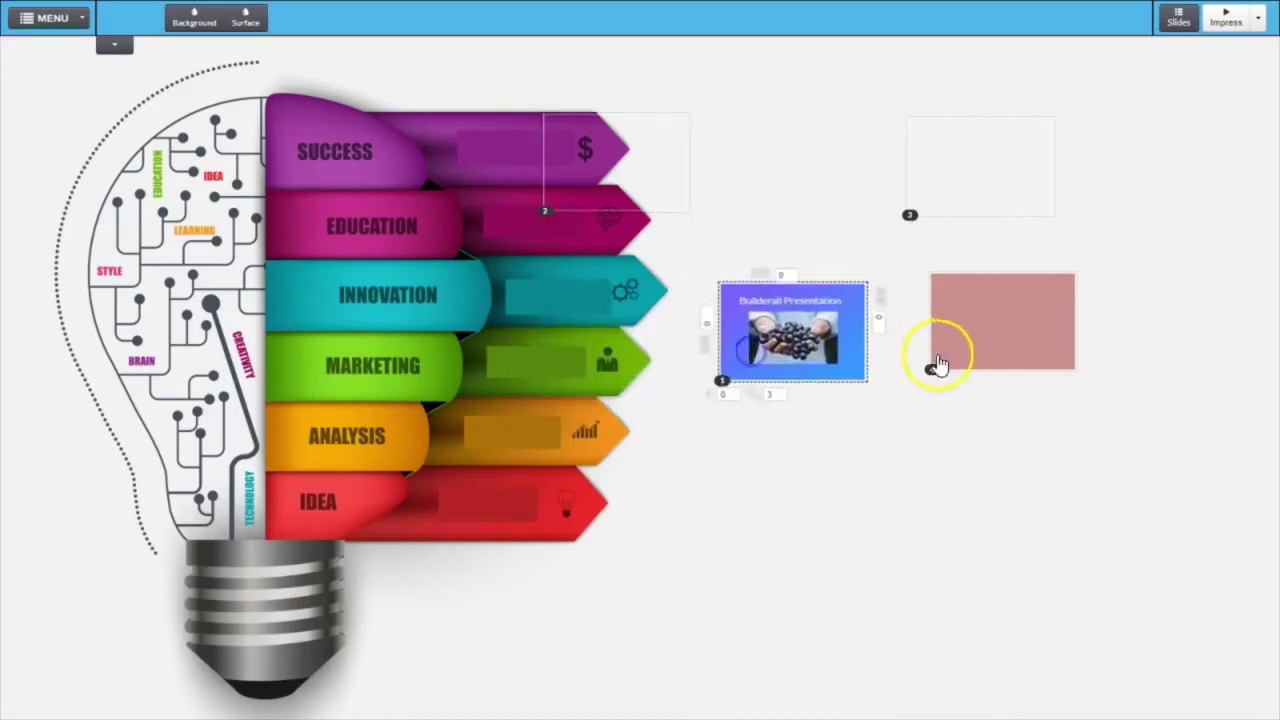
Move the pink slide 4 beneath slide 3, check it in the slide editor, and return to the overview.
left_click_drag(1020, 334, 995, 494)
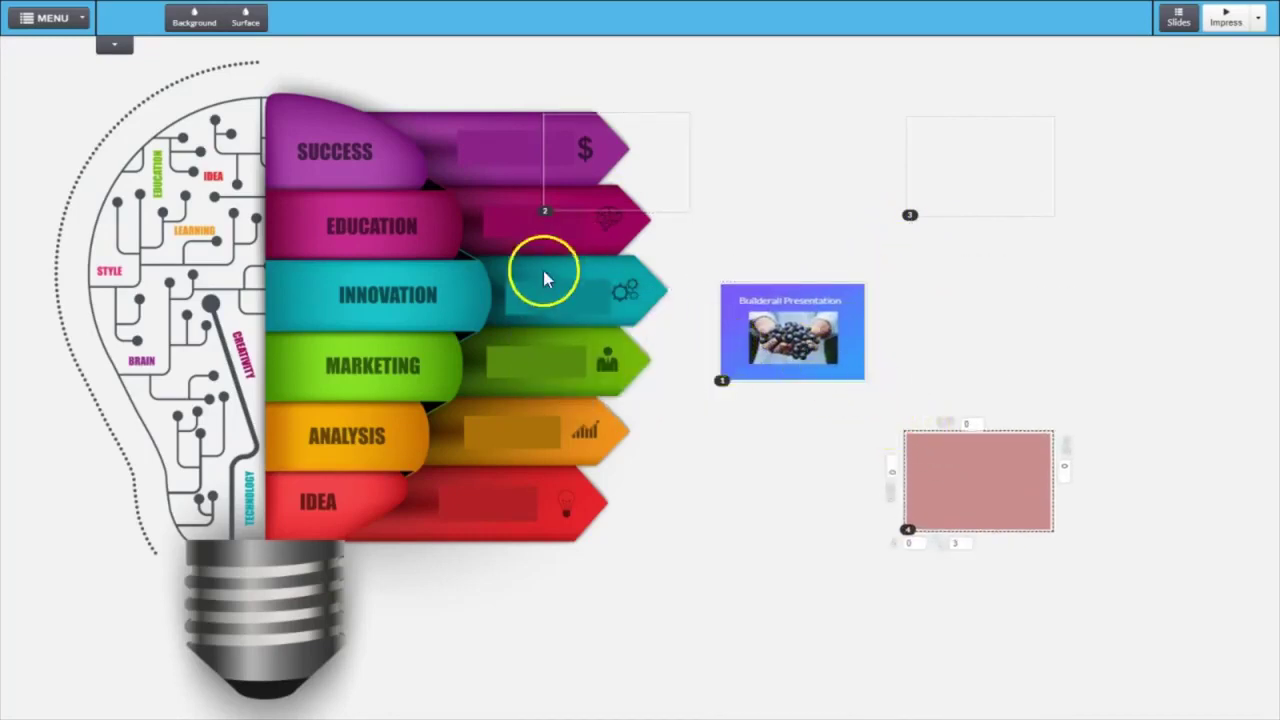
left_click(776, 347)
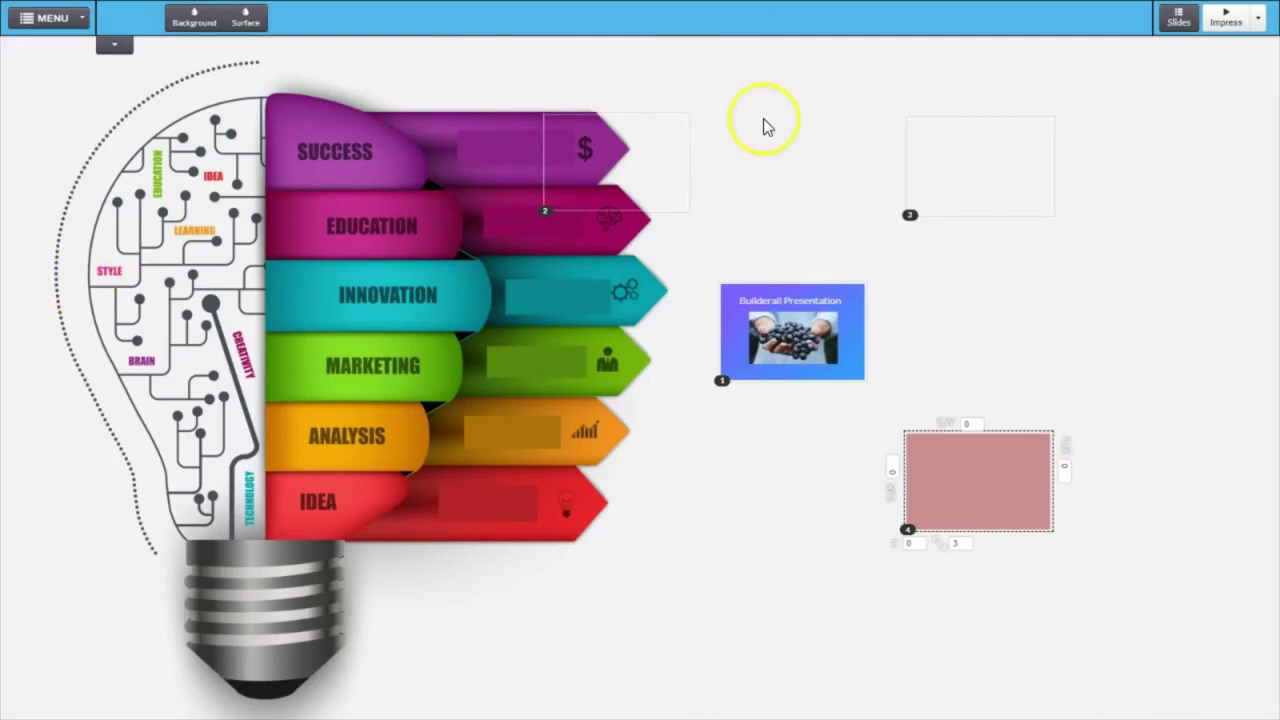
left_click(1178, 18)
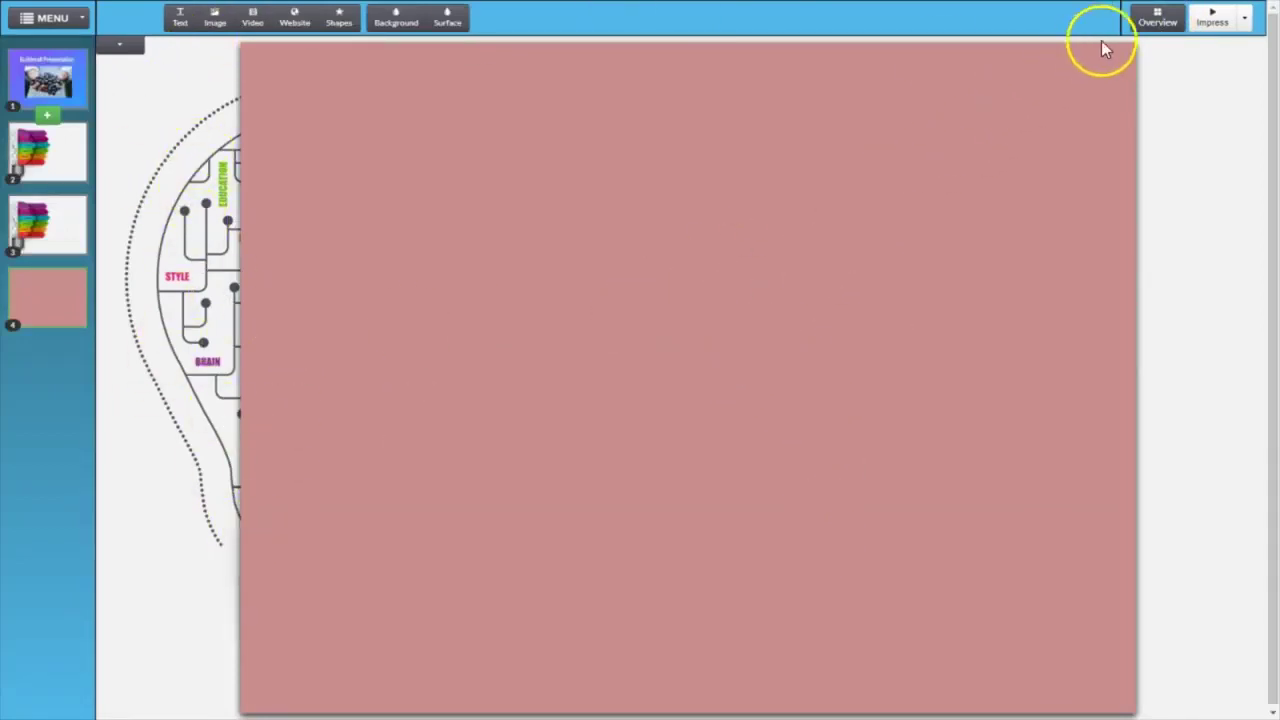
left_click(1172, 32)
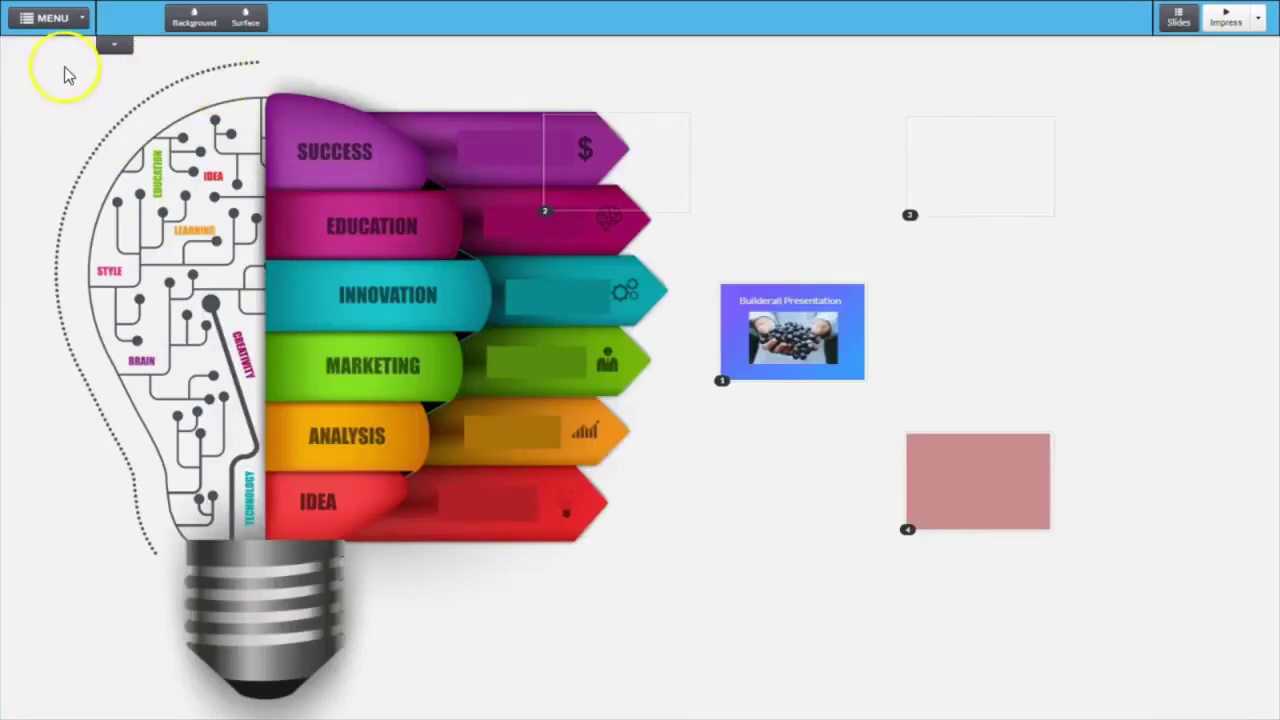
Keep Impress as the presentation style and start presenting the slides.
left_click(1257, 28)
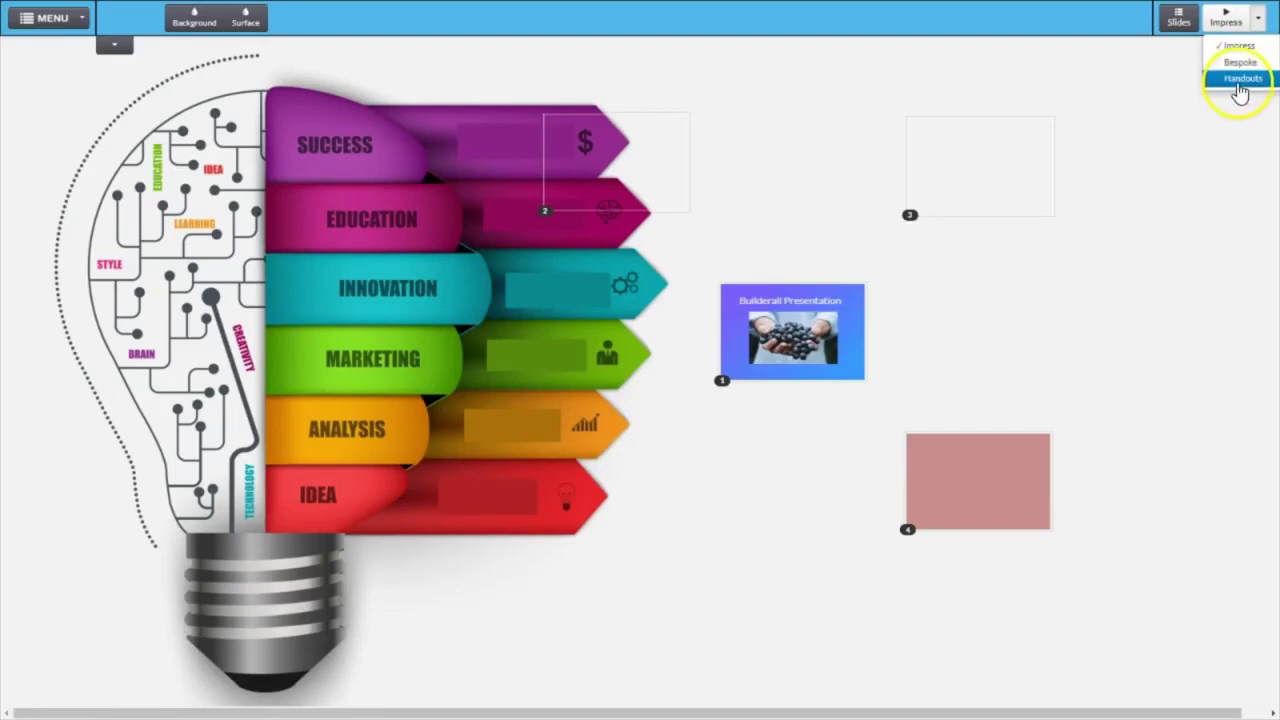
left_click(1240, 47)
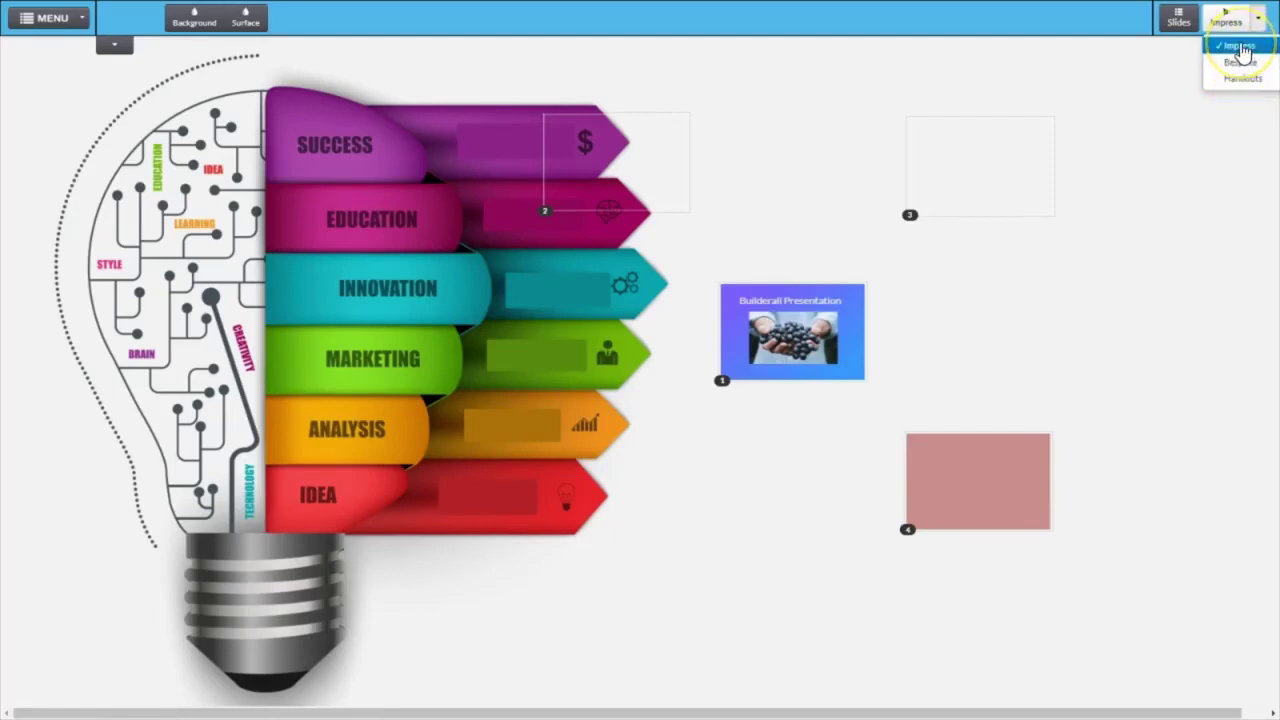
left_click(1232, 16)
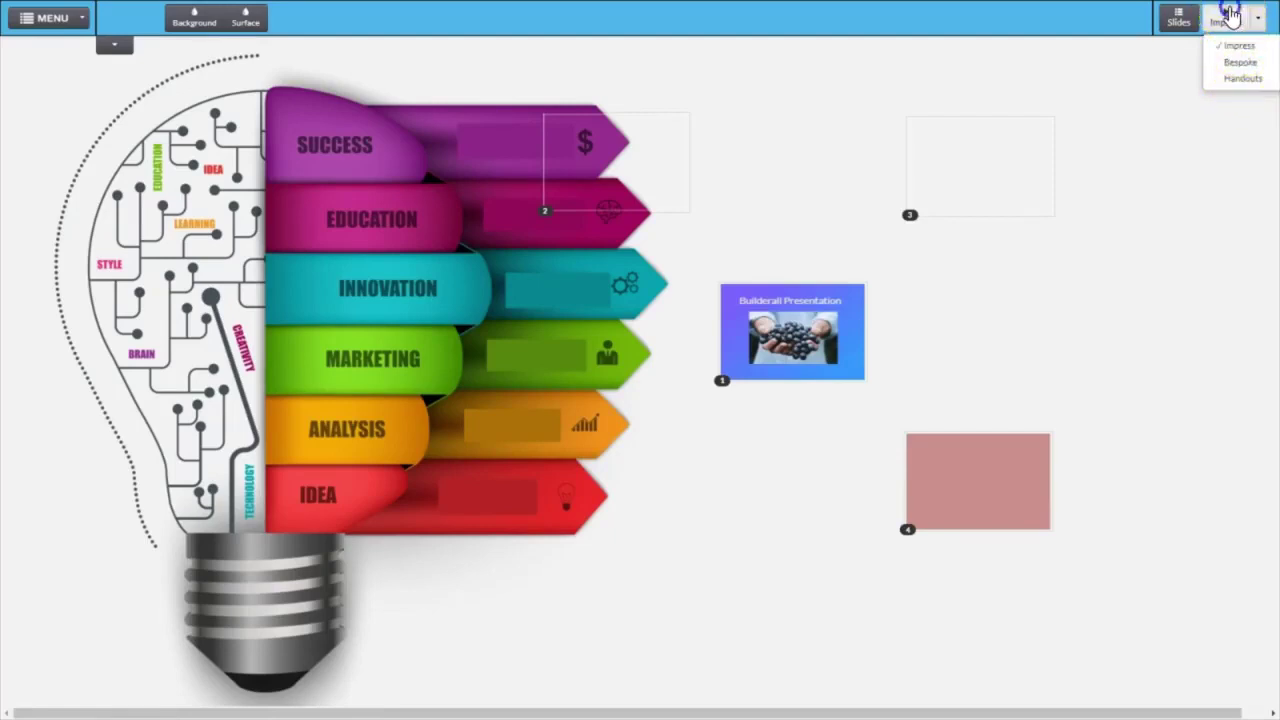
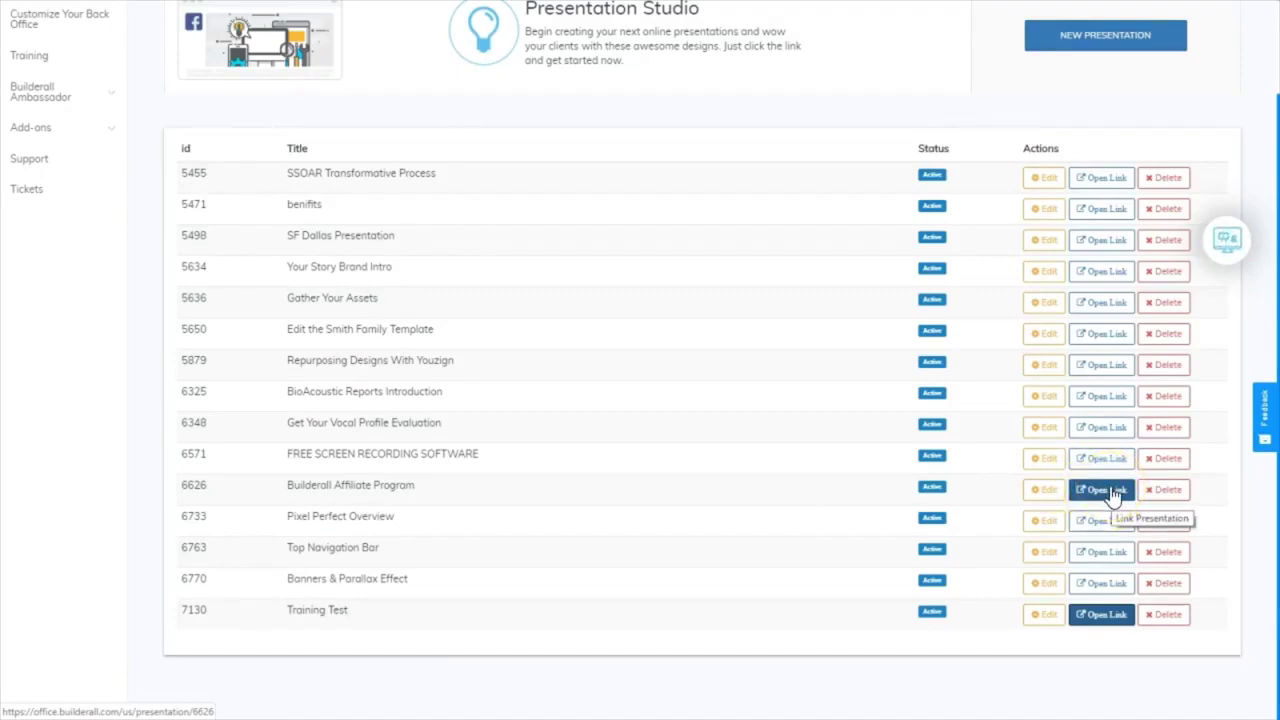
Open the Builderall Affiliate Program presentation for editing.
left_click(1046, 490)
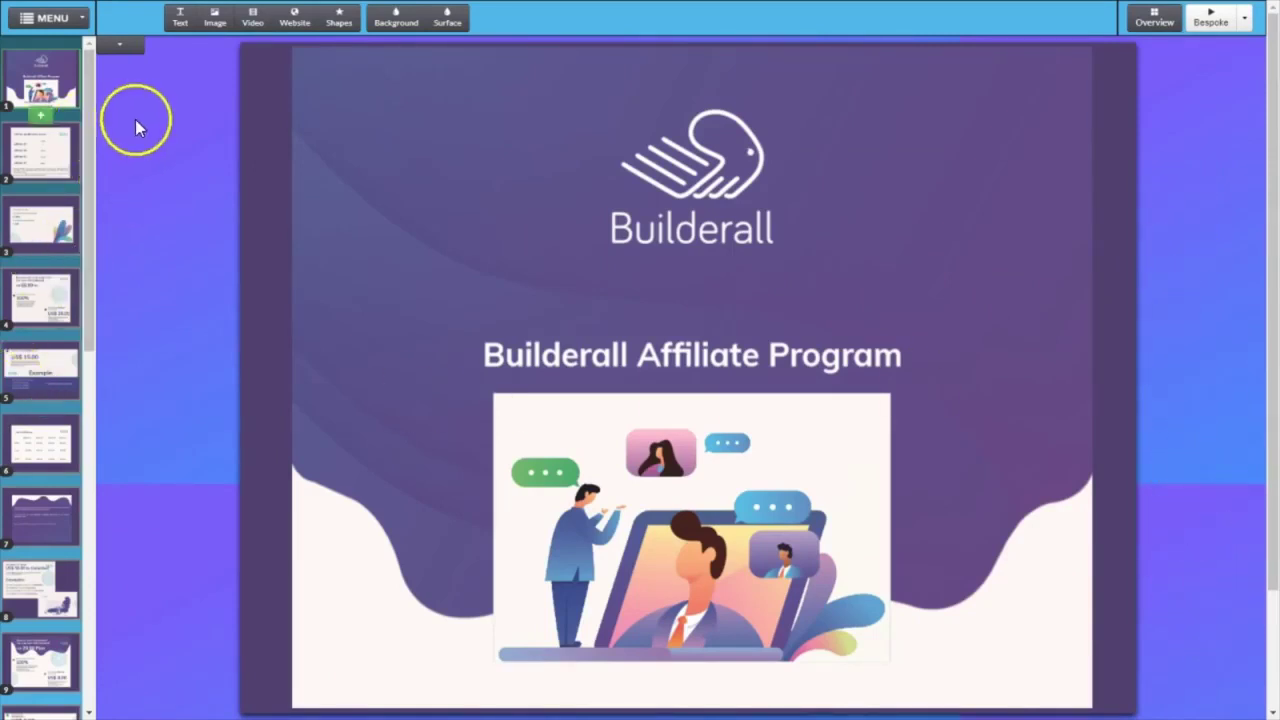
Browse the BA Elements folder for an image for the surface of all slides and leave without inserting one.
left_click(450, 22)
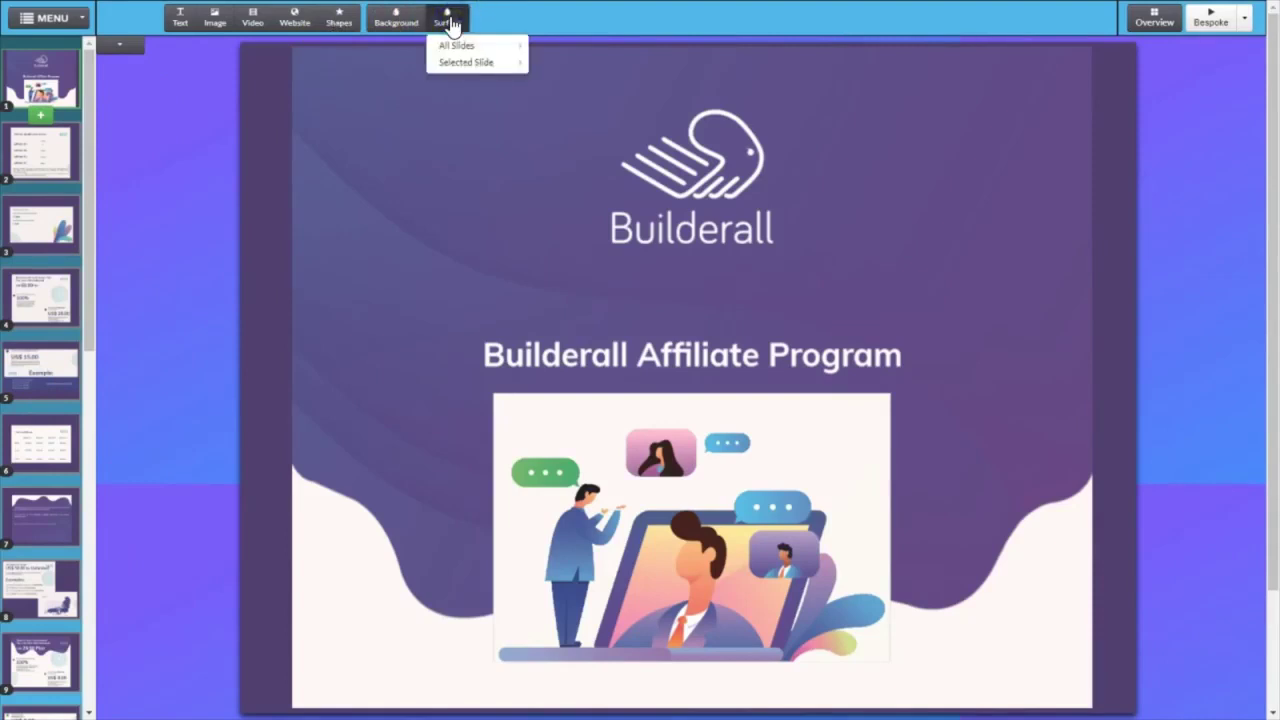
left_click(457, 44)
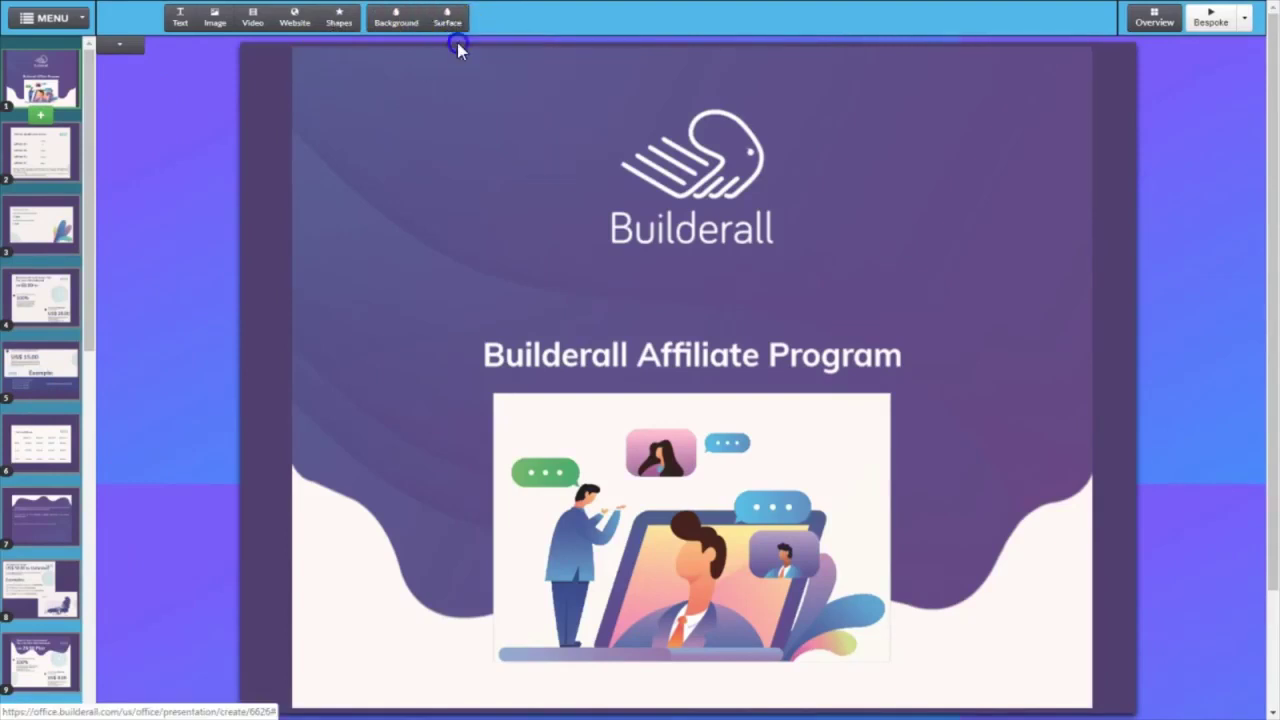
left_click(450, 22)
left_click(541, 160)
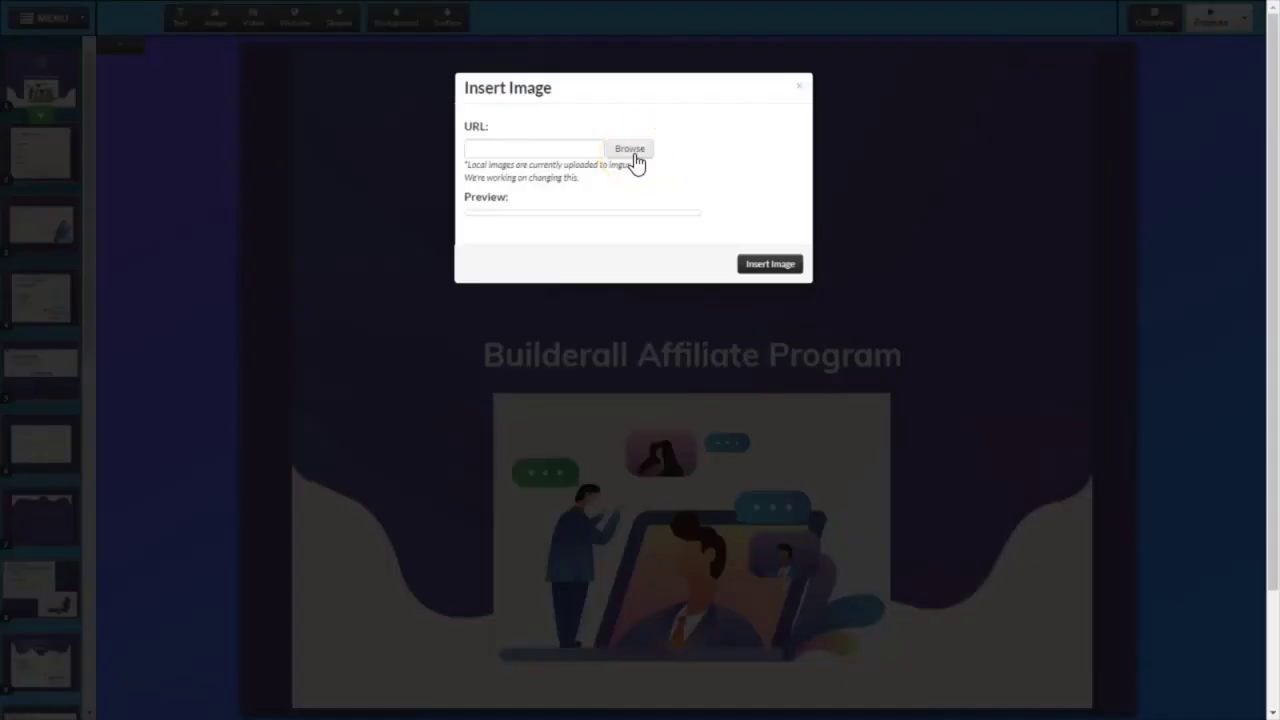
left_click(632, 152)
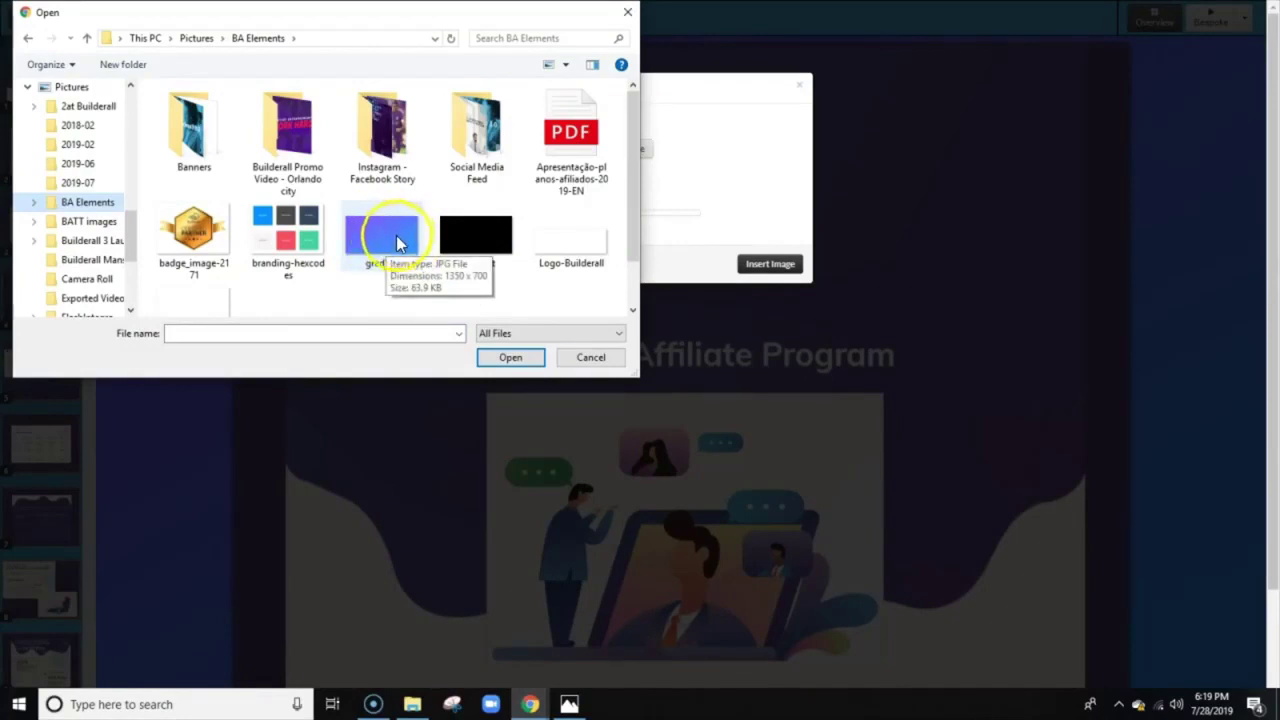
left_click(590, 360)
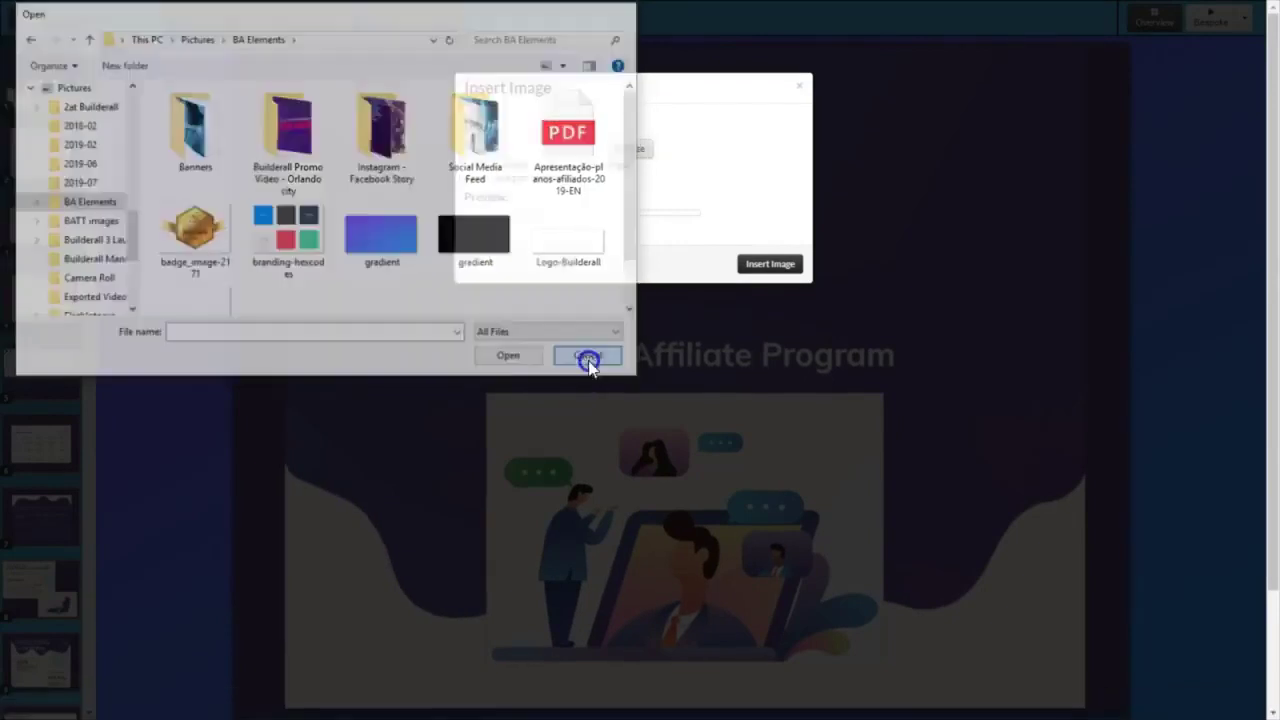
left_click(799, 86)
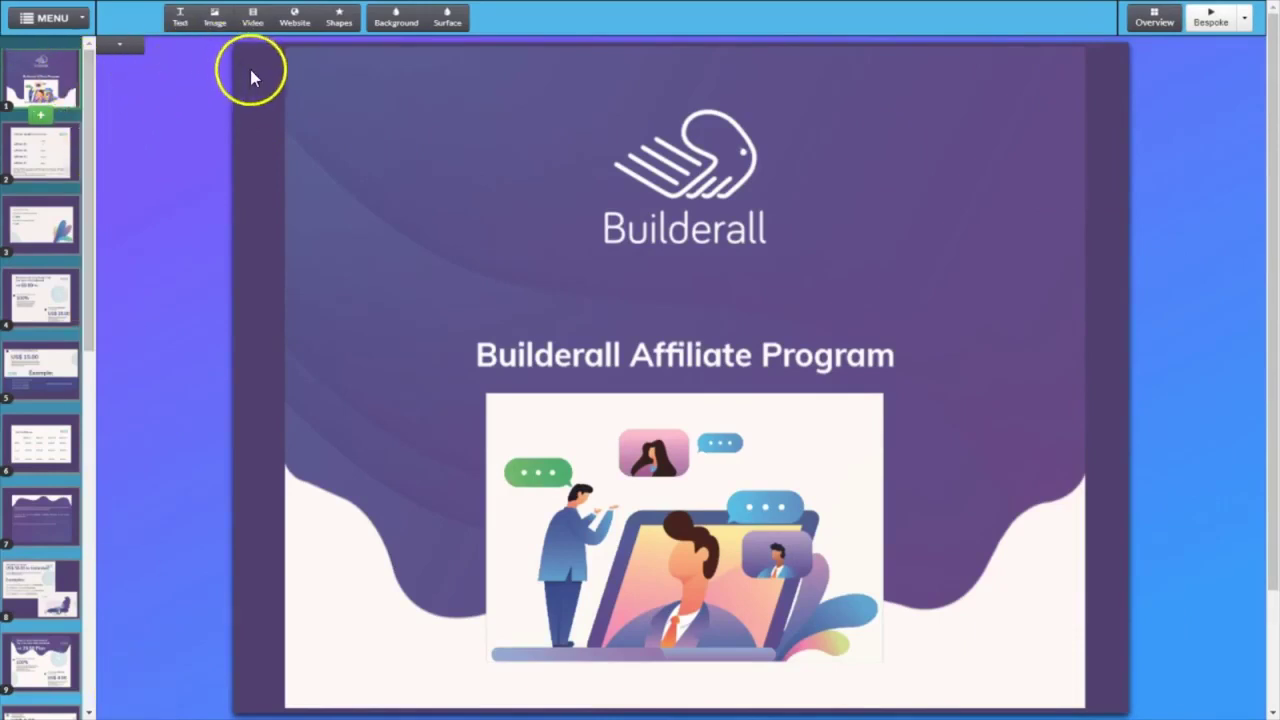
Look through the background choices for all slides and select the large image covering the first slide.
left_click(392, 24)
left_click(397, 46)
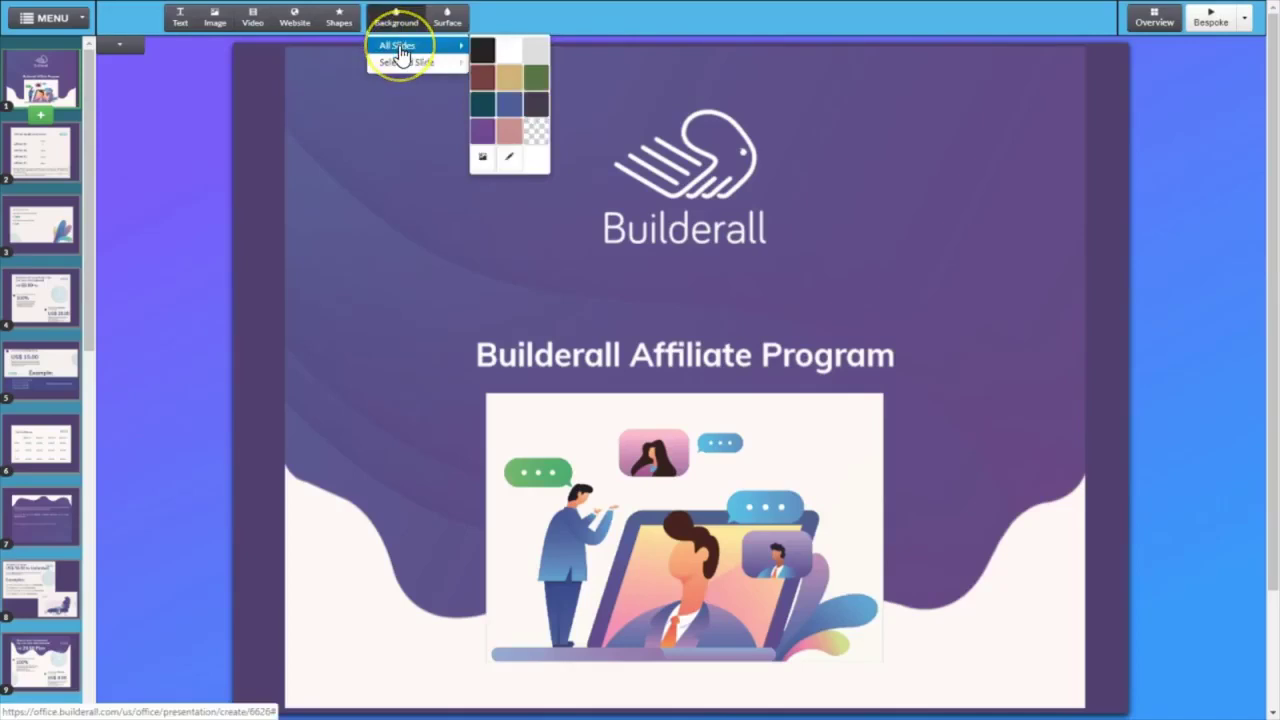
left_click(443, 49)
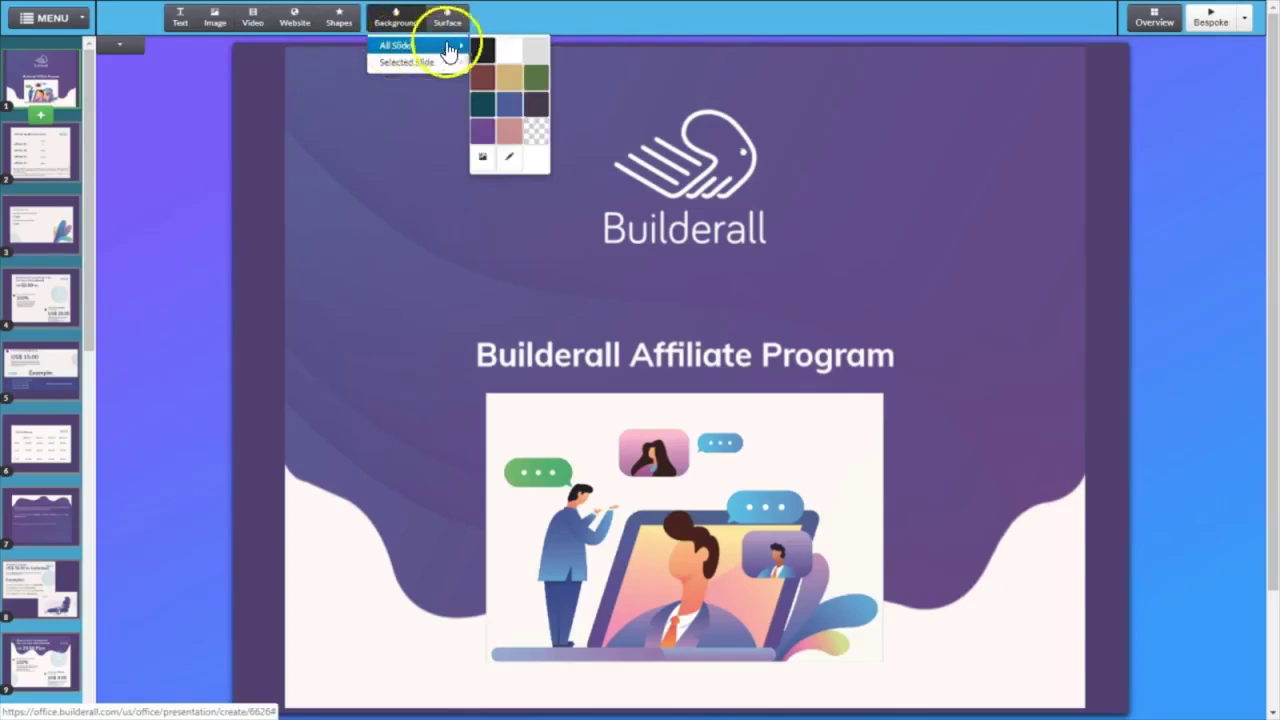
left_click(278, 70)
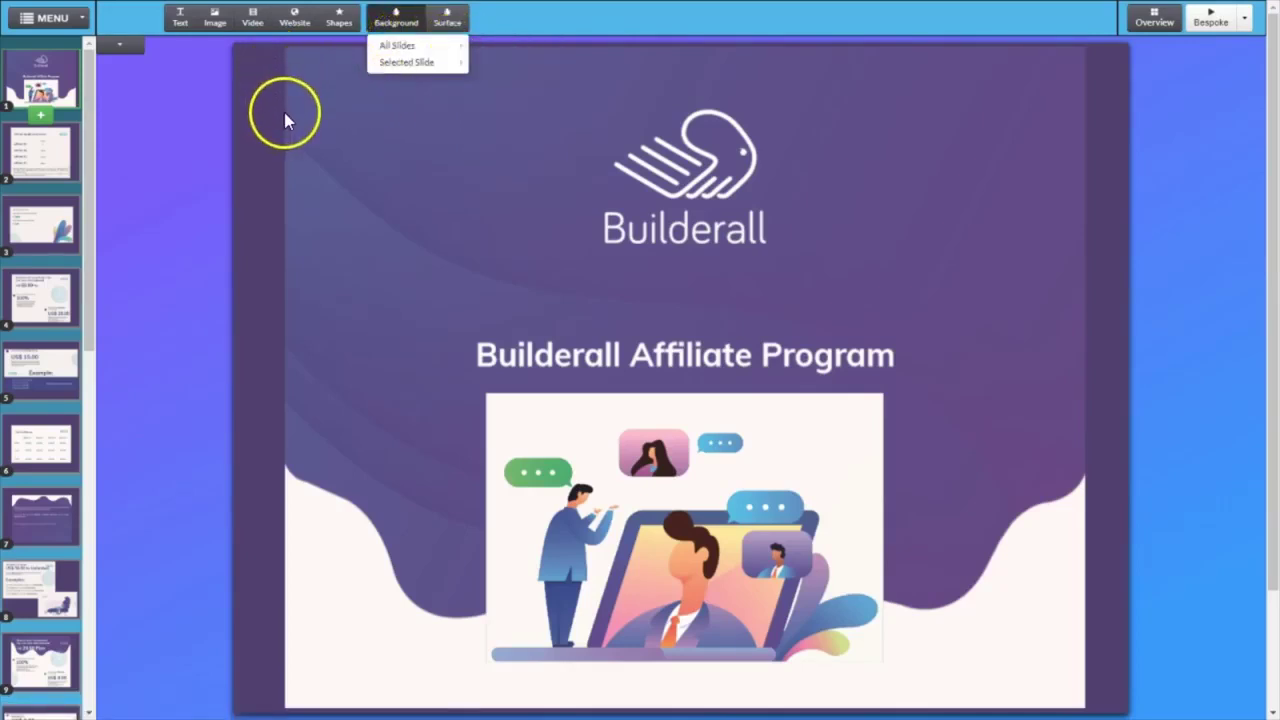
left_click(294, 95)
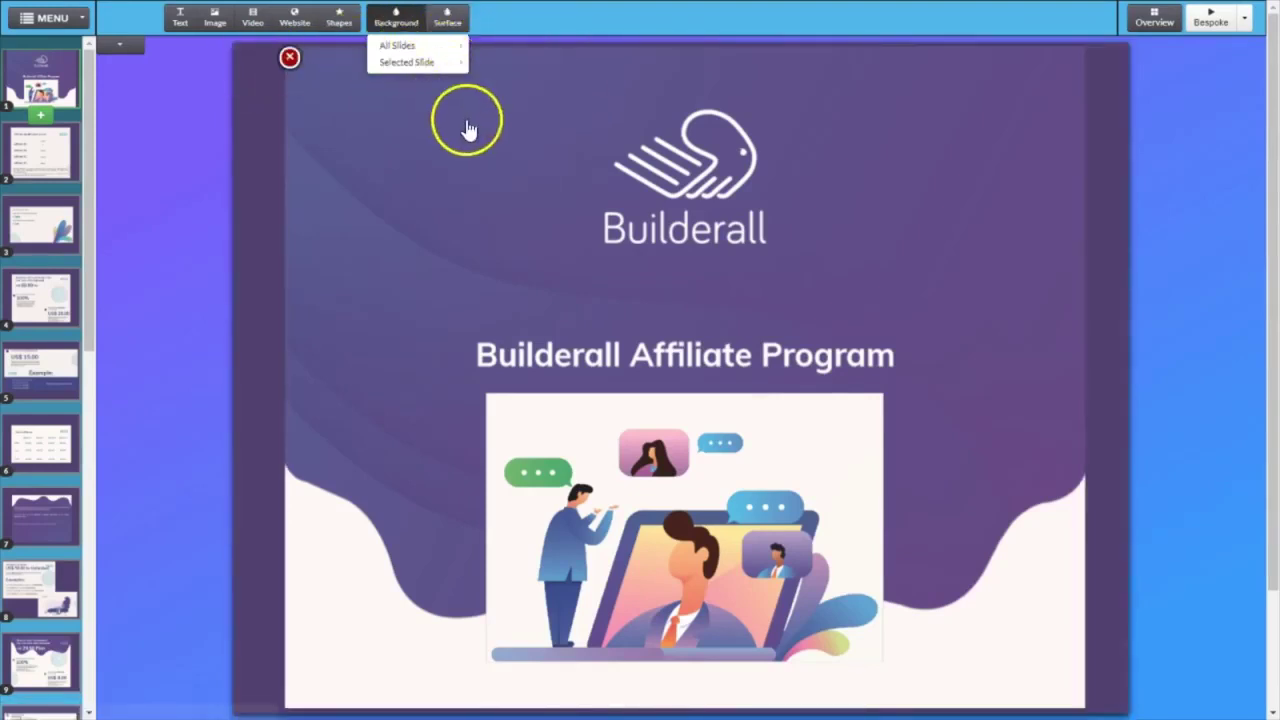
left_click(270, 98)
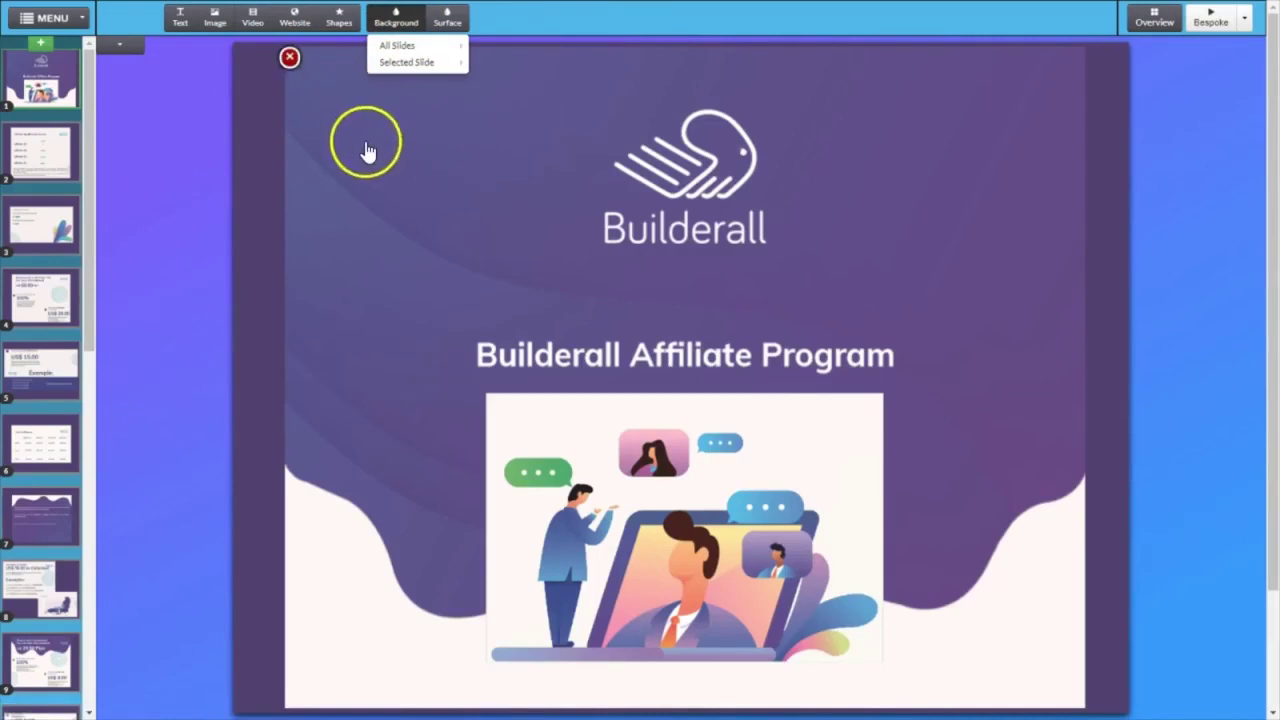
Browse the slide images in HOLD > presentation builder > Affiliate Compensation Slides and close the image dialogs without choosing a file.
left_click(214, 22)
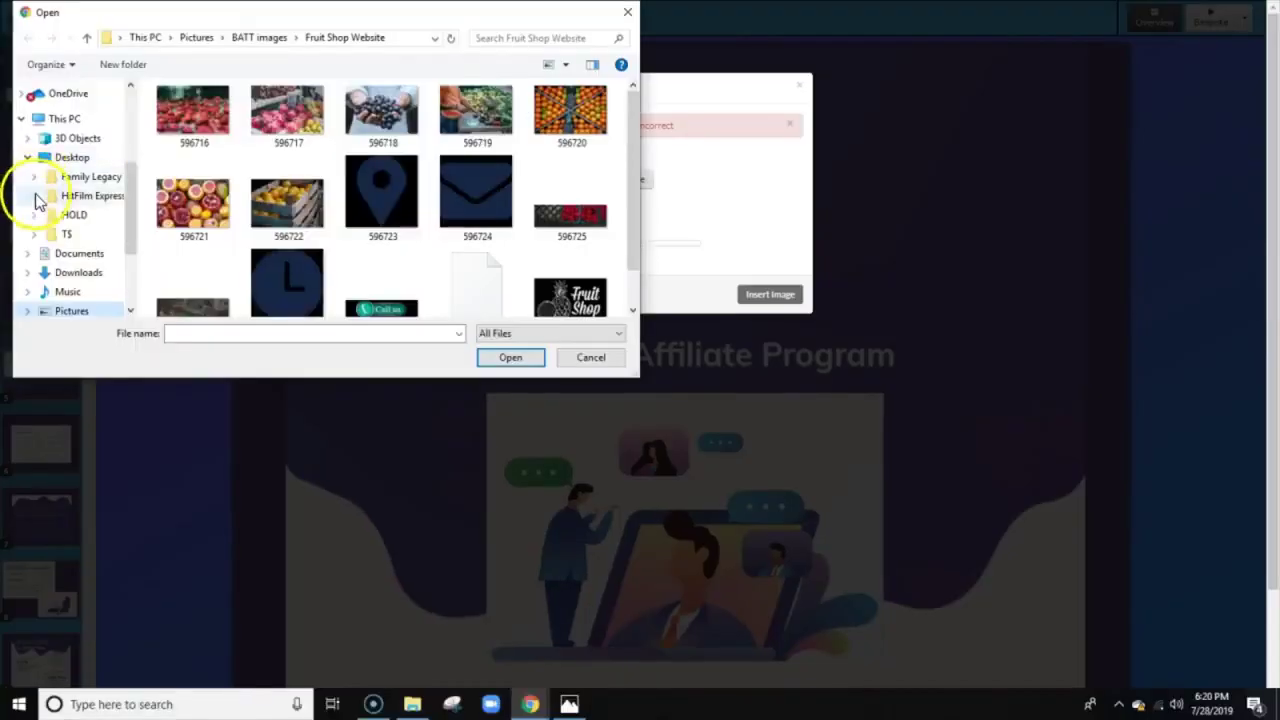
left_click(35, 216)
left_click(88, 228)
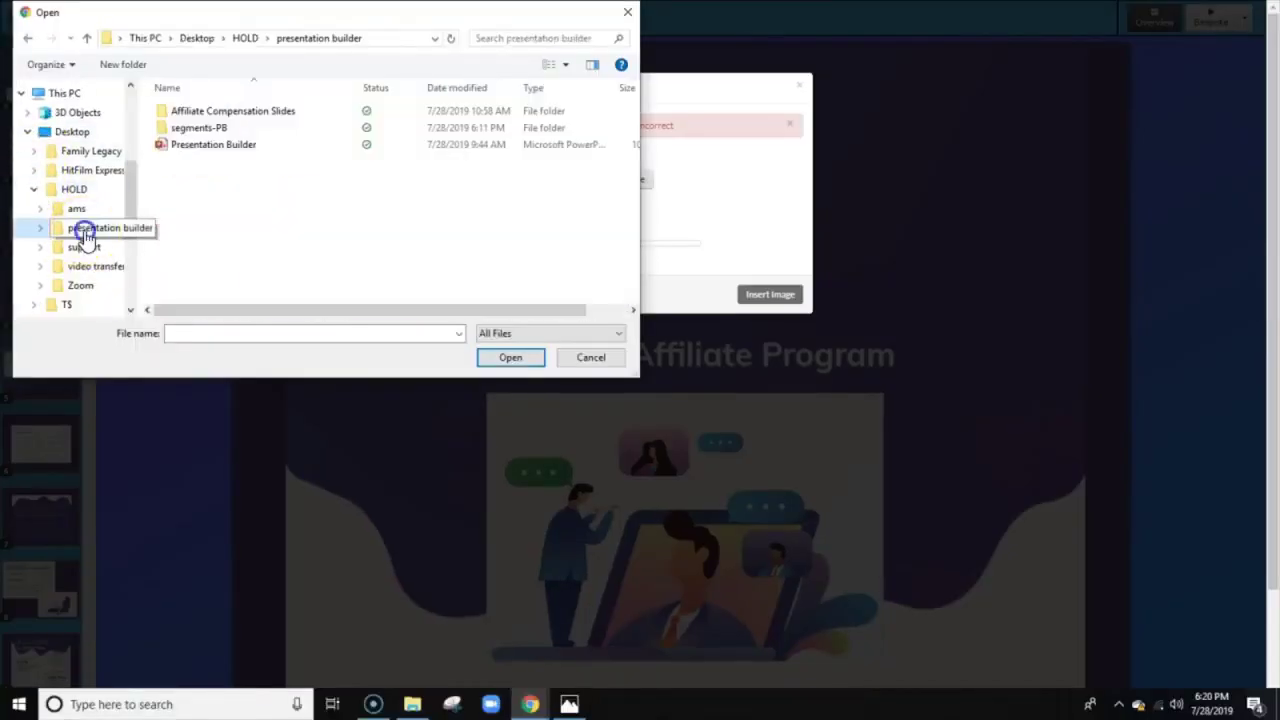
double_click(192, 110)
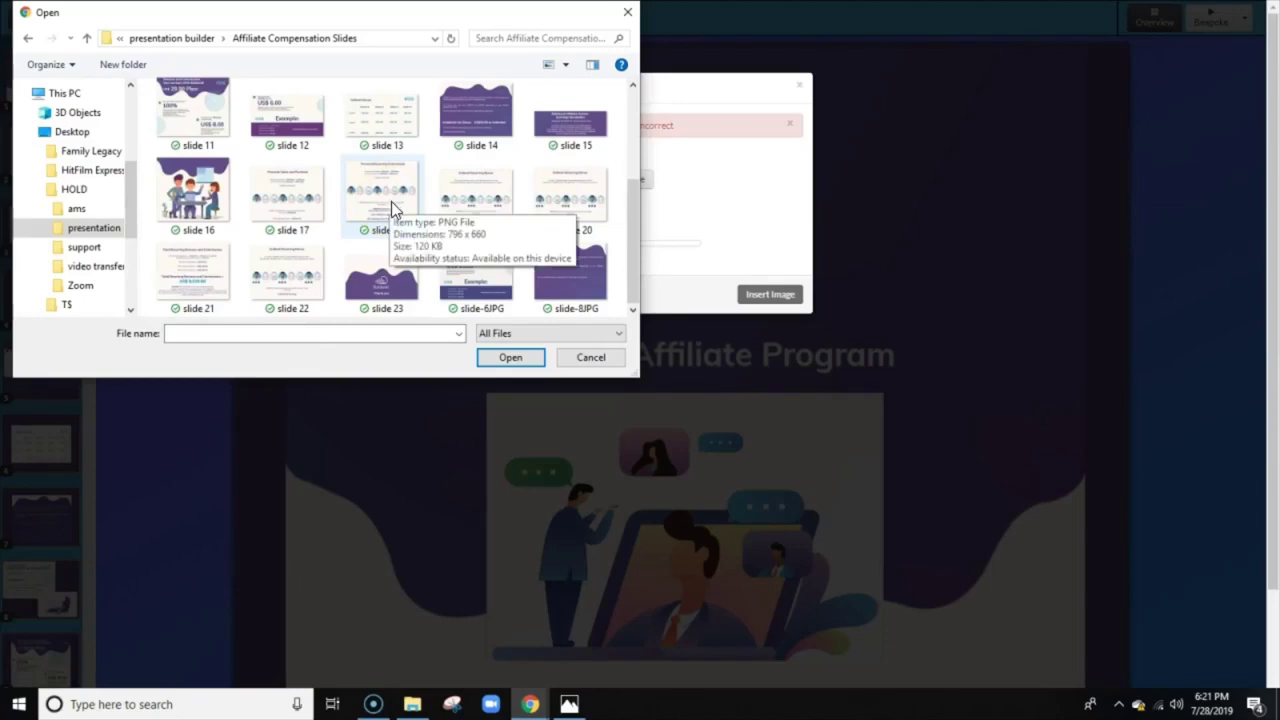
left_click(358, 204)
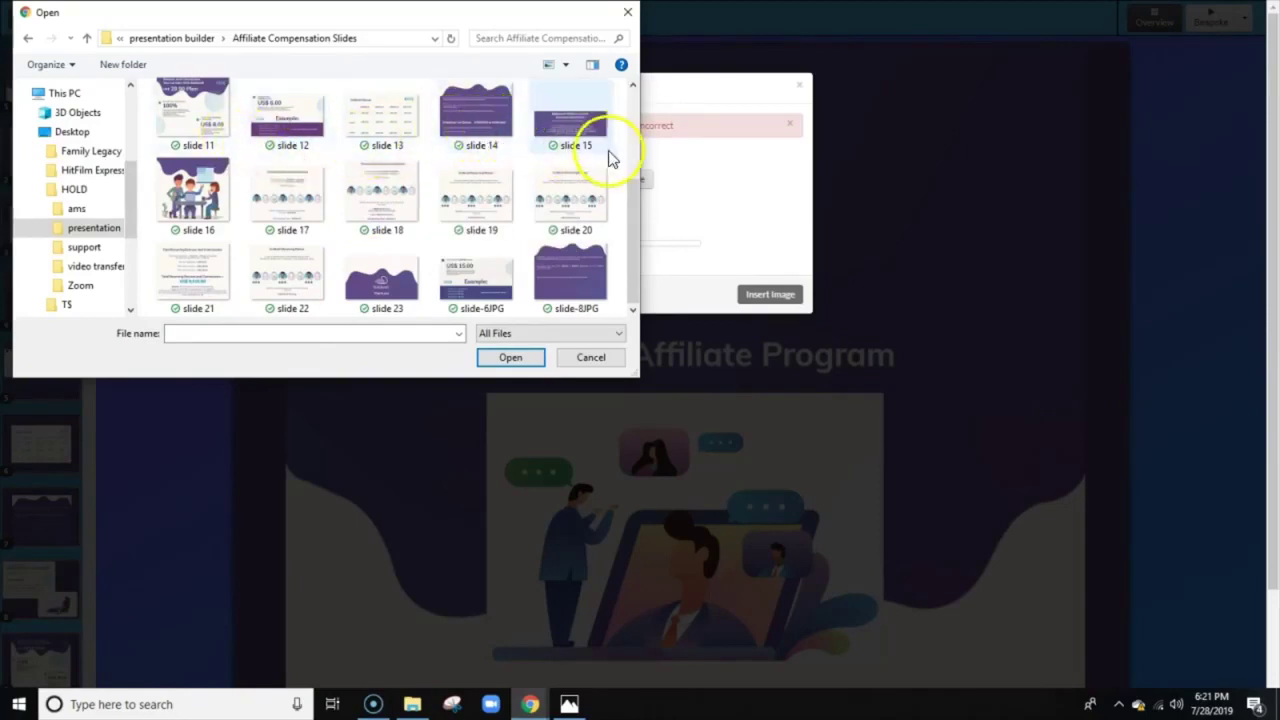
left_click_drag(626, 235, 623, 110)
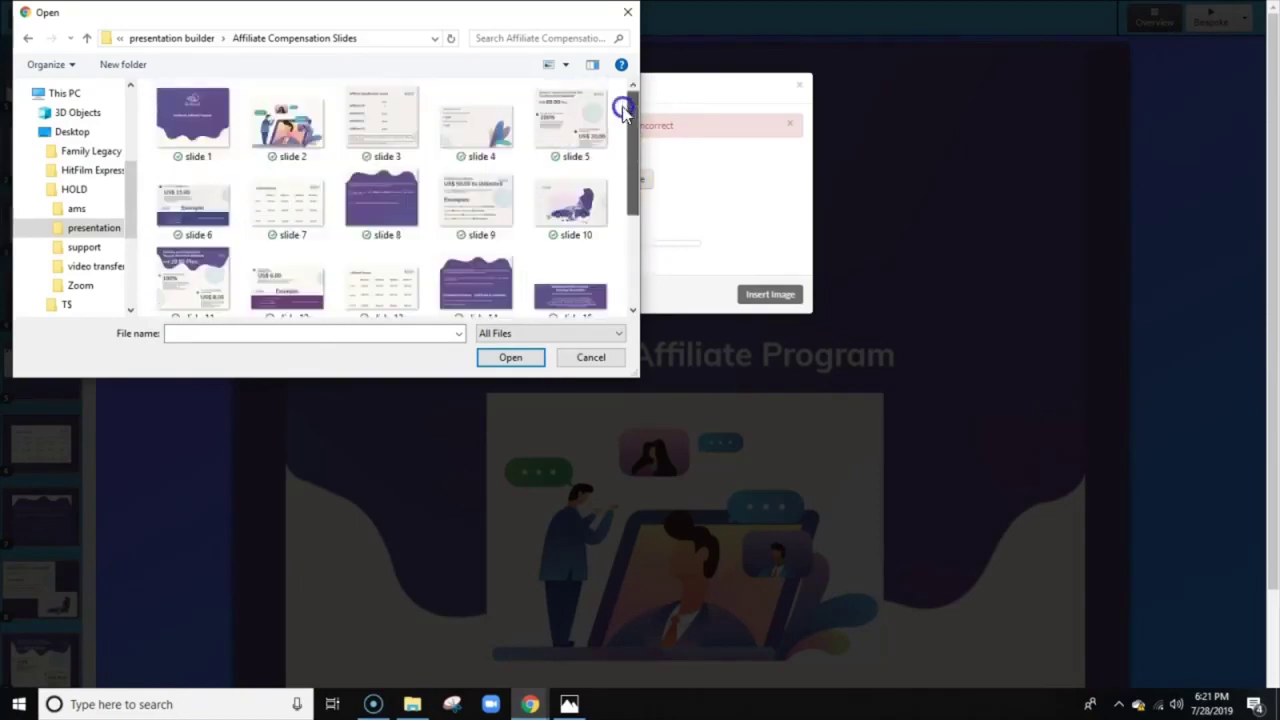
left_click(627, 12)
left_click(770, 294)
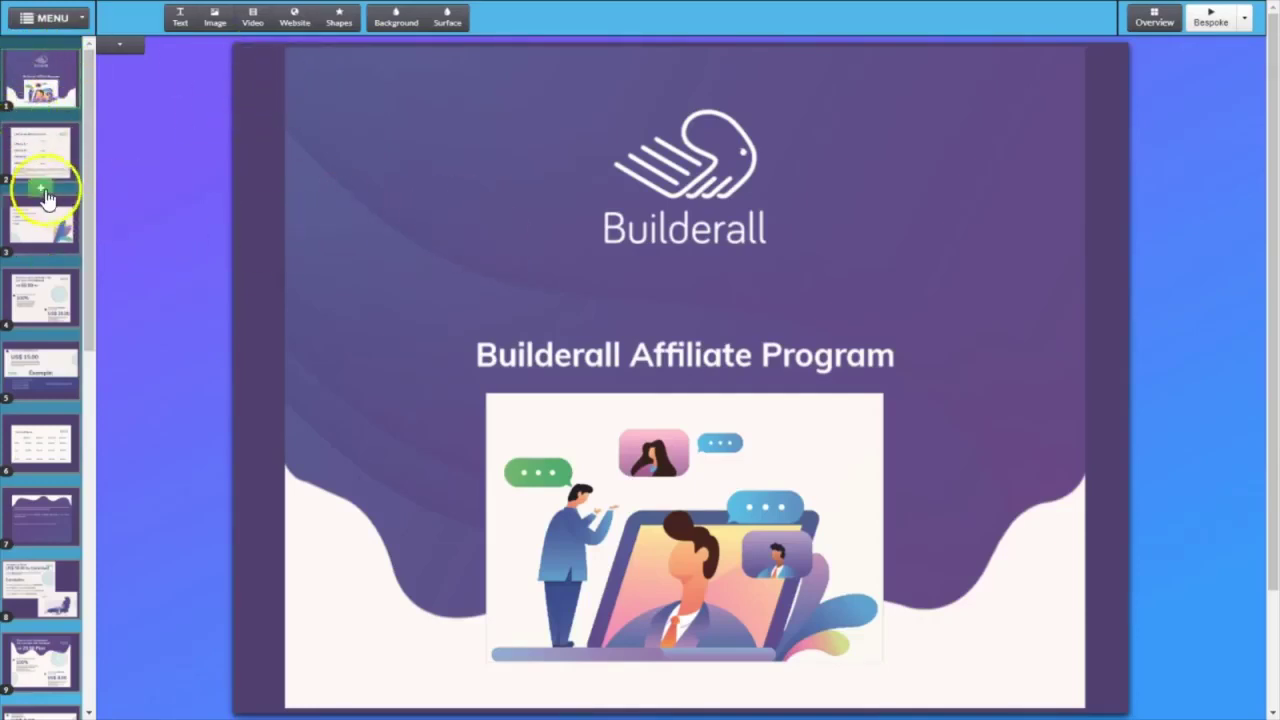
Try image 596722 on the first slide, enlarge it to about the artwork's width, move it lower, and delete it.
left_click(214, 22)
left_click(621, 178)
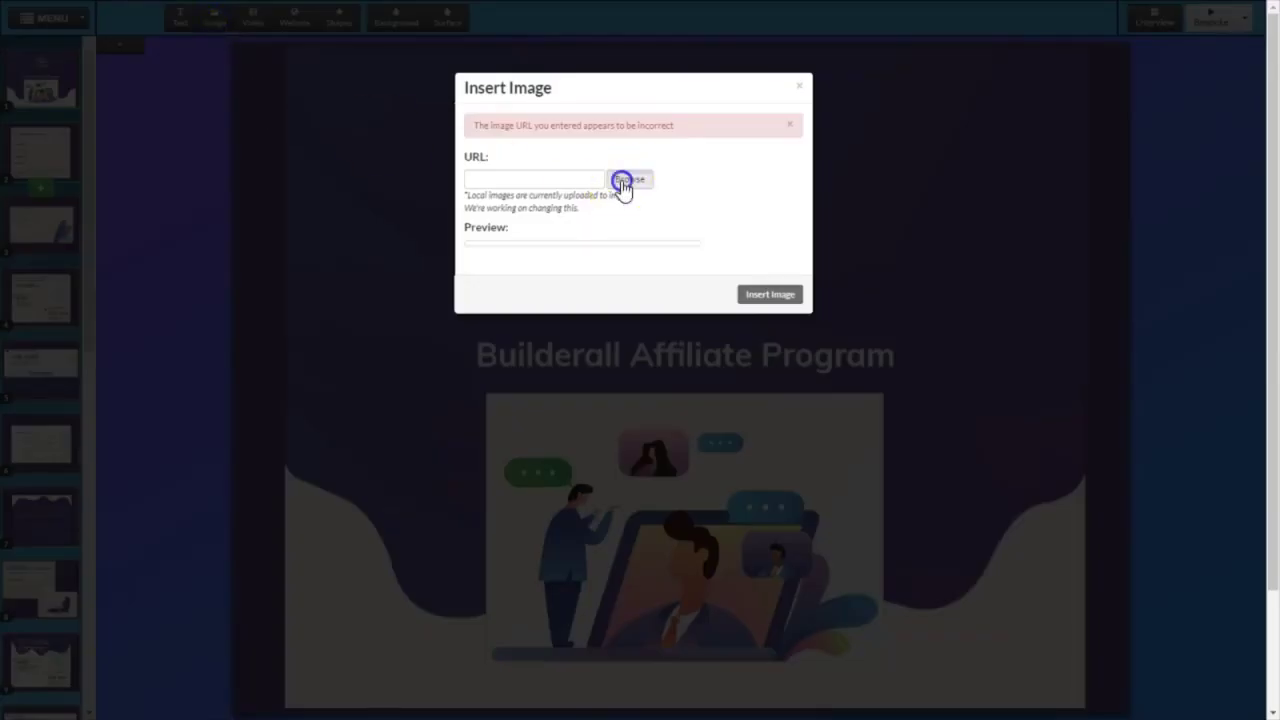
left_click(278, 212)
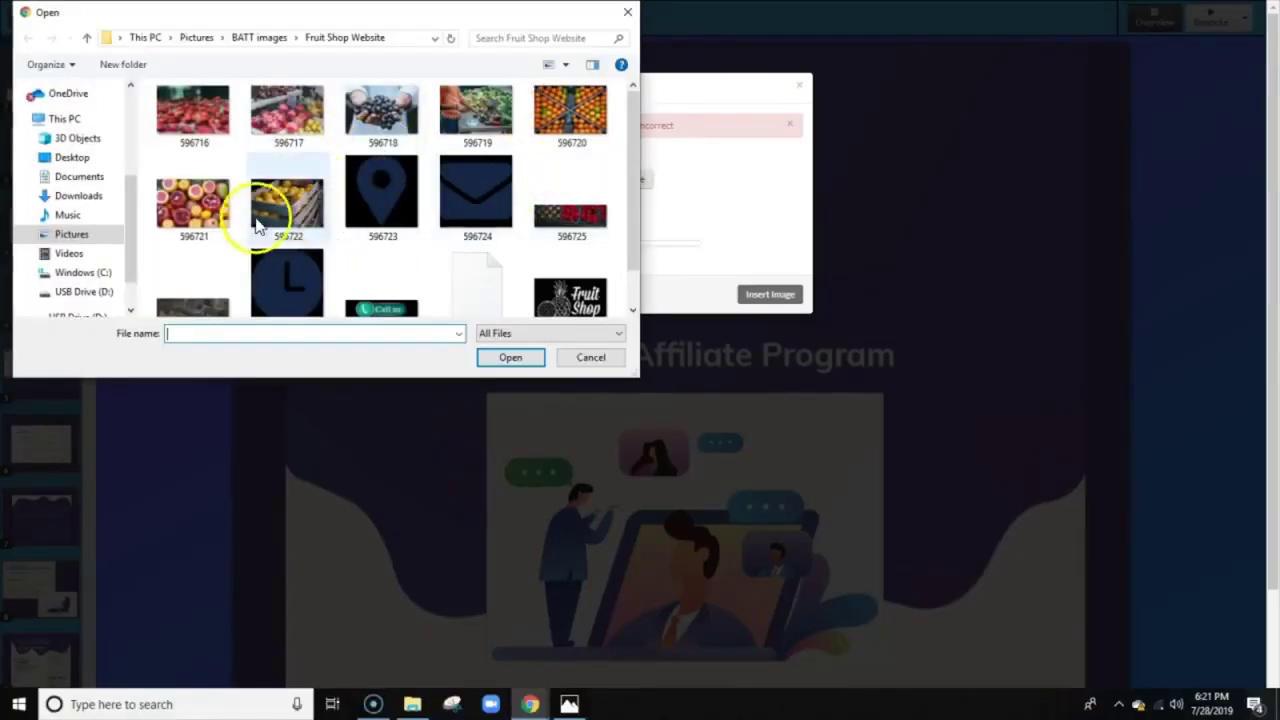
left_click(505, 357)
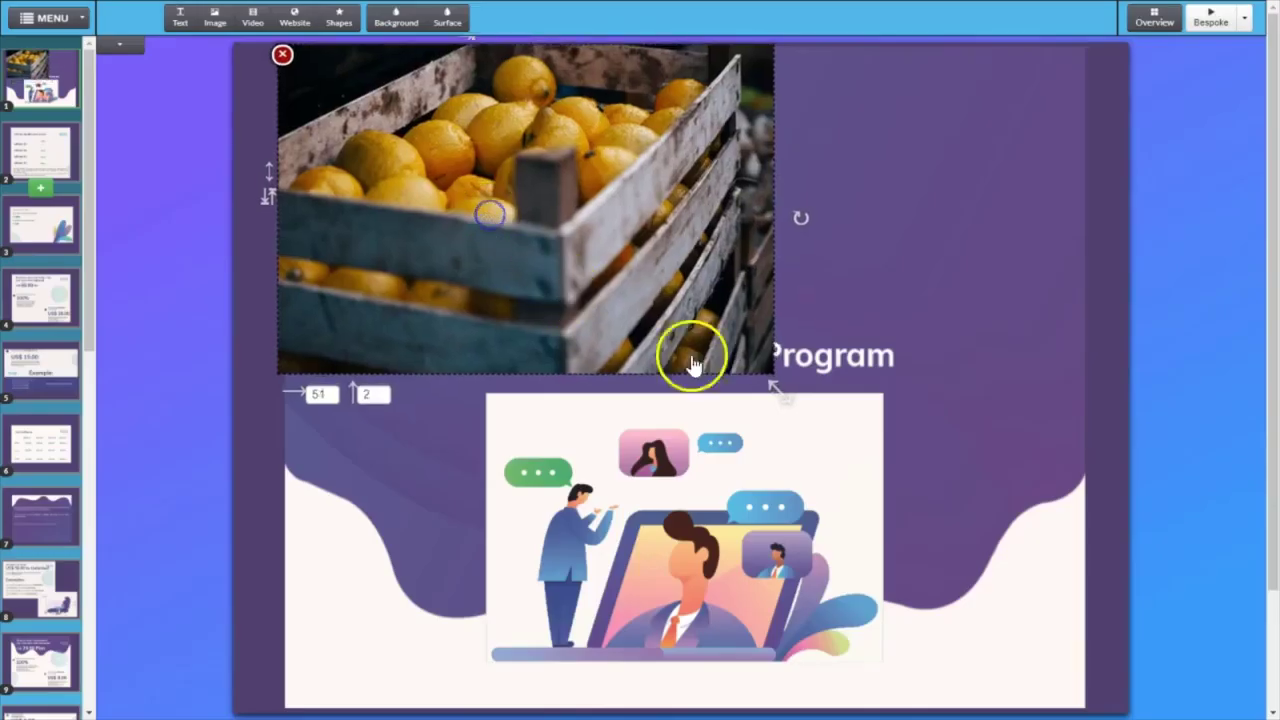
left_click_drag(775, 380, 994, 594)
left_click_drag(718, 284, 709, 371)
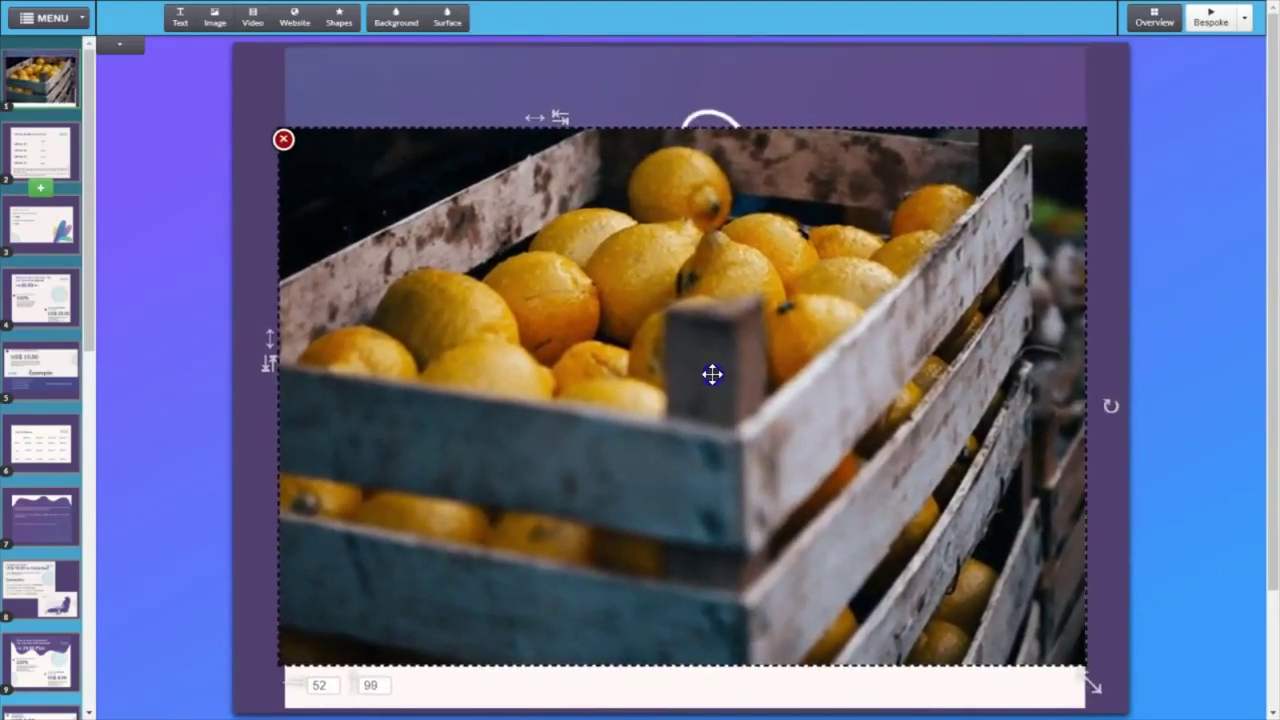
mouse_move(457, 243)
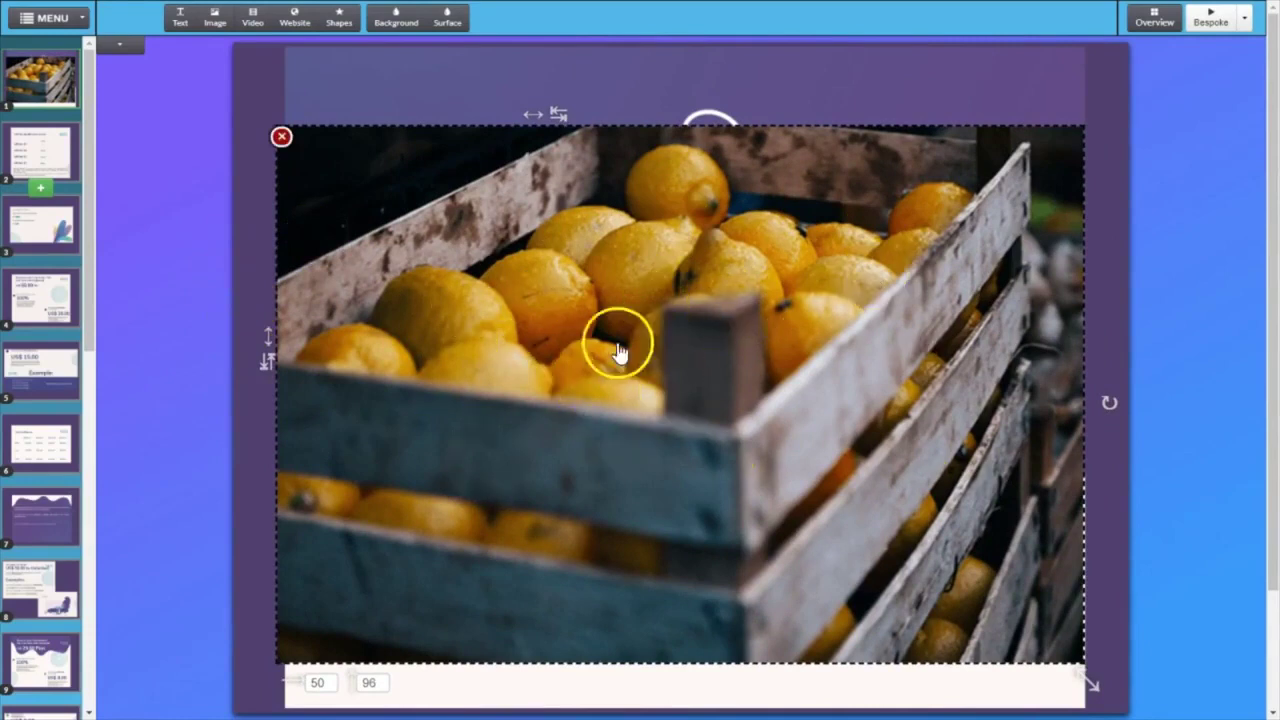
left_click(283, 136)
Review slides 2, 4 and 5 of the affiliate presentation and return to the title slide.
left_click(40, 150)
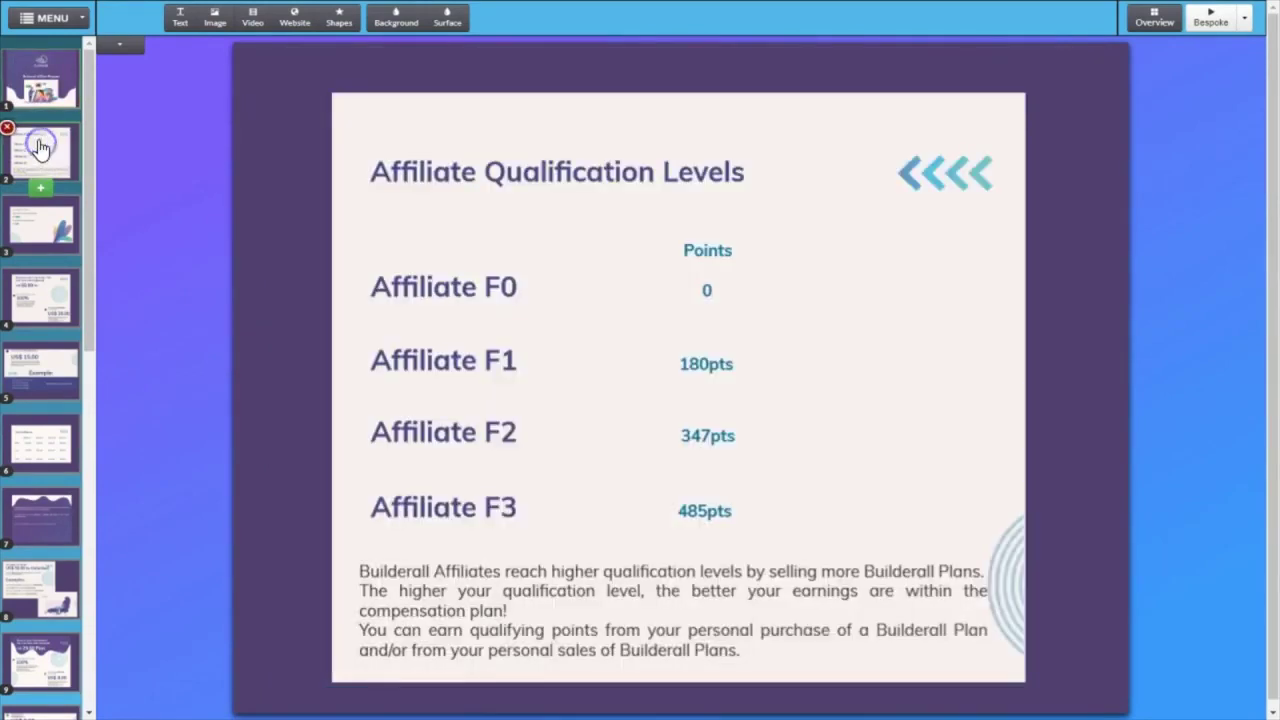
left_click(28, 294)
left_click(38, 393)
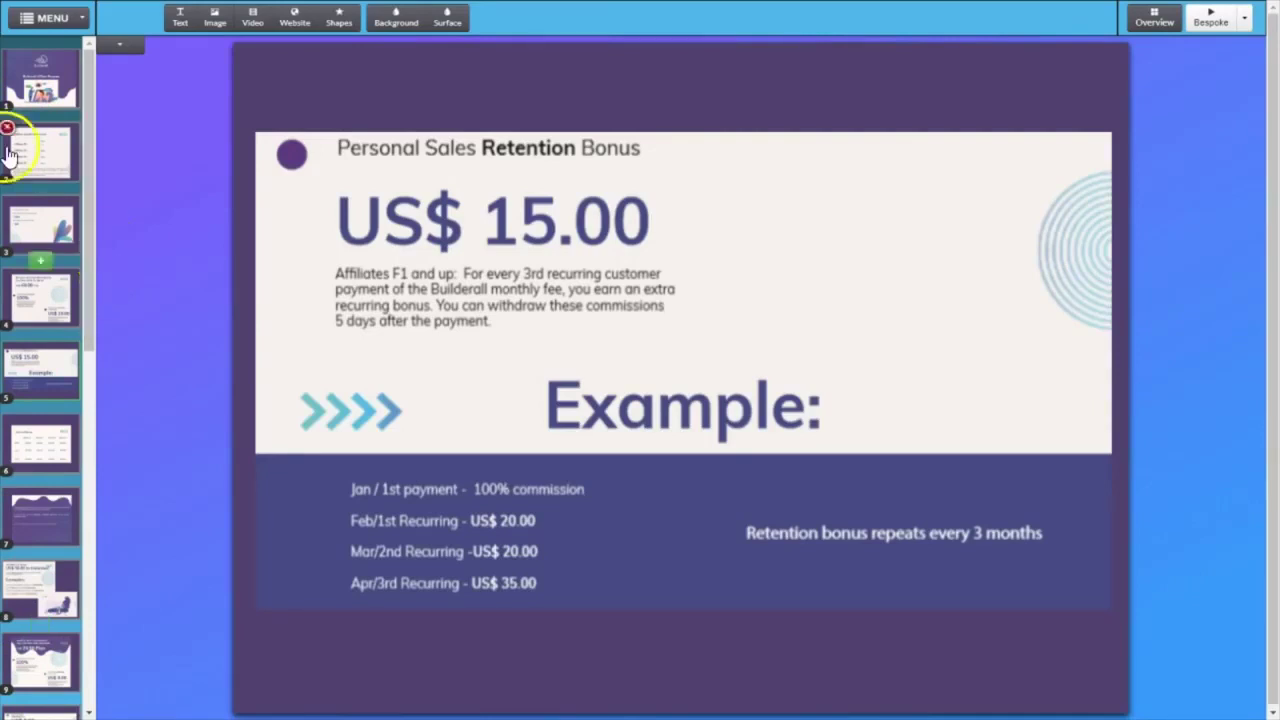
left_click(88, 110)
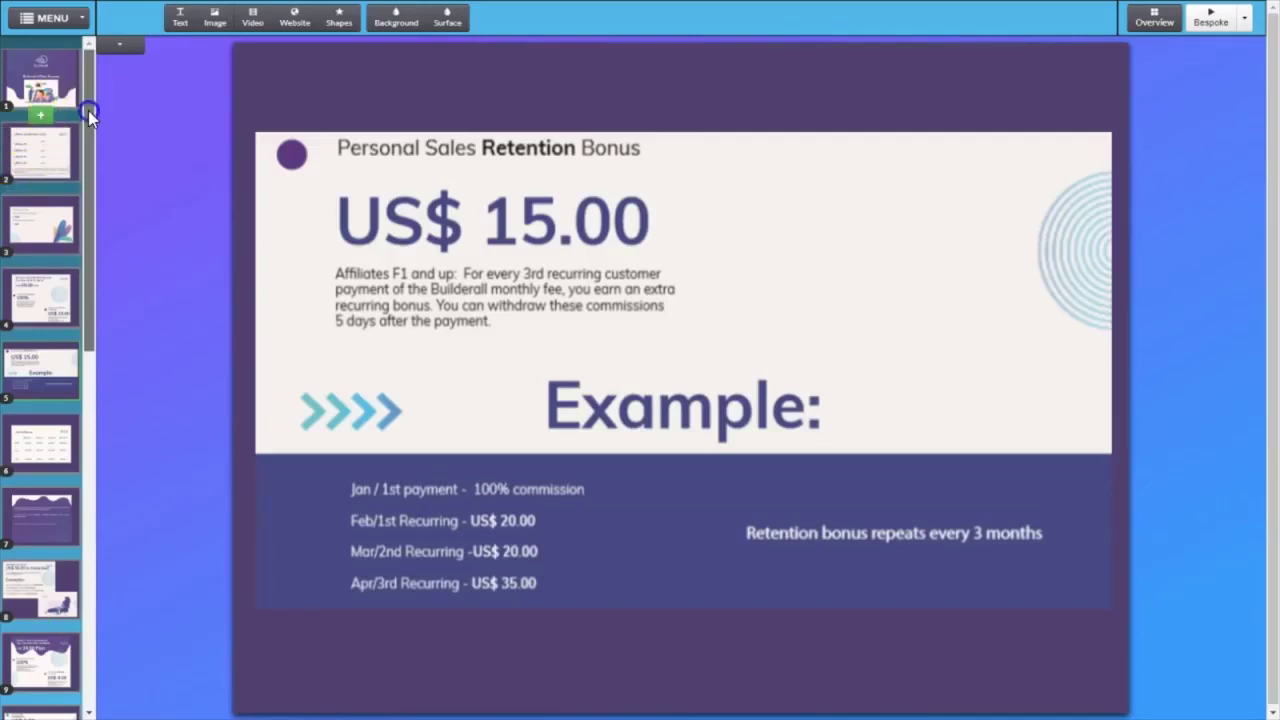
left_click(40, 78)
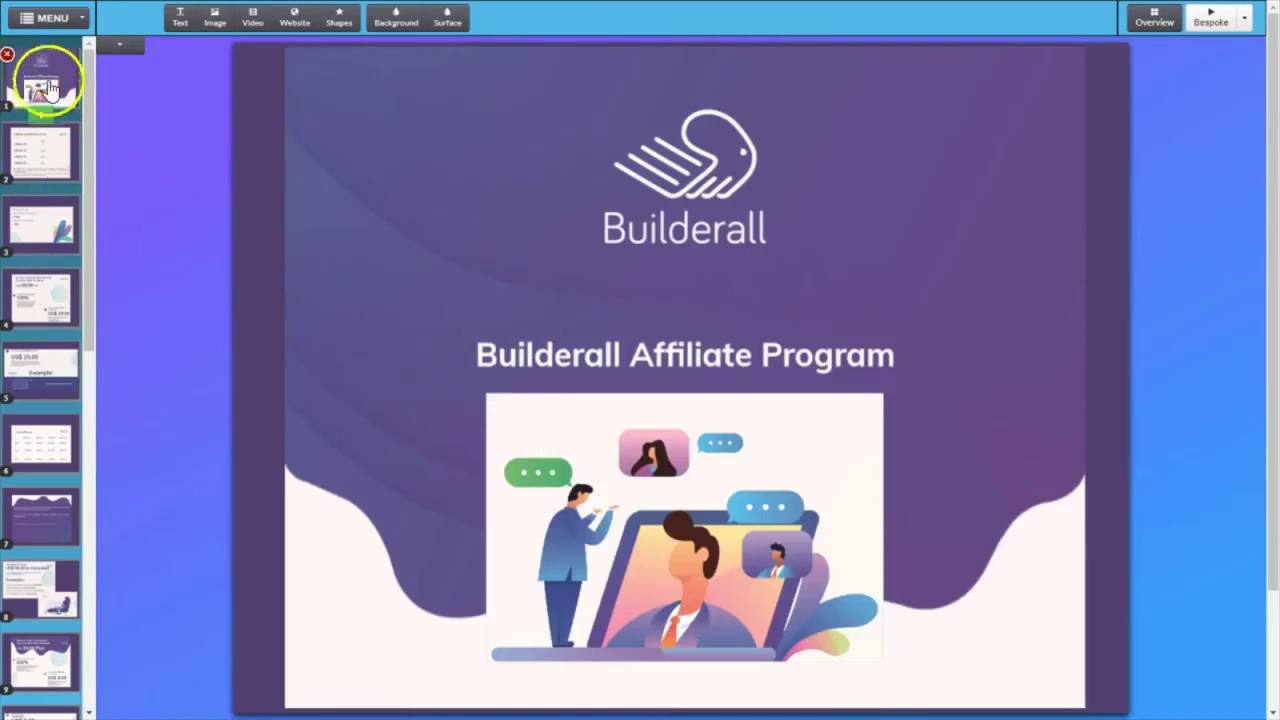
Add a blank slide between slide 19 and the closing Thank you slide and open website insertion for it.
left_click_drag(88, 150, 103, 600)
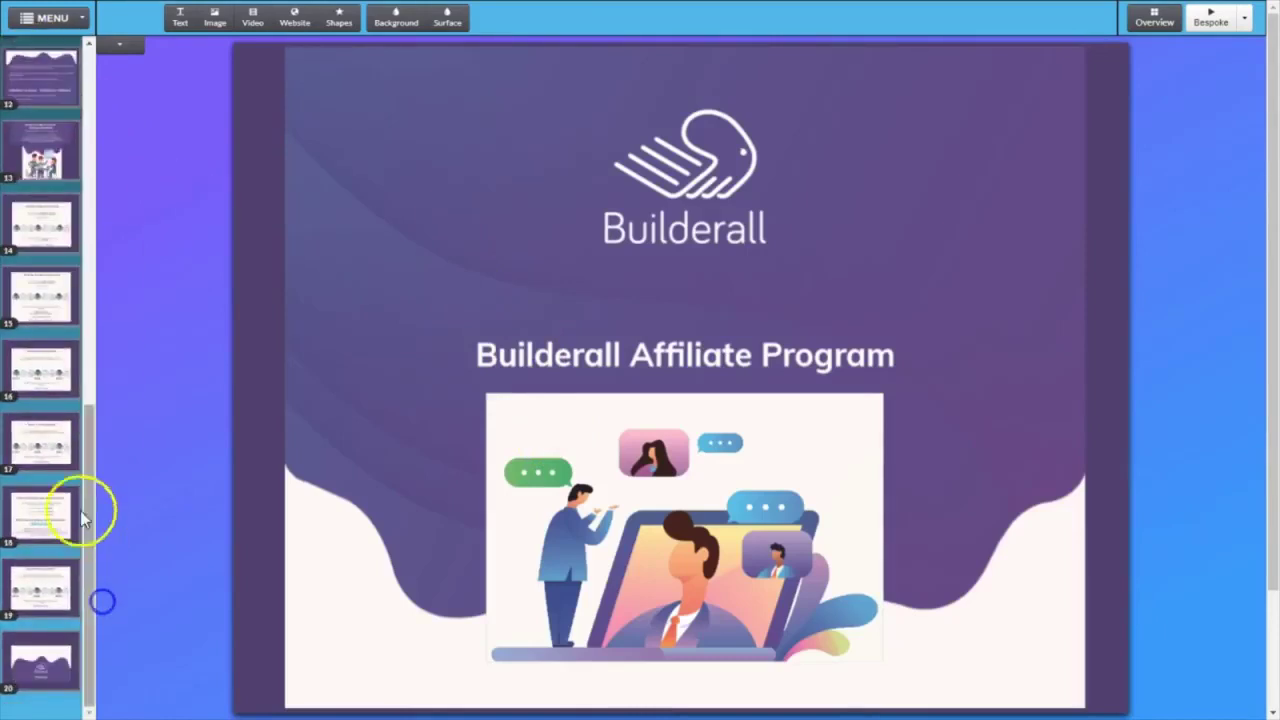
left_click(33, 595)
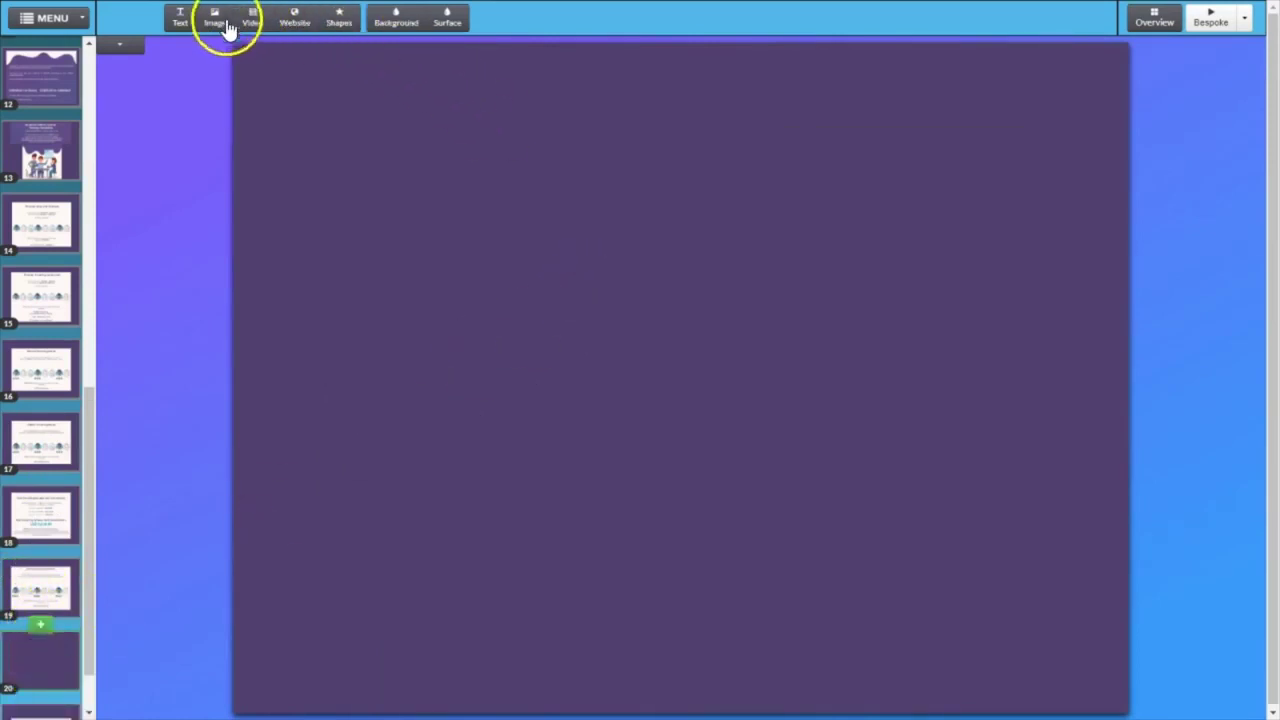
left_click(295, 24)
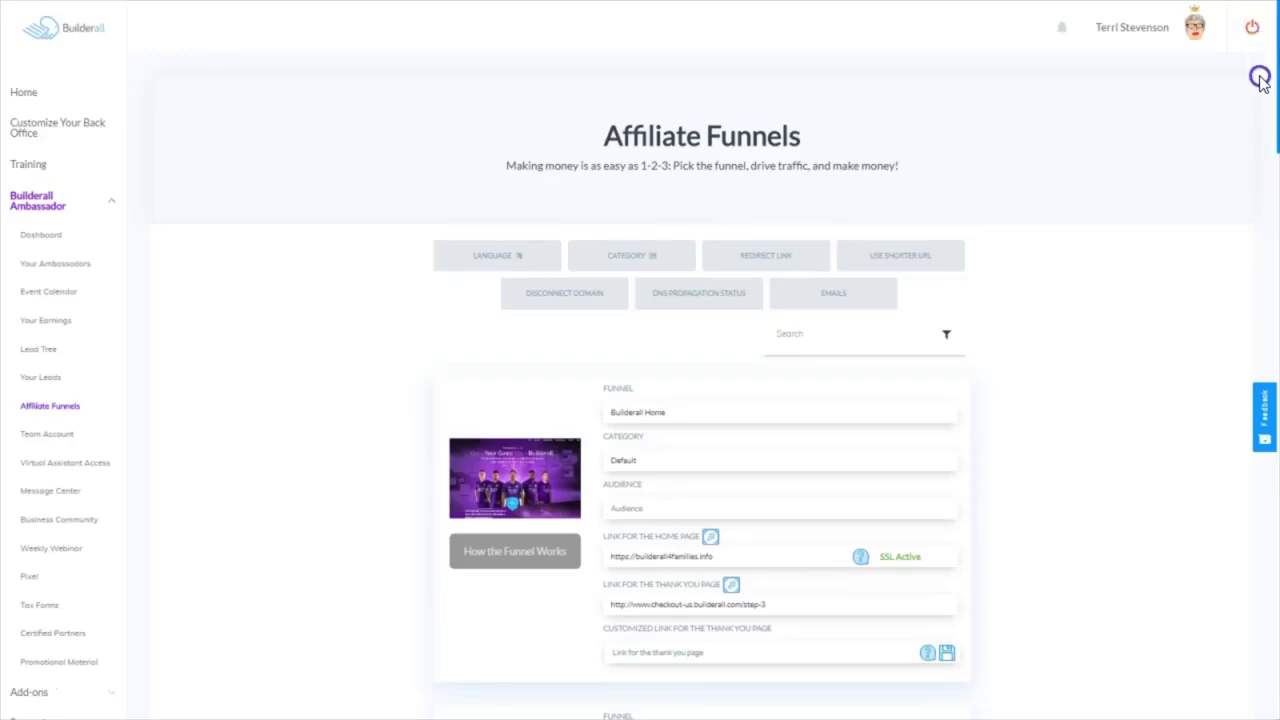
Switch to the Affiliate Funnels page and copy the home page link of the 7 Days Free Trial funnel.
scroll(1249, 106, "down", 5)
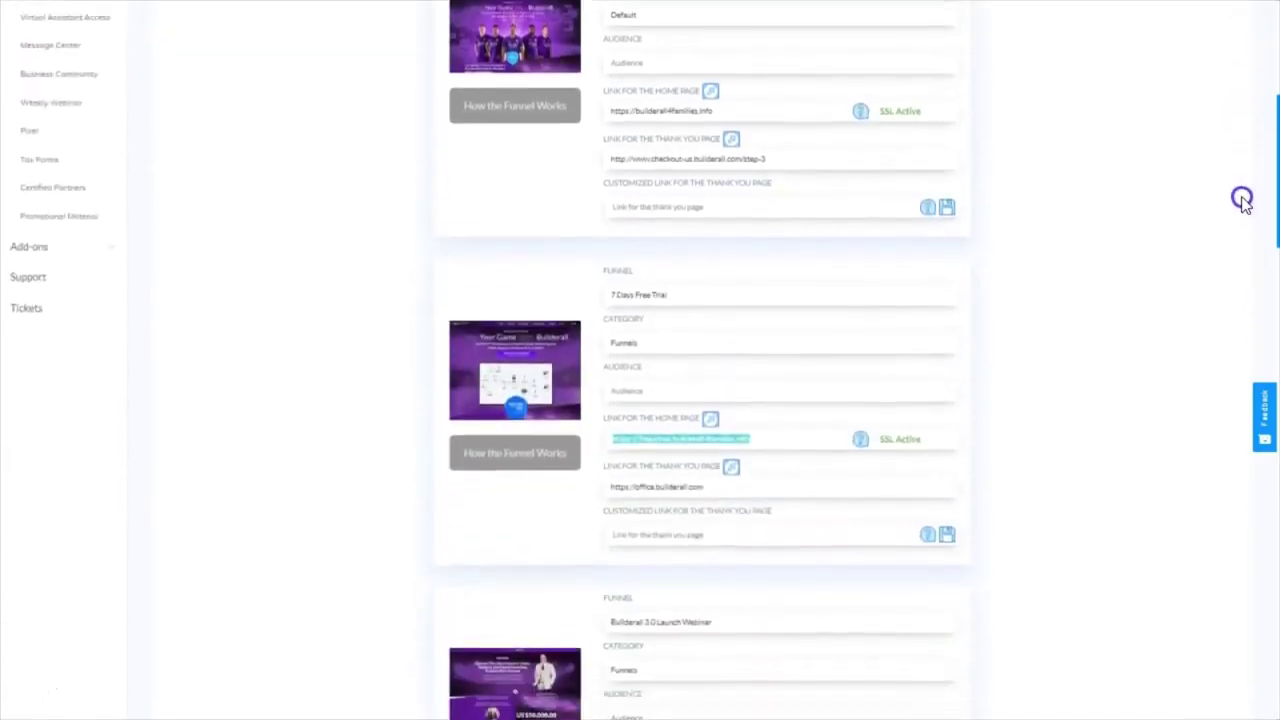
scroll(1242, 200, "down", 1)
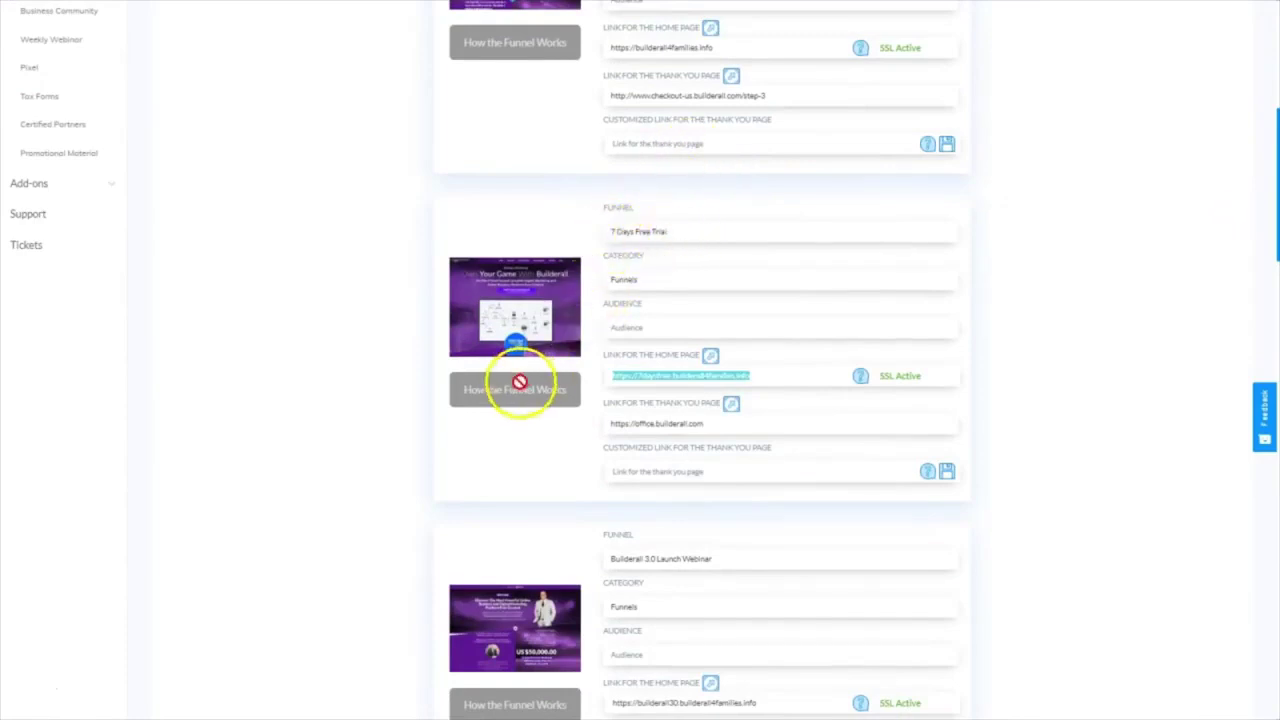
left_click_drag(519, 382, 651, 374)
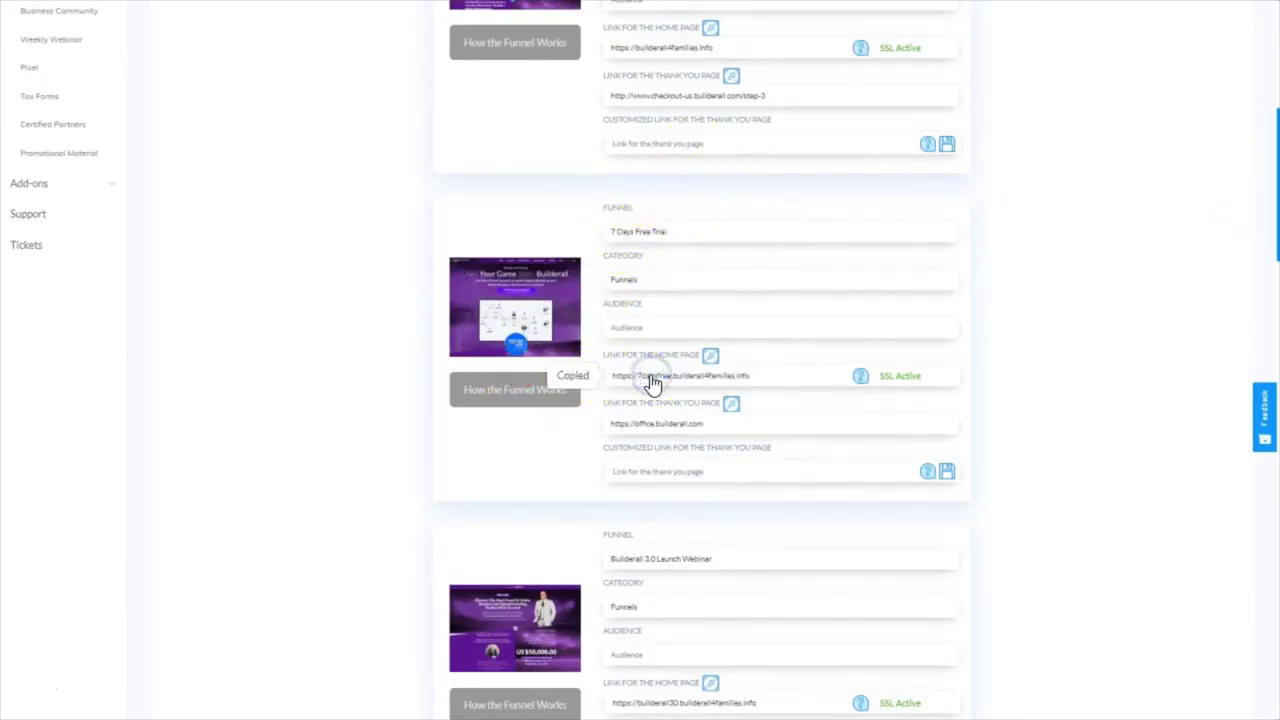
left_click(651, 380)
left_click(653, 383)
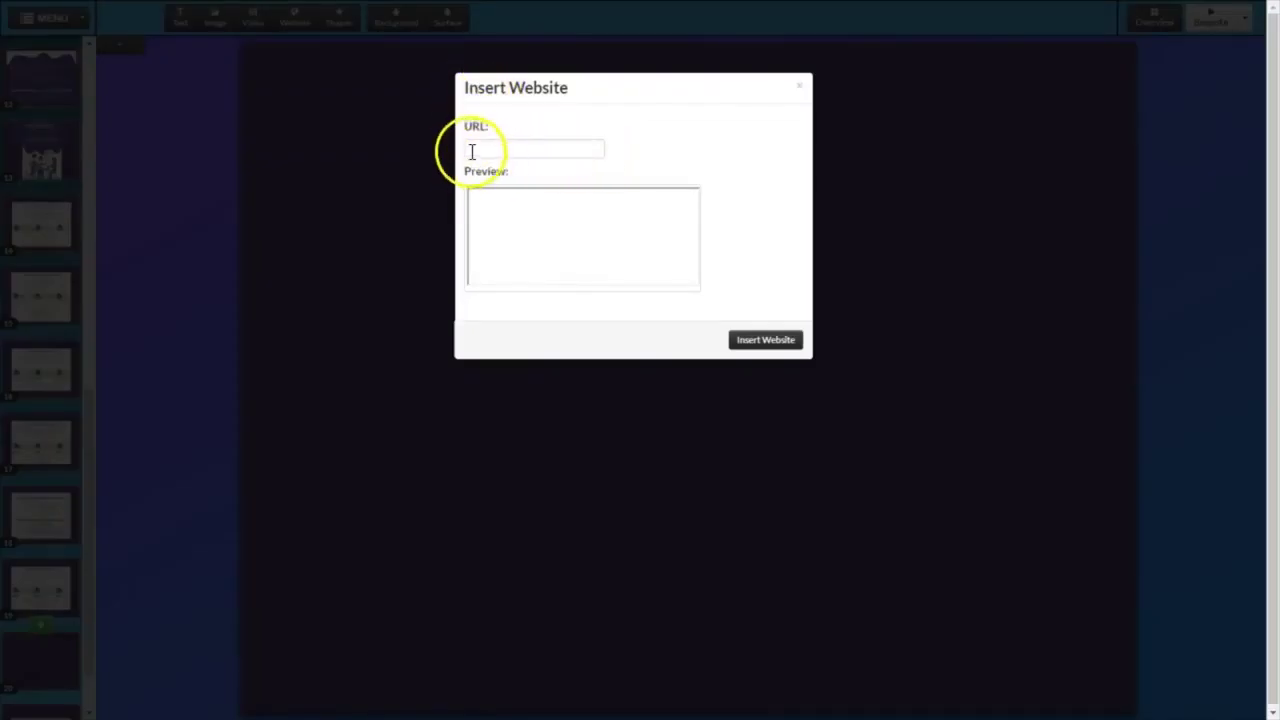
Insert the copied 7 Days Free Trial page as a website on the blank slide 20 and center it within the slide.
left_click(474, 147)
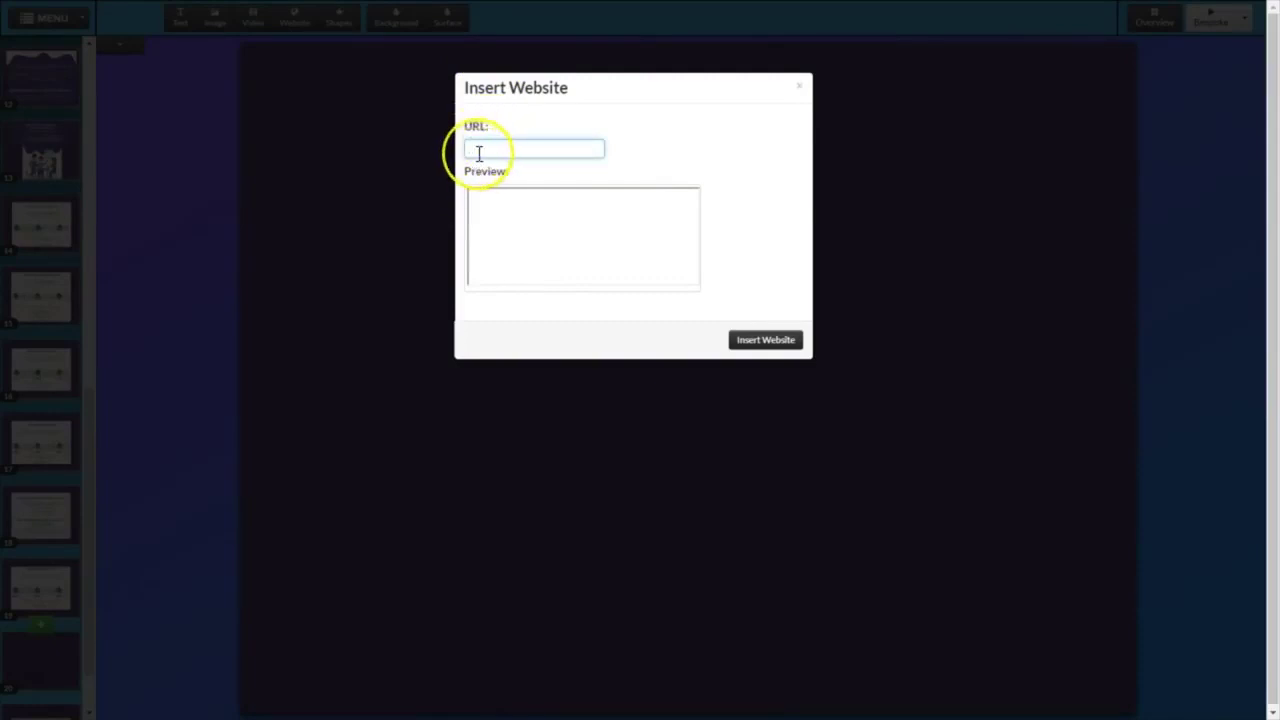
left_click(765, 341)
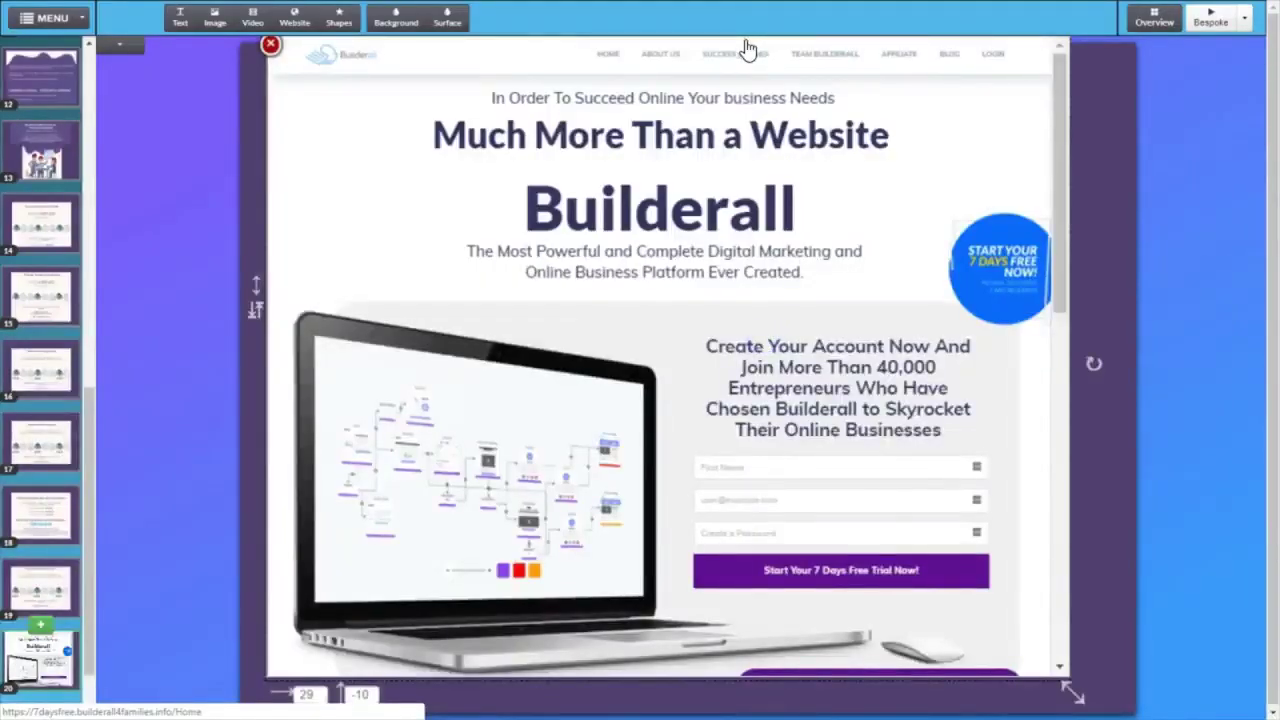
left_click_drag(744, 46, 768, 64)
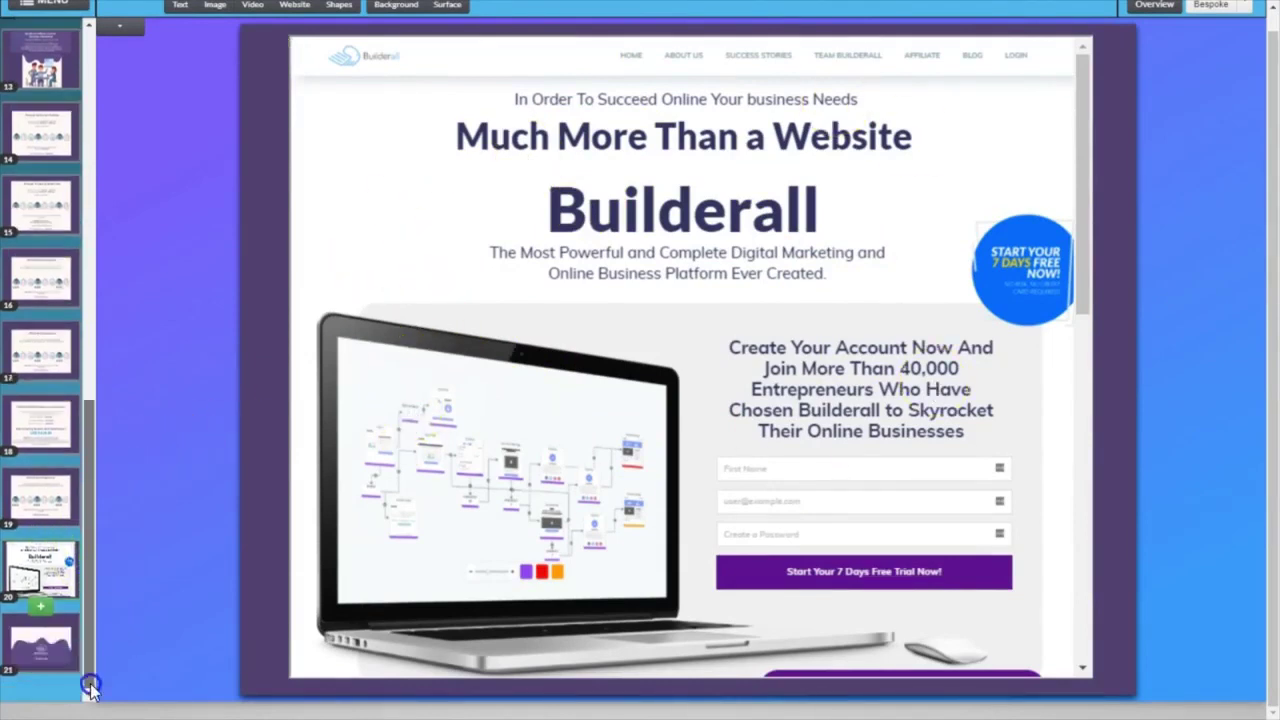
Open the closing Thank you slide and add the portrait photo at the lower left of its artwork.
left_click(52, 655)
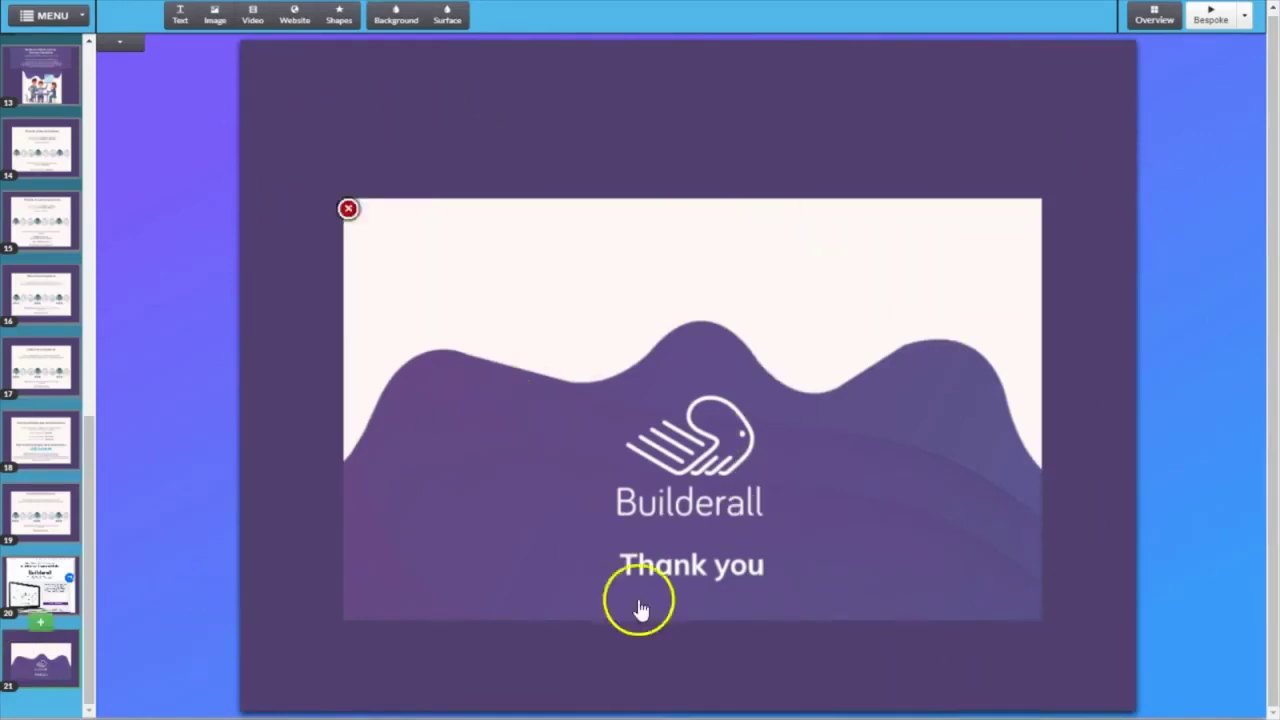
left_click(213, 22)
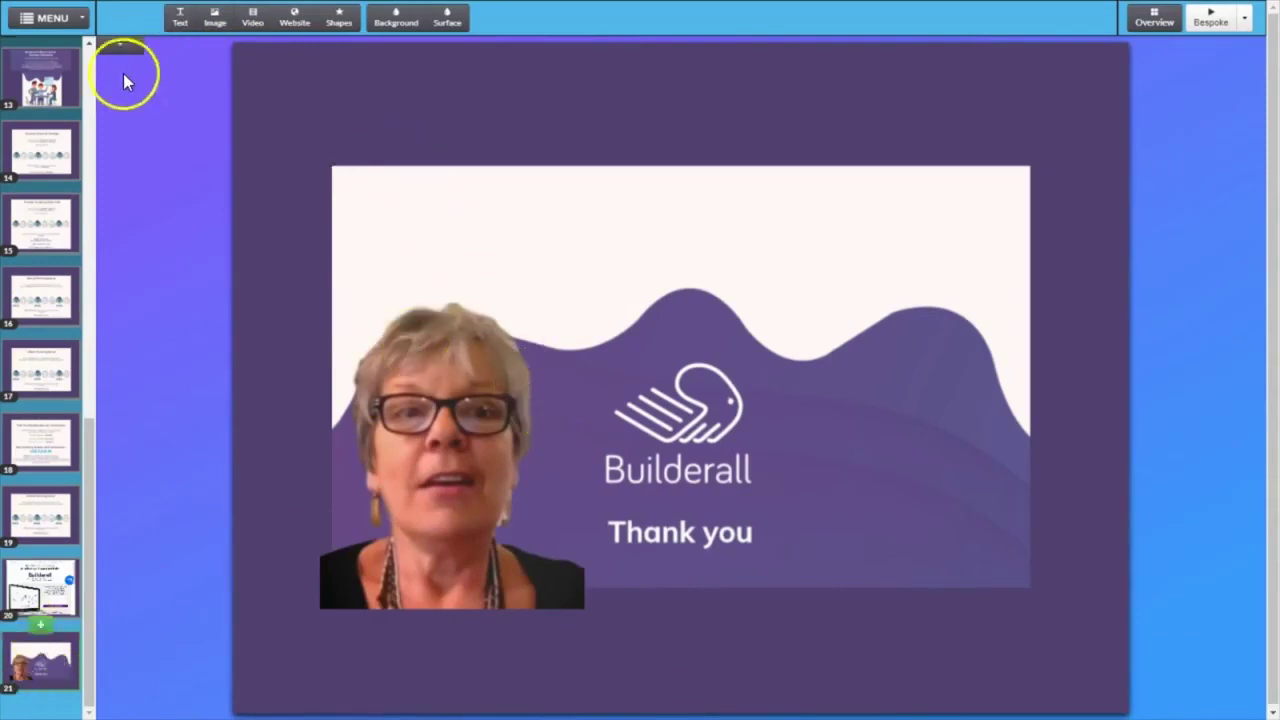
Insert badge_image-2171 on the Thank you slide, shrink it to less than half size and place it at the slide's upper right.
left_click(214, 26)
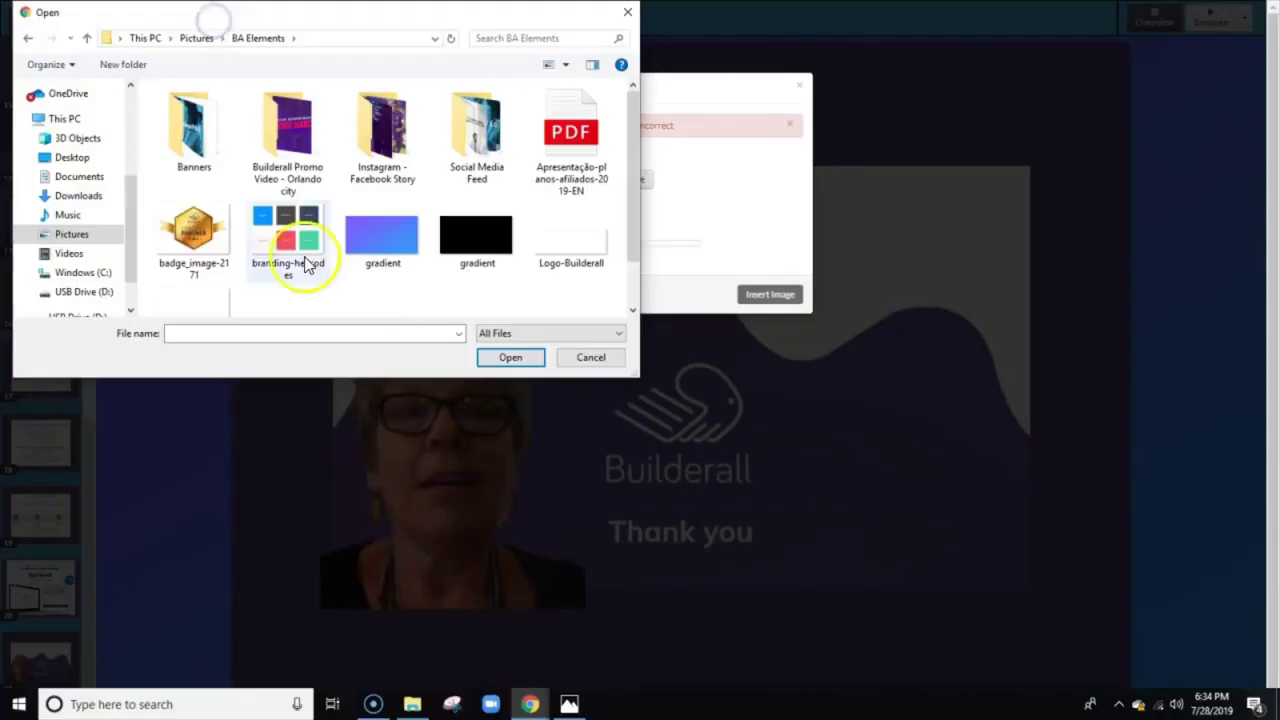
left_click(194, 234)
left_click(510, 360)
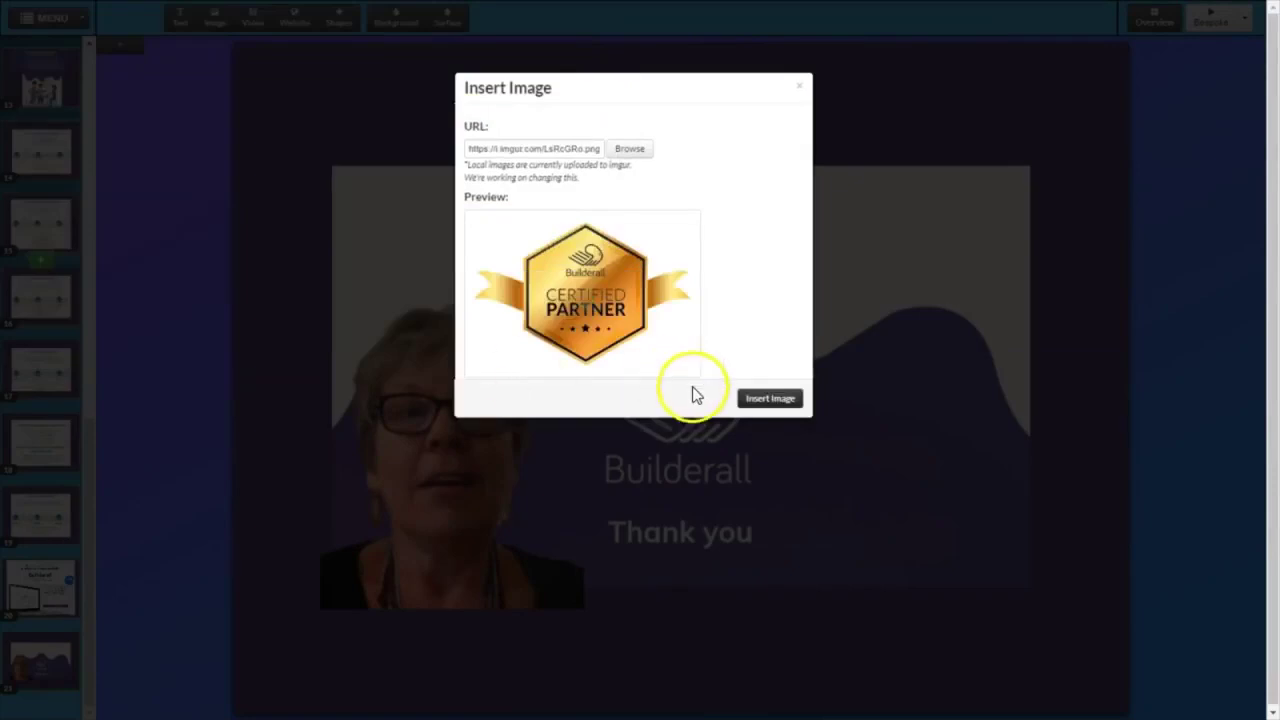
left_click(766, 400)
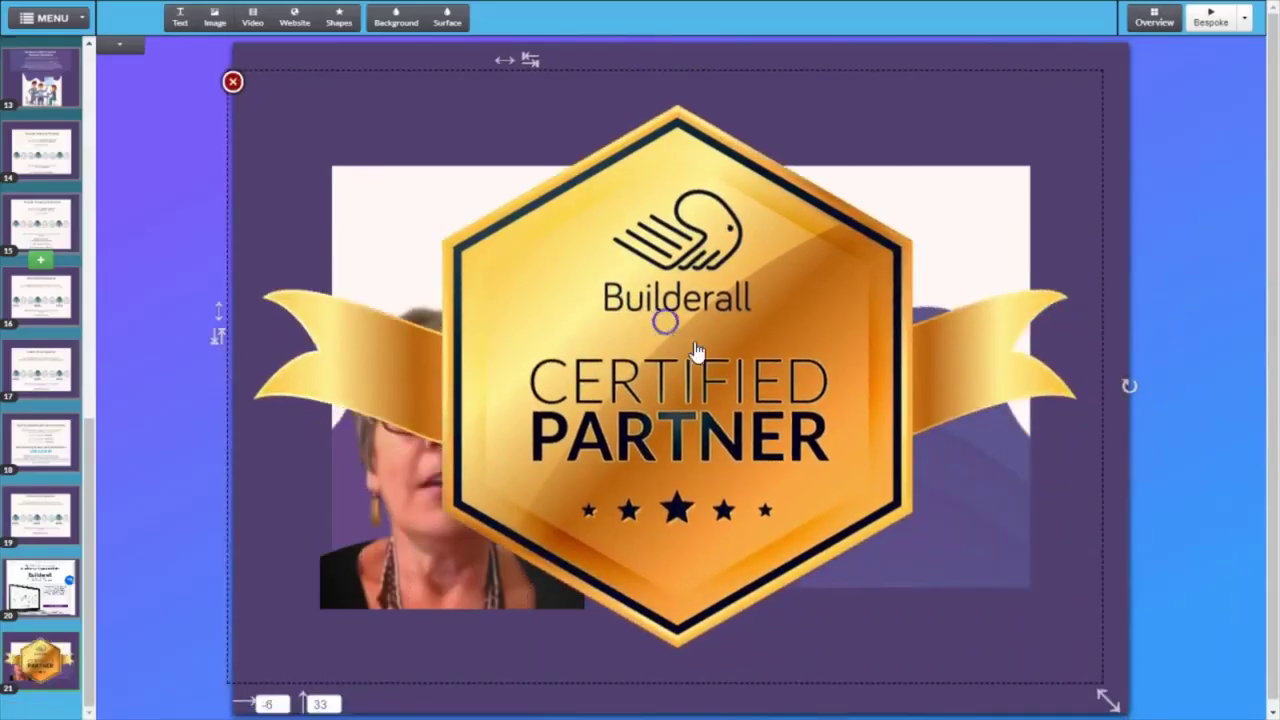
left_click_drag(1105, 692, 606, 349)
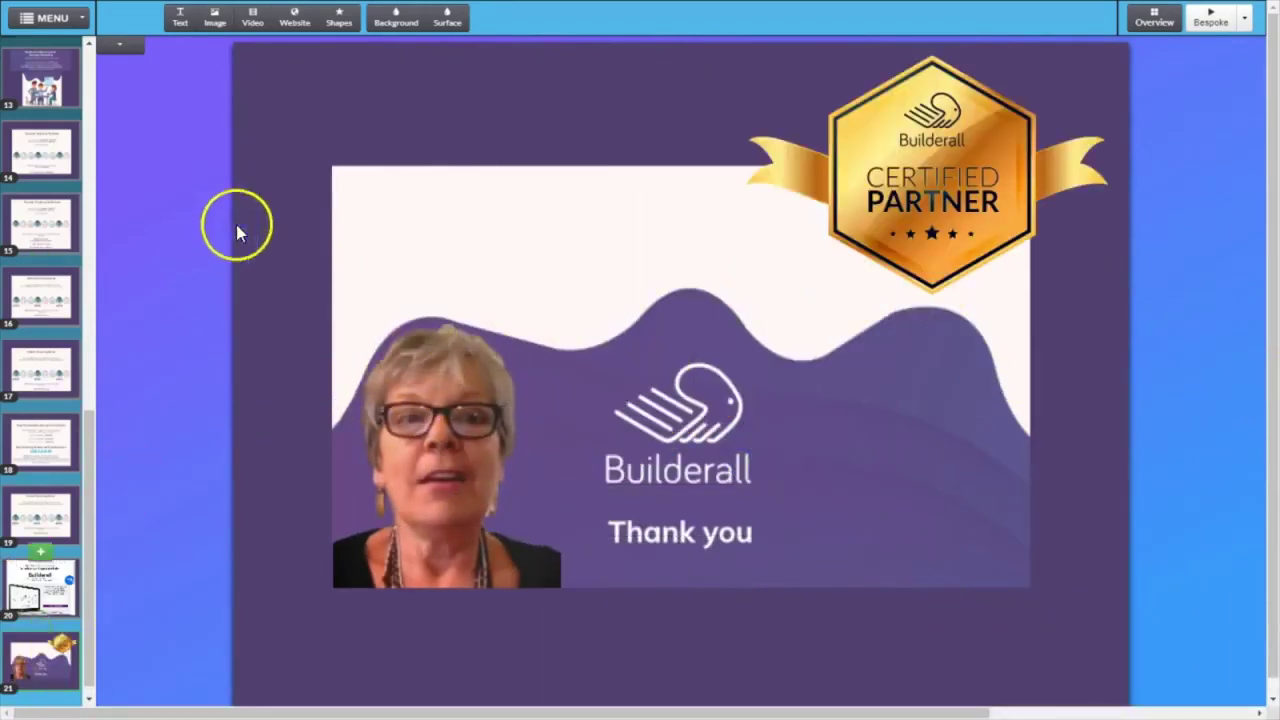
Shrink the Certified Partner badge a little more and move it over the artwork's white area, at about 524, 82.
mouse_move(1006, 329)
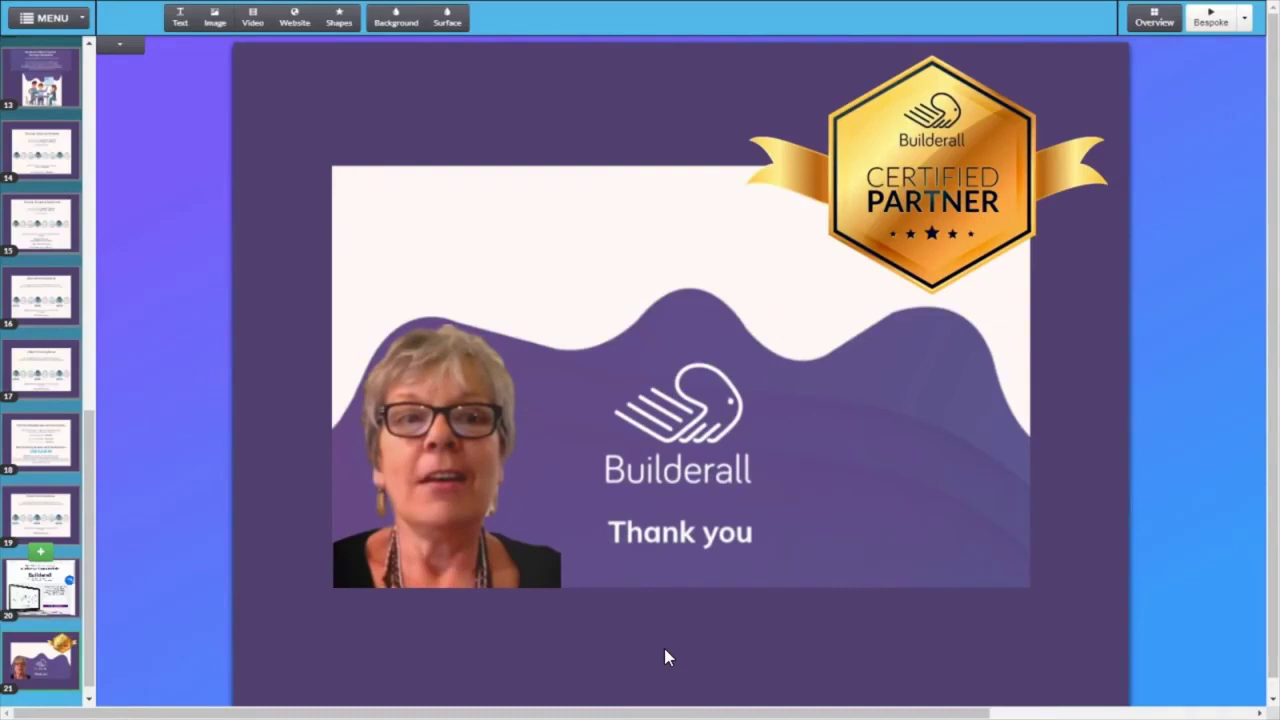
left_click(1114, 309)
left_click_drag(1114, 309, 1022, 208)
left_click_drag(909, 123, 871, 199)
left_click(1029, 206)
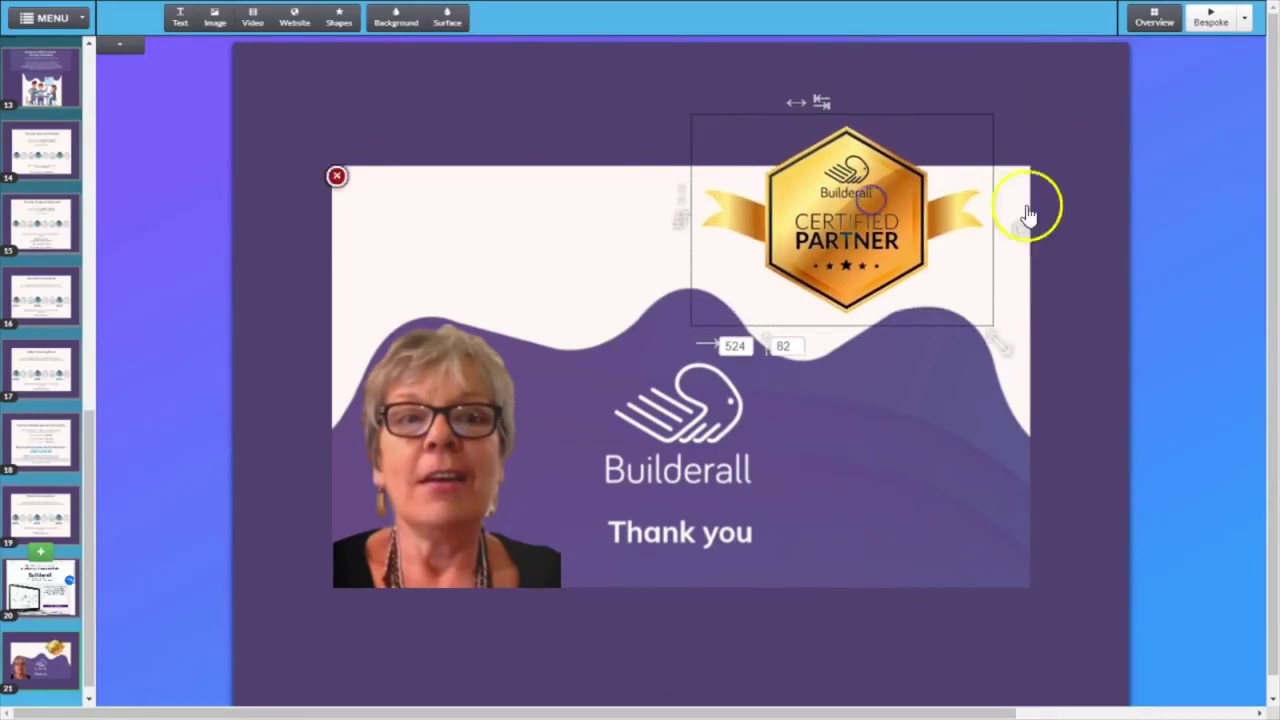
left_click(1214, 174)
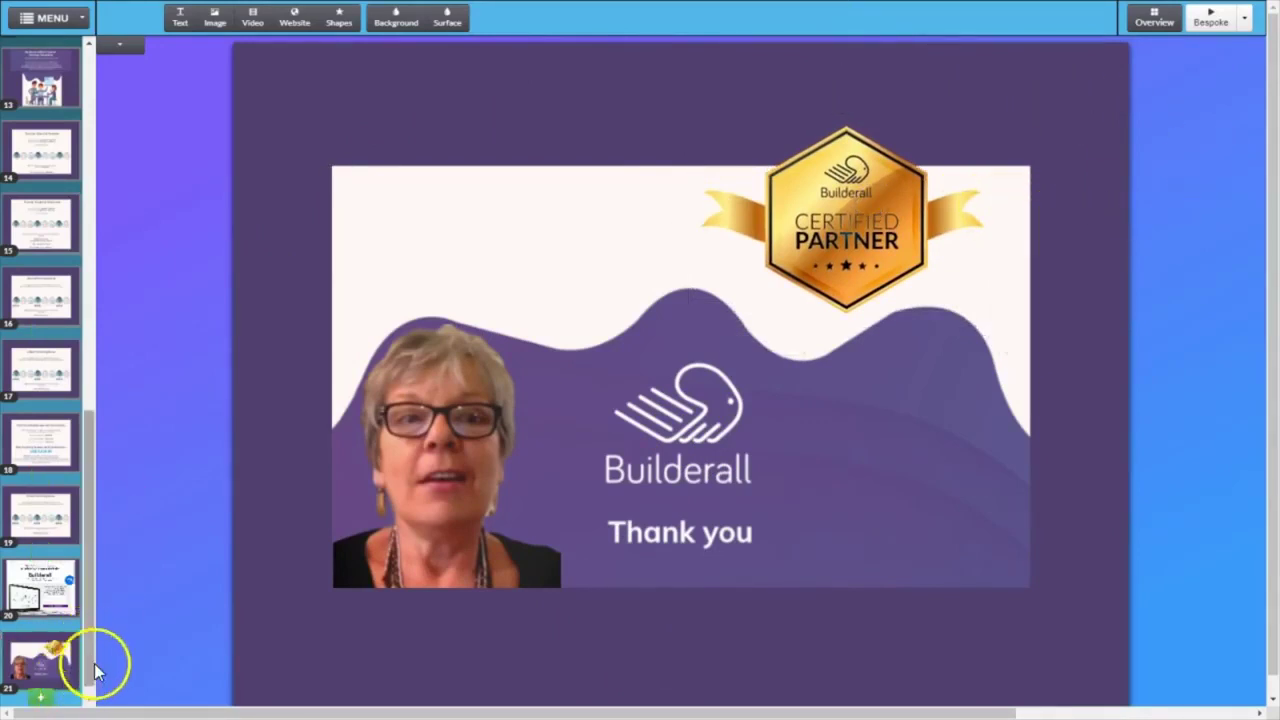
Save the presentation under the title Builderall Affiliate Program without a password.
left_click_drag(94, 663, 102, 249)
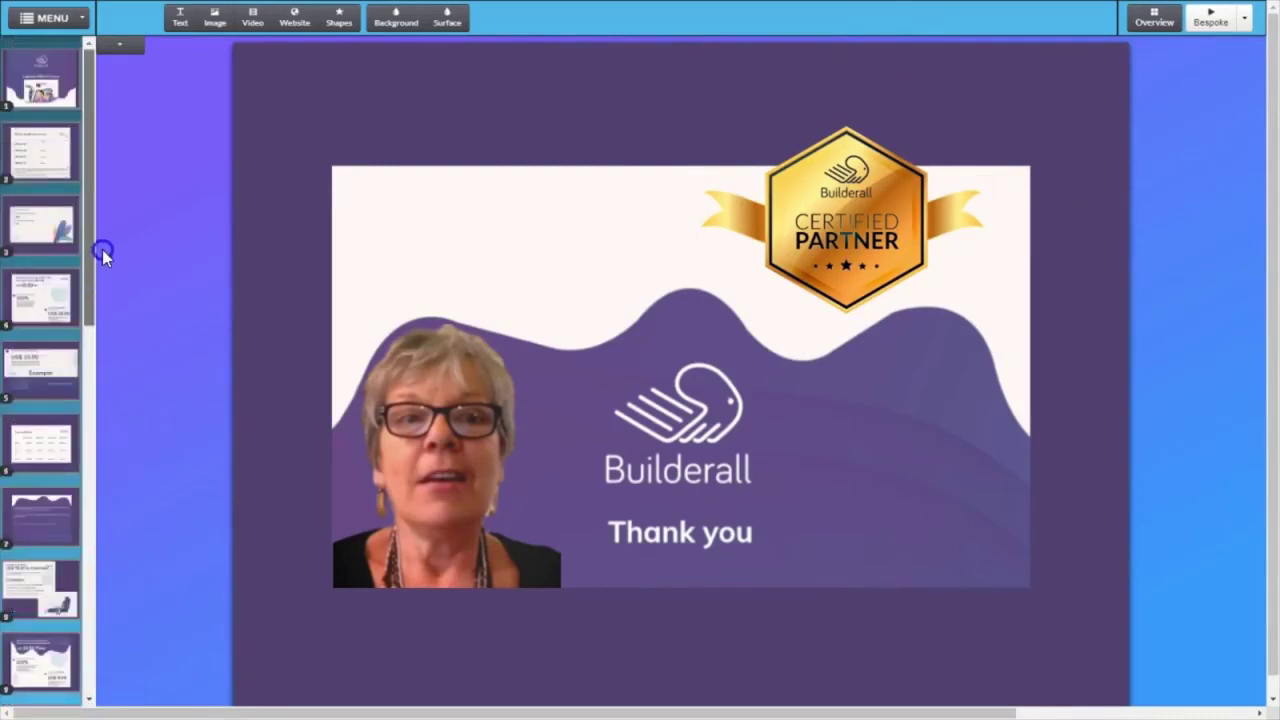
left_click(84, 22)
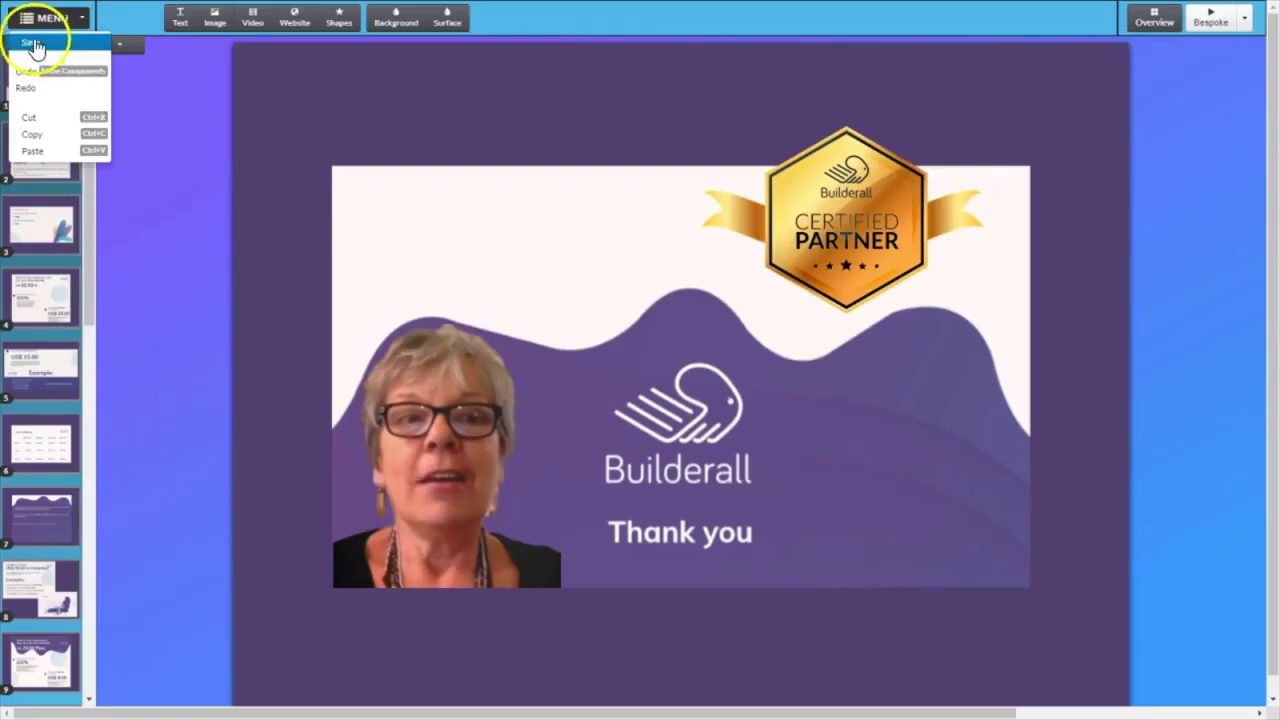
left_click(35, 42)
left_click(768, 203)
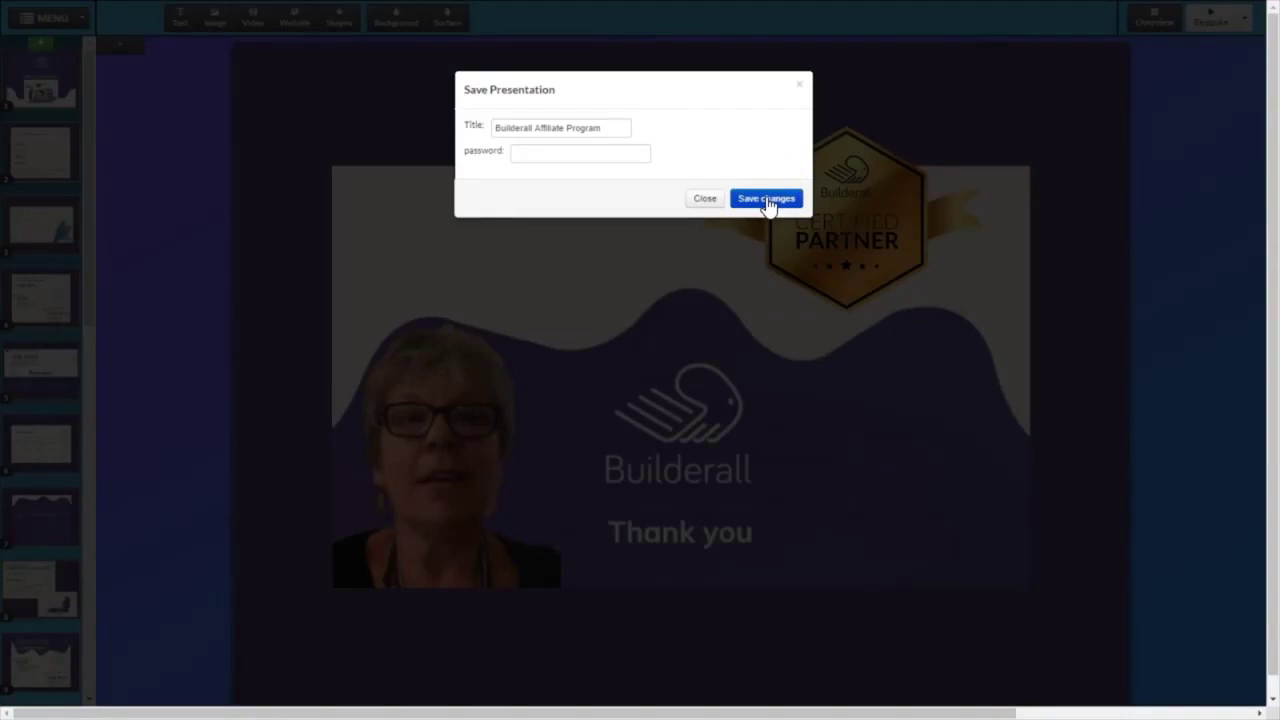
left_click(768, 200)
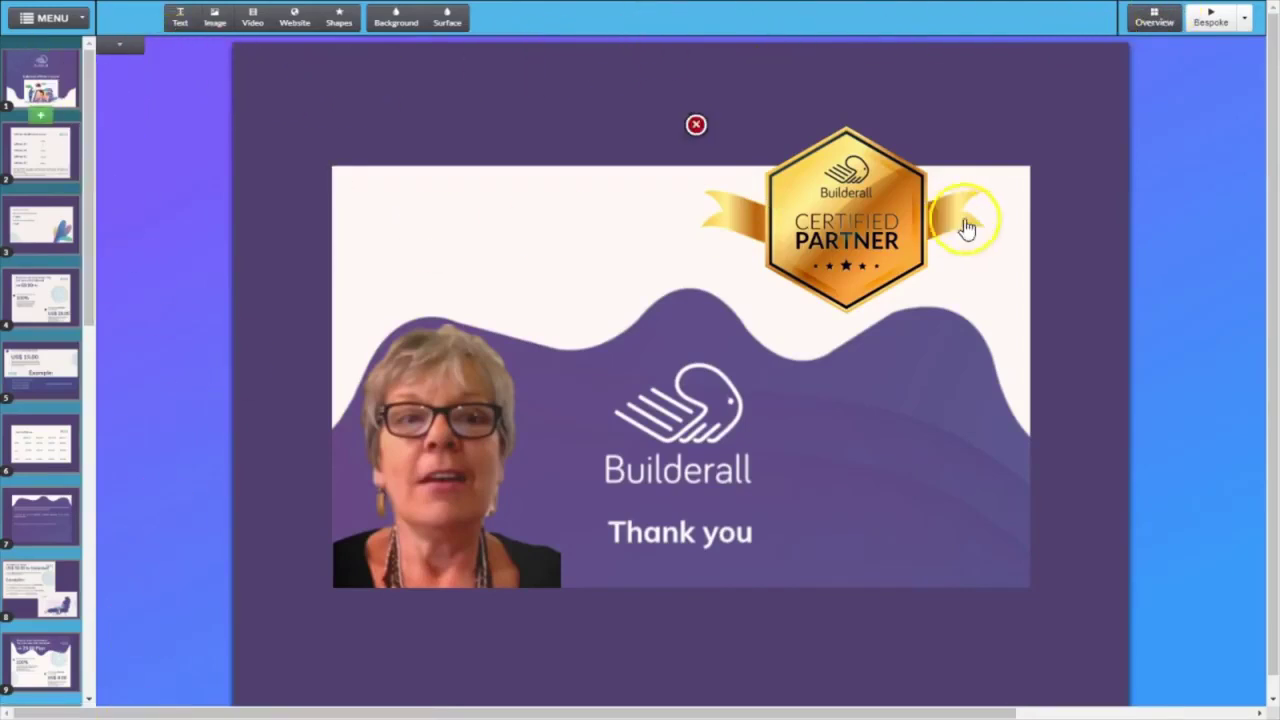
Open the slide overview, present the slides as Handouts and look through the pages to the closing slide.
left_click(1156, 20)
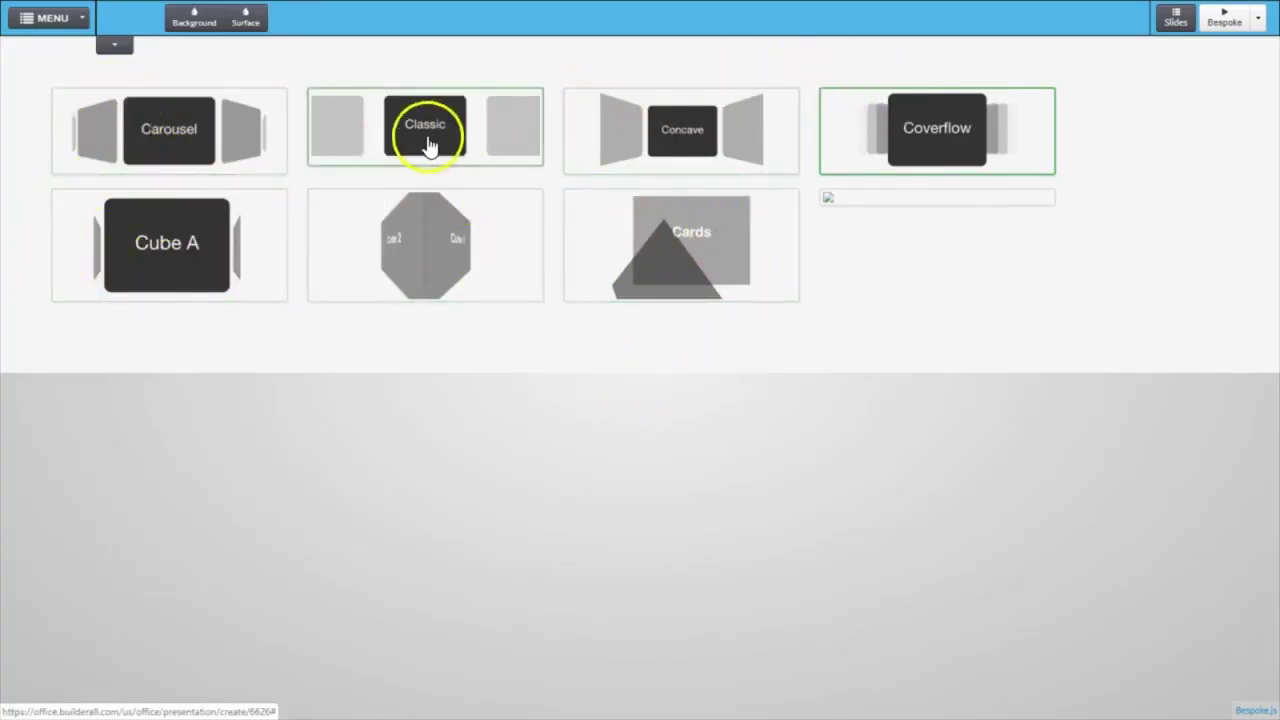
left_click(1258, 19)
left_click(1238, 47)
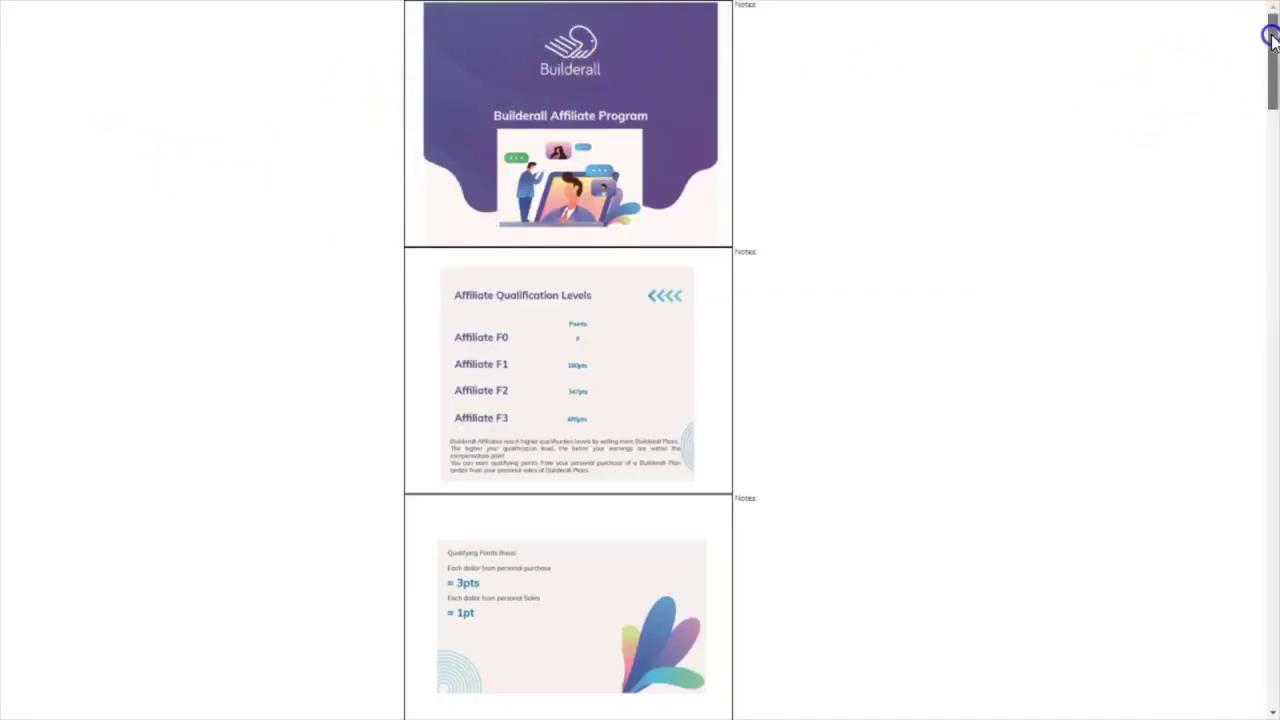
left_click_drag(1272, 37, 1272, 224)
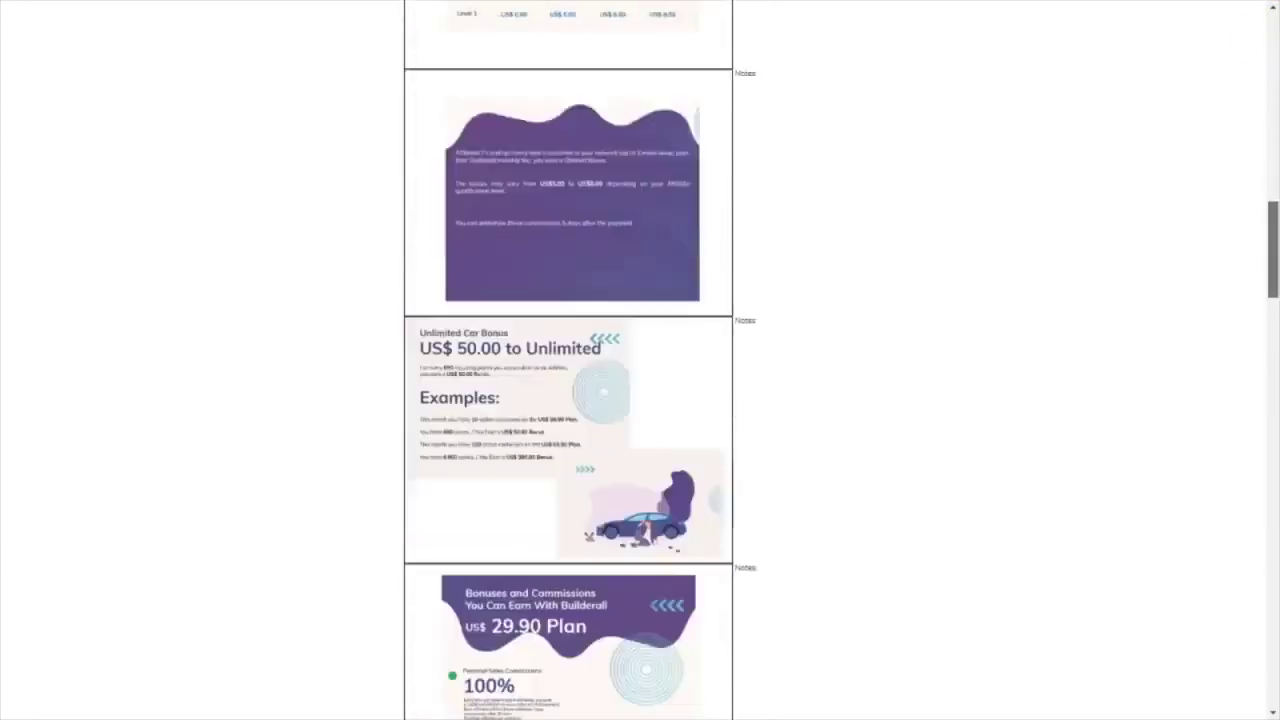
scroll(1272, 12, "down", 15)
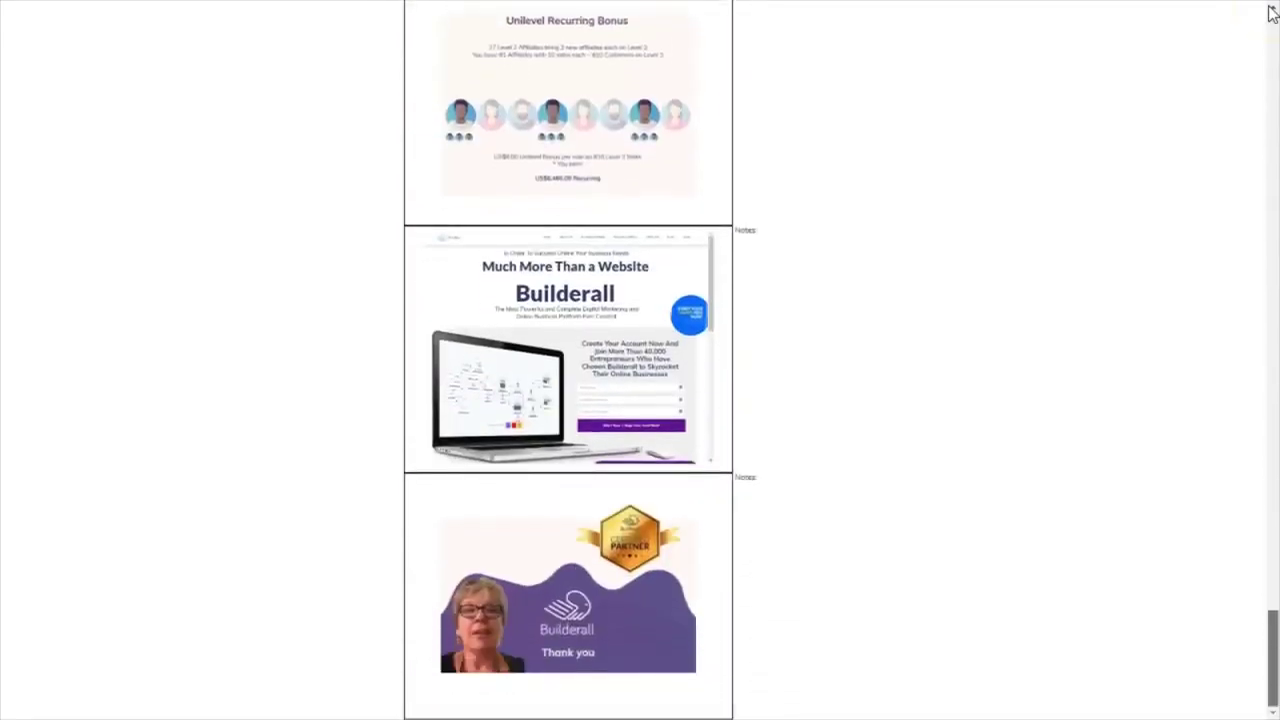
left_click(1272, 12)
Switch the presentation mode from Handouts to Impress and show the slides as a full-screen presentation.
left_click(1260, 22)
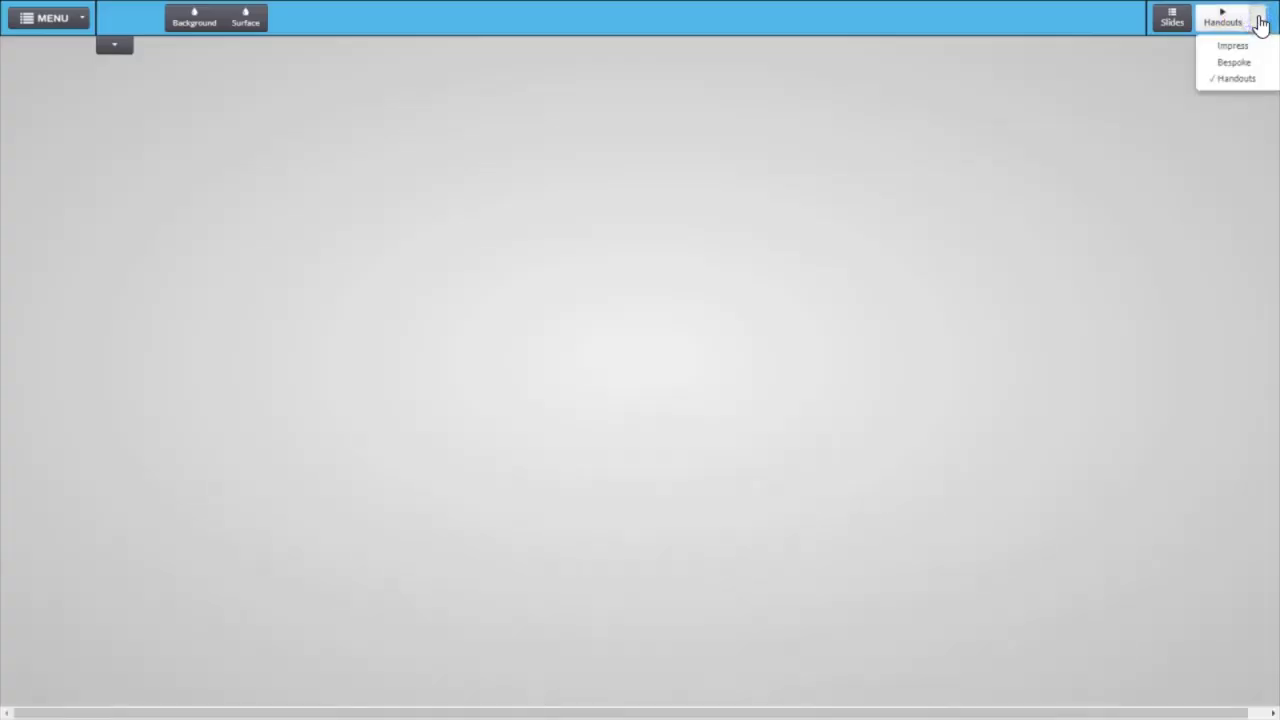
left_click(1238, 48)
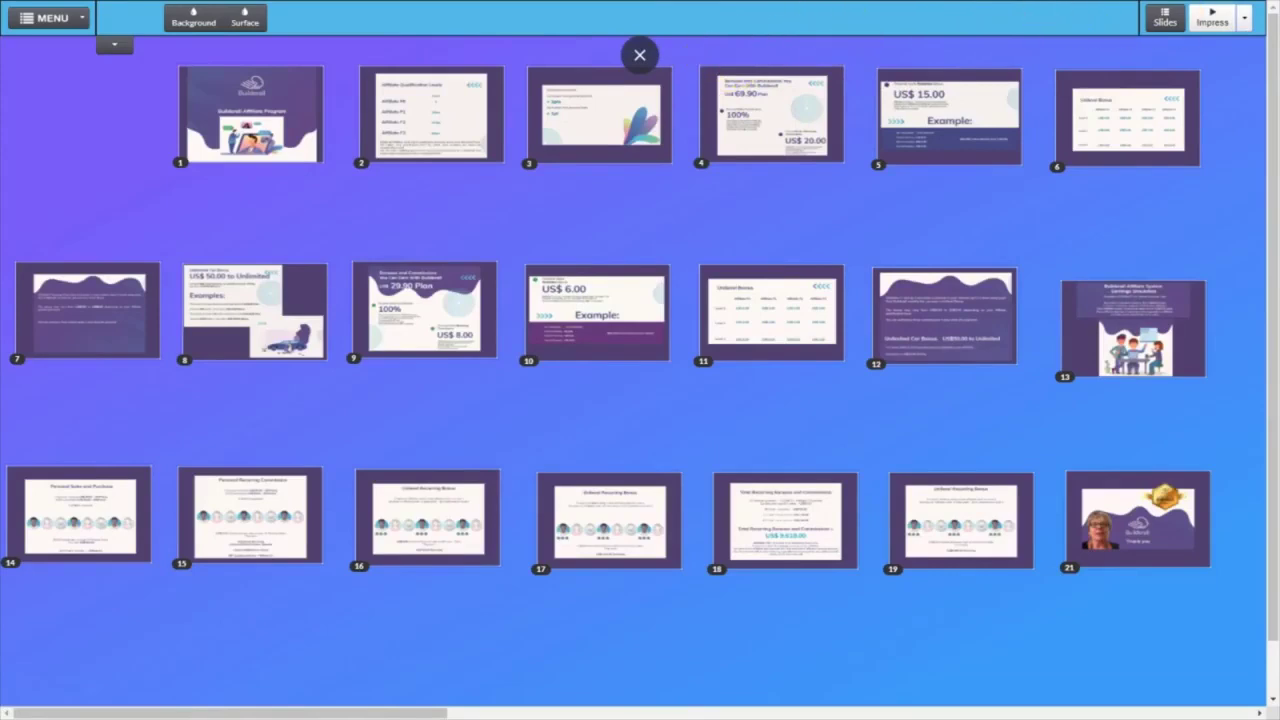
key("Escape")
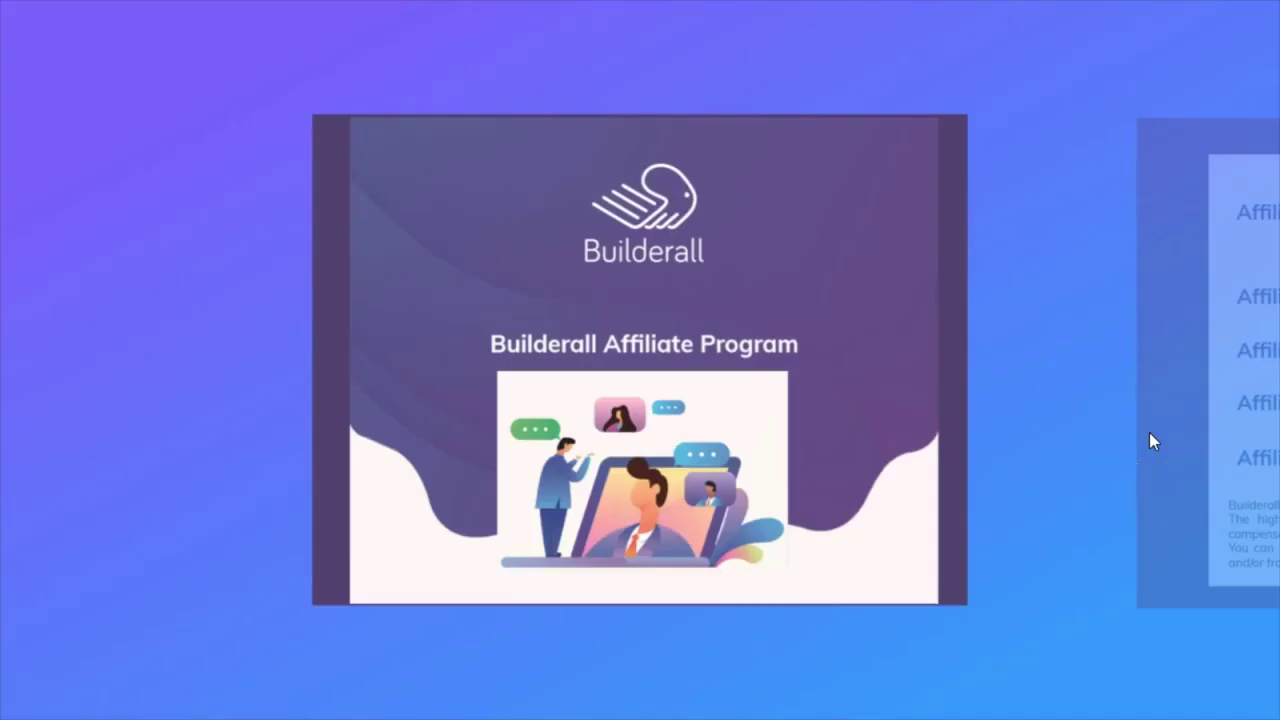
Advance through the Impress presentation from the title slide to slide 7.
key("Right")
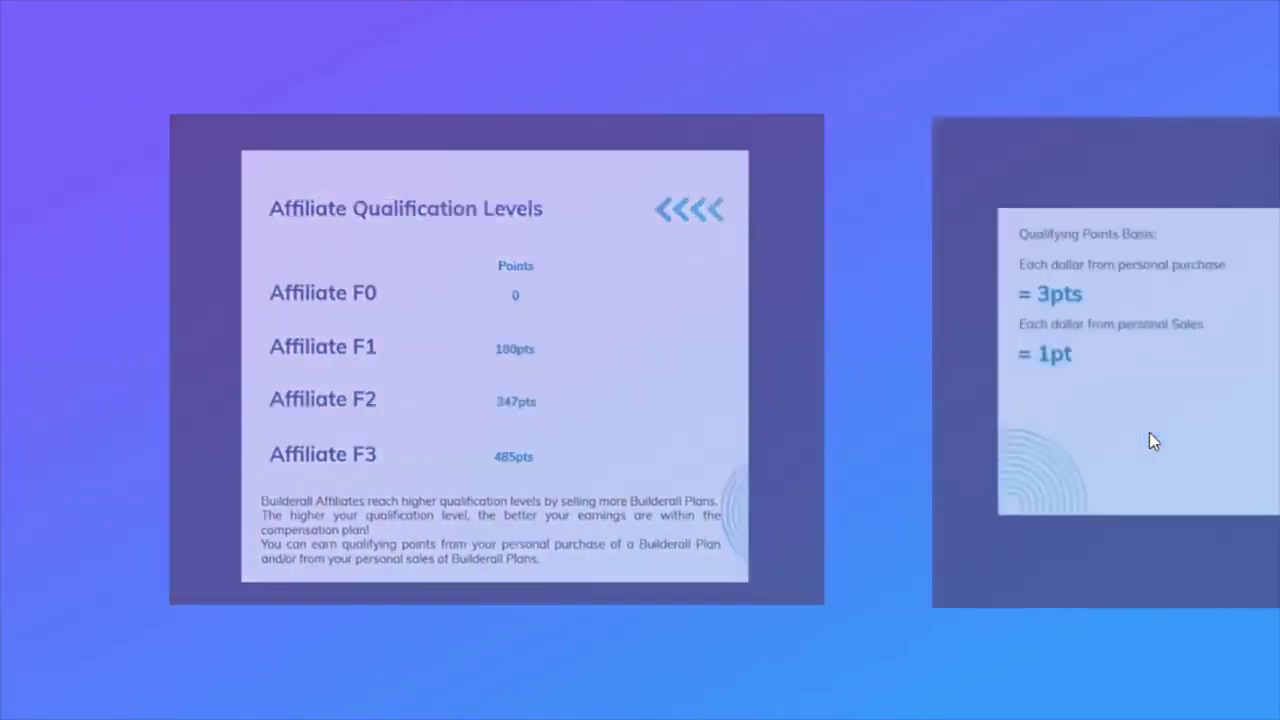
key("Right")
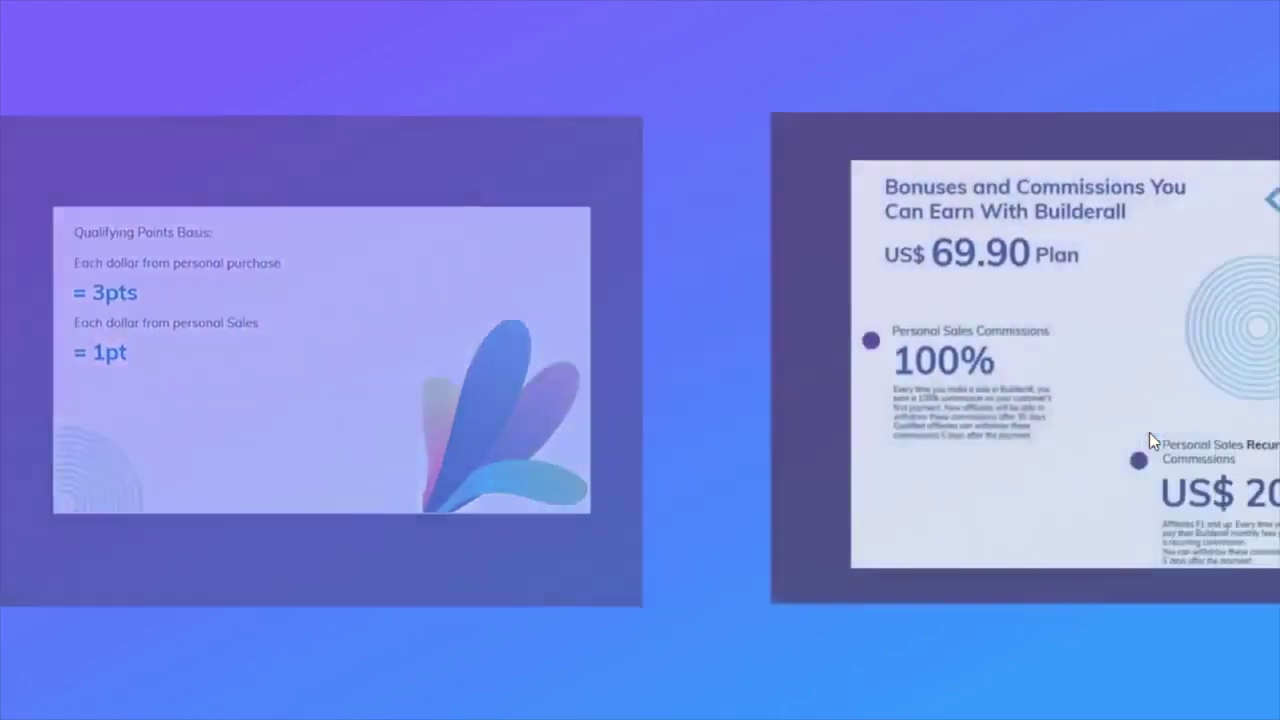
key("Right")
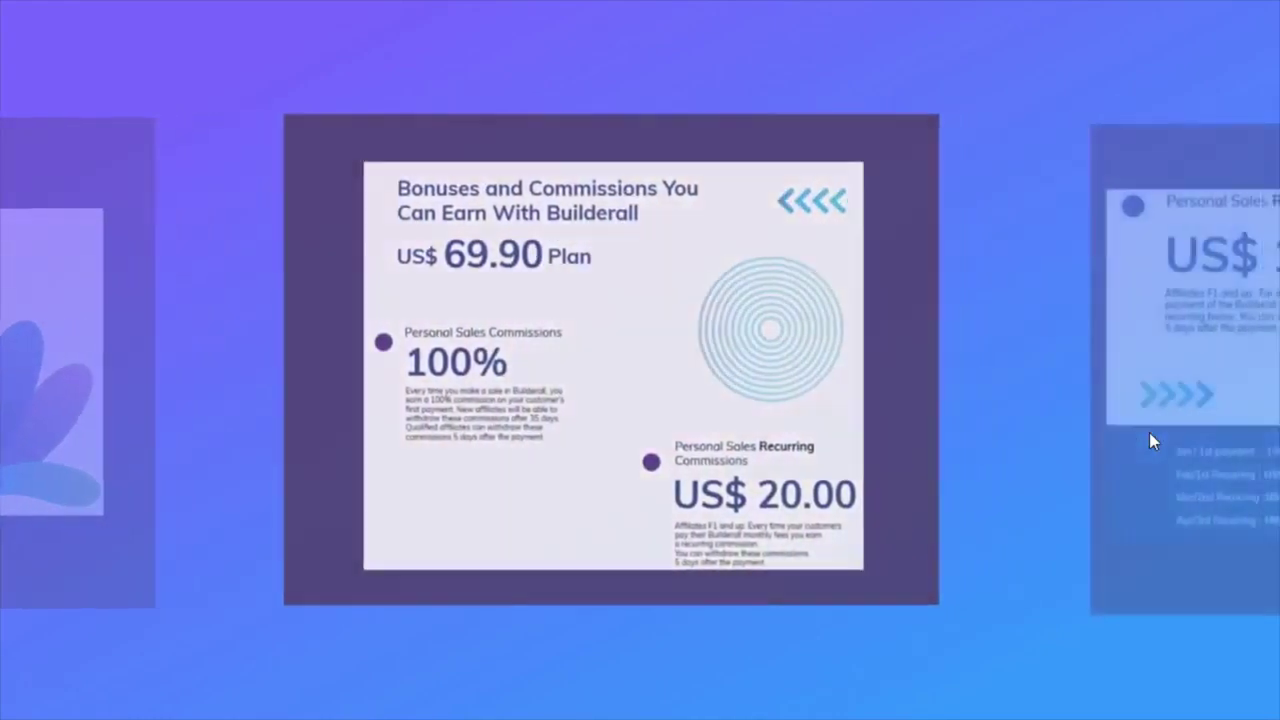
key("Right")
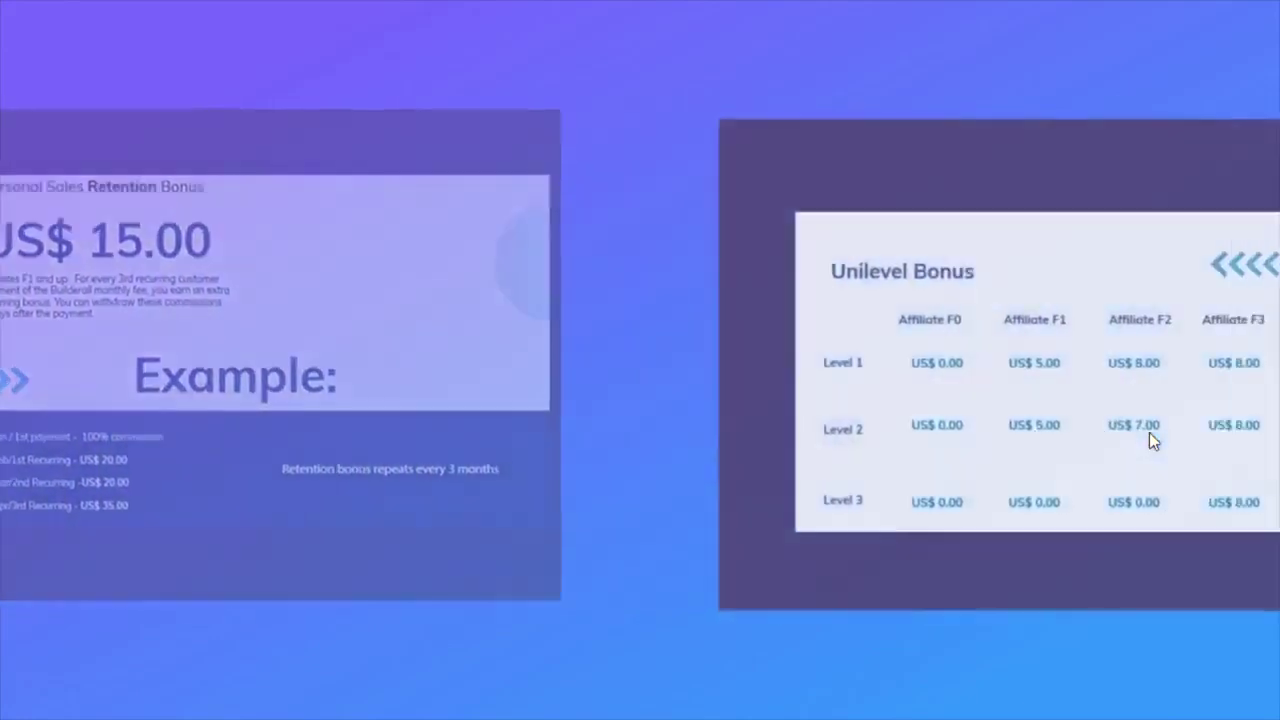
key("Right")
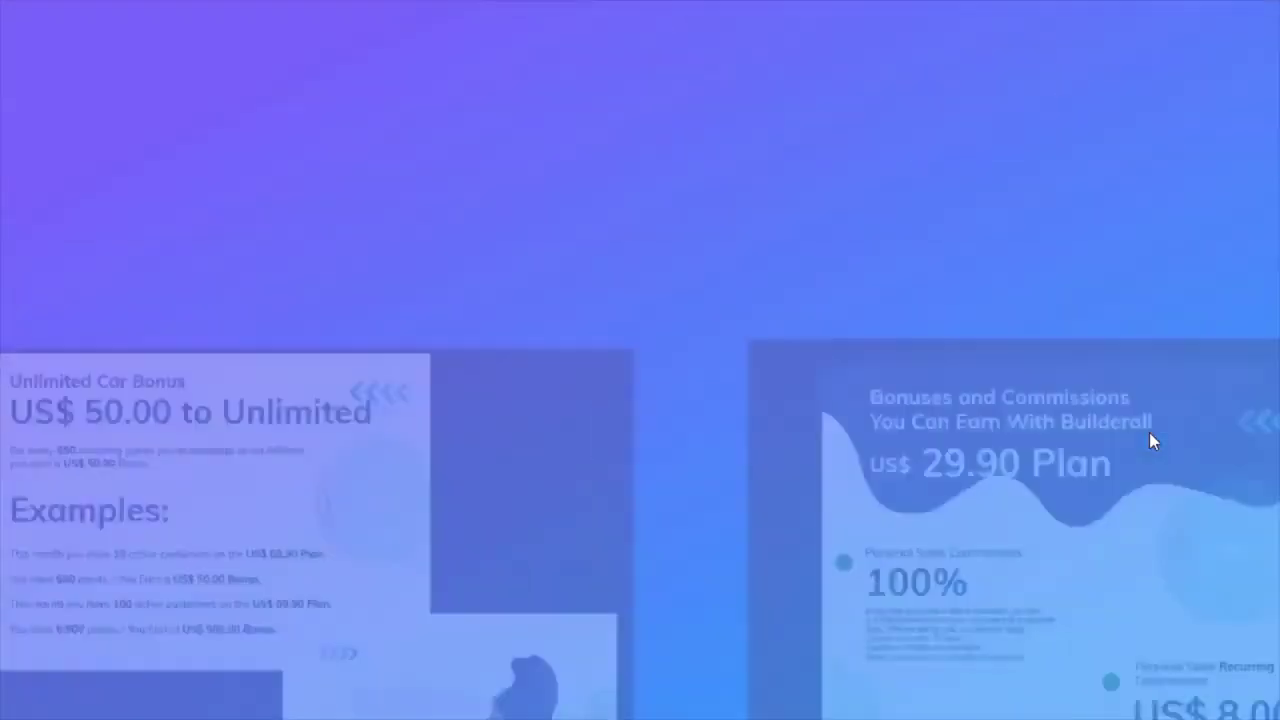
key("Right")
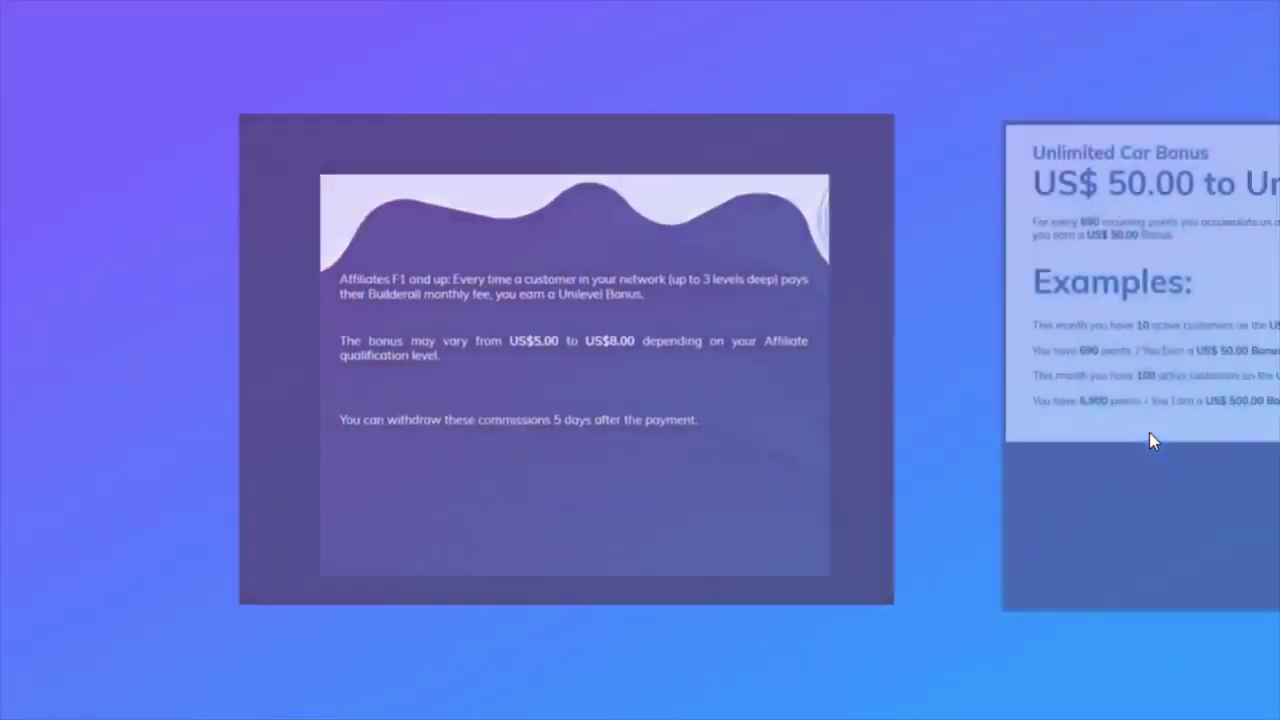